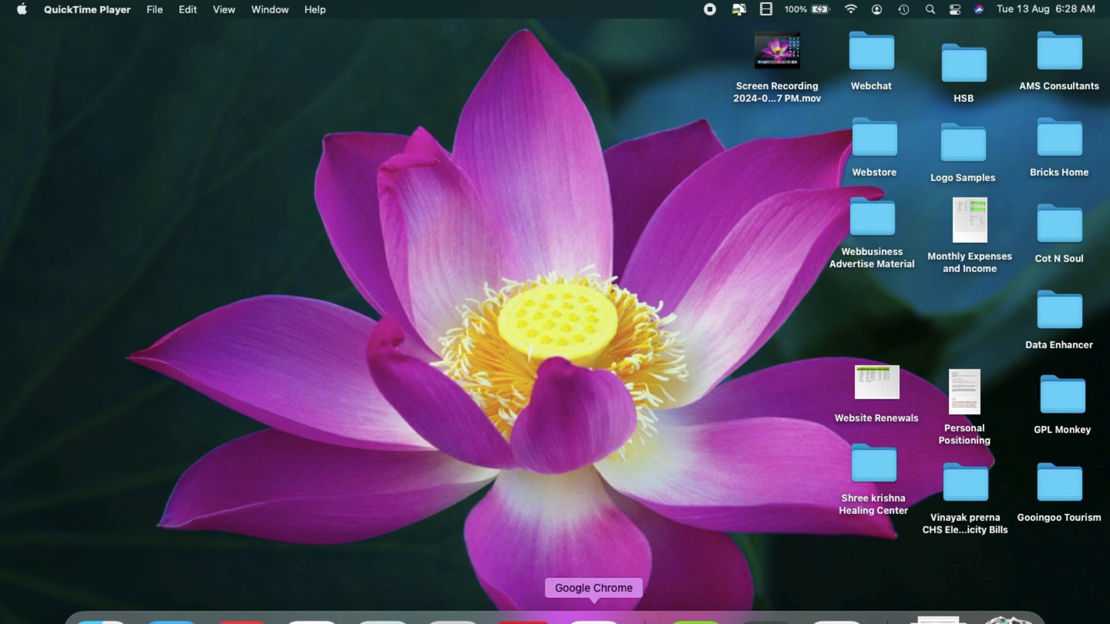
Step: Bring up the E-store Builder landing page in Safari and close the blank Chrome window
{"action": "left_click", "coordinate": [311, 618]}
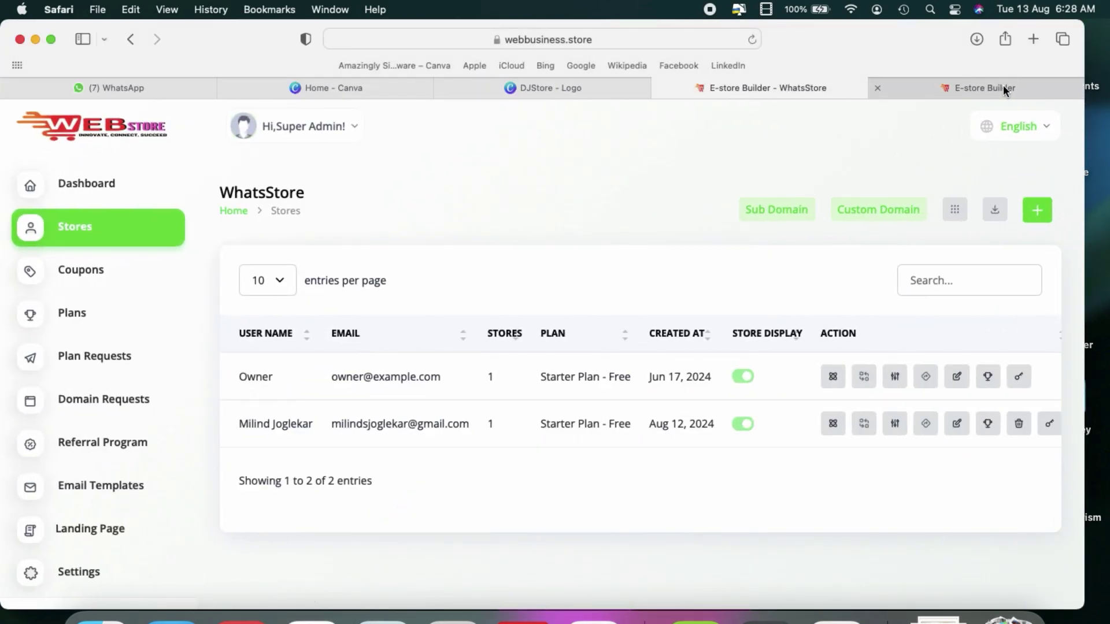
{"action": "left_click", "coordinate": [1004, 85]}
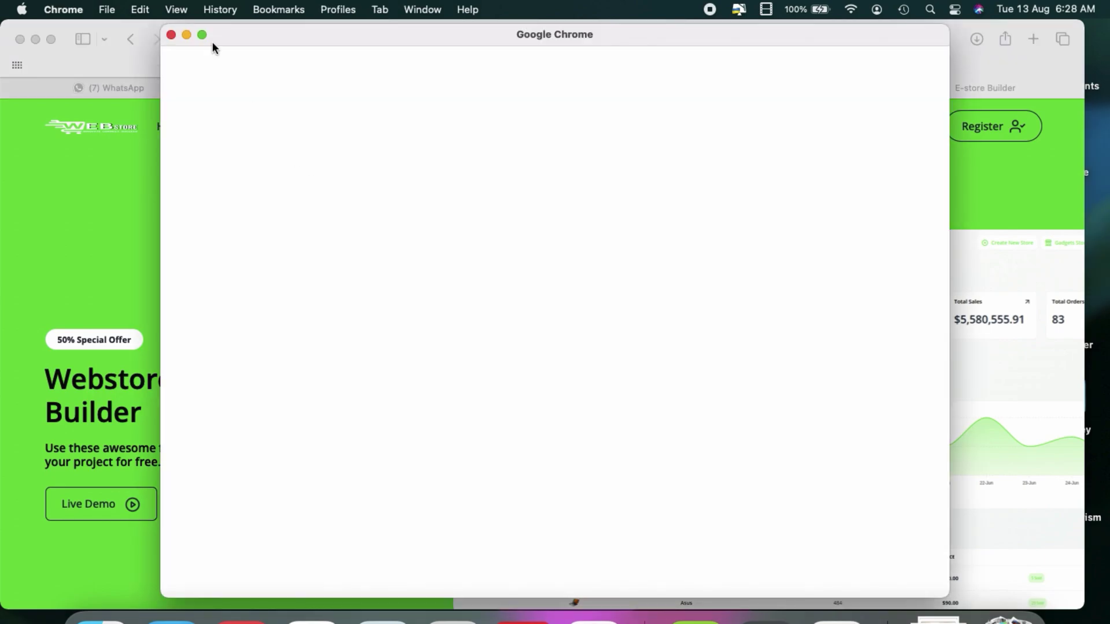
{"action": "left_click", "coordinate": [172, 35]}
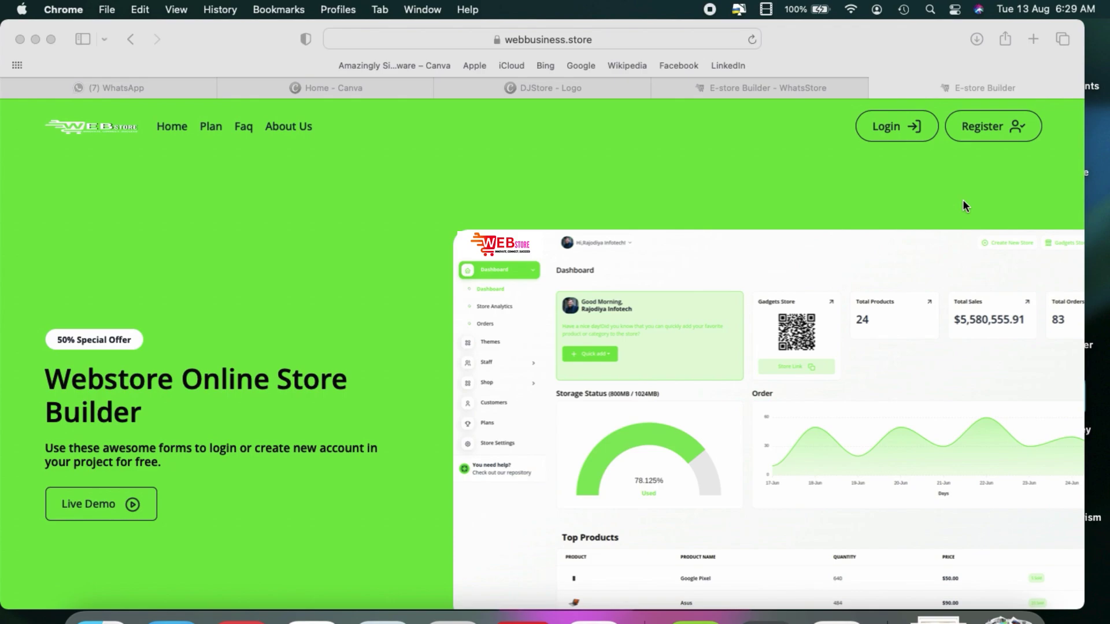
Step: Register the Dj Store account, answer the save-password prompt, review the empty dashboard, and end the recording
{"action": "left_click", "coordinate": [985, 128]}
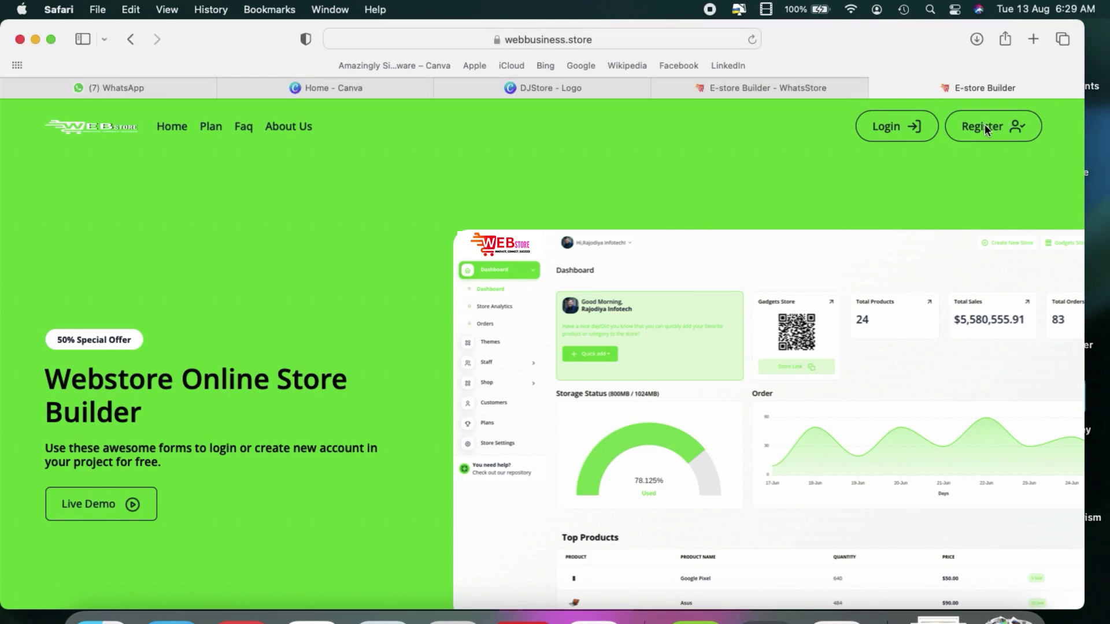
{"action": "left_click", "coordinate": [985, 128]}
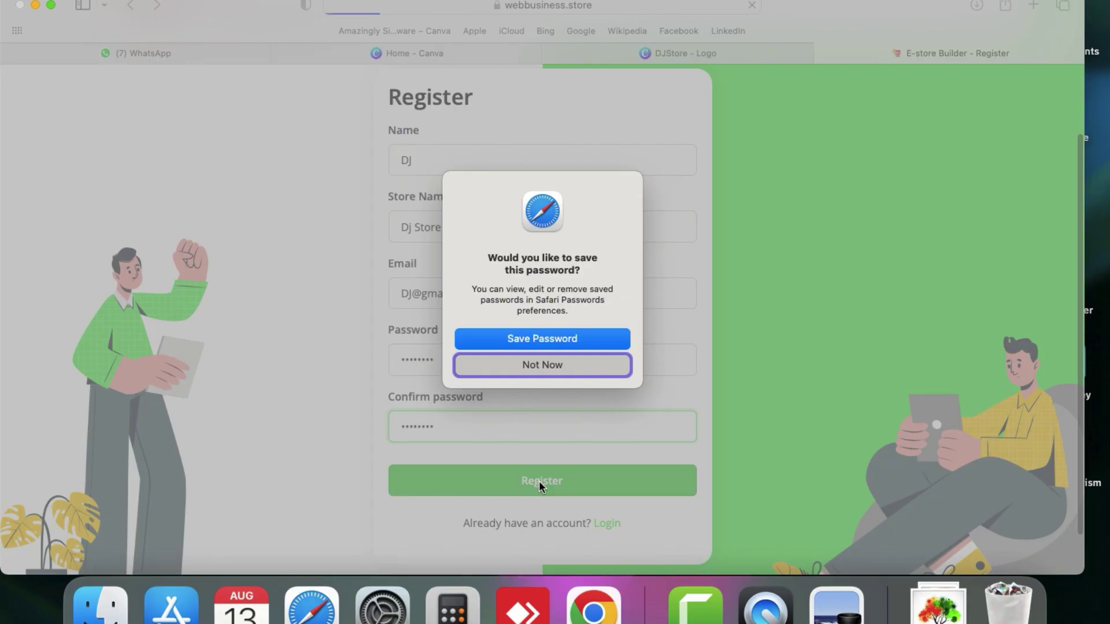
{"action": "left_click", "coordinate": [561, 339]}
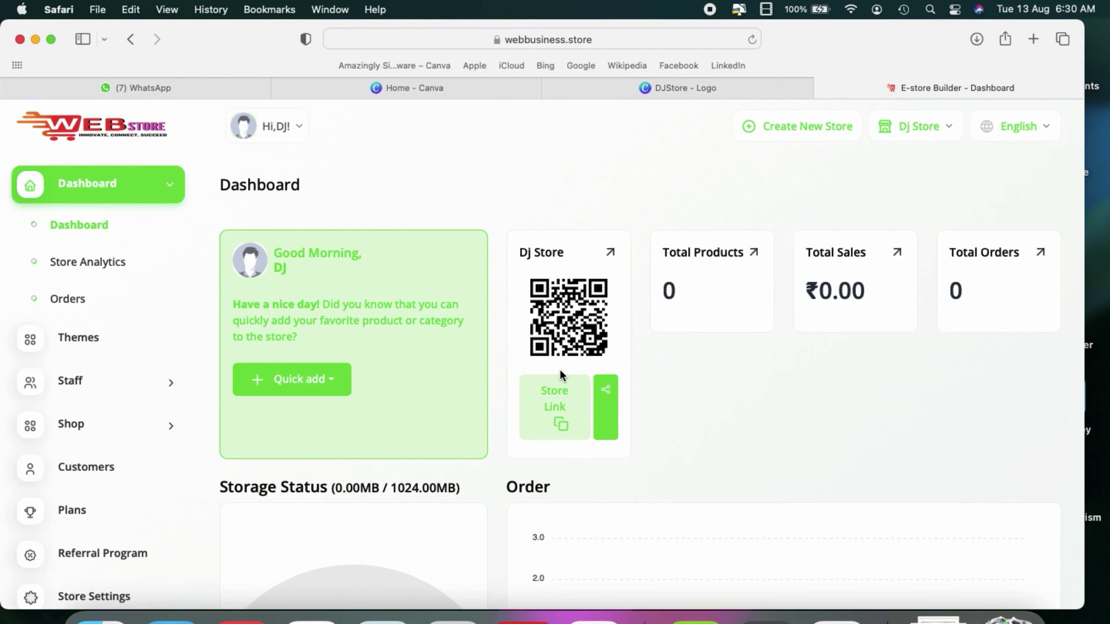
{"action": "scroll", "coordinate": [560, 372], "scroll_direction": "down", "scroll_amount": 10}
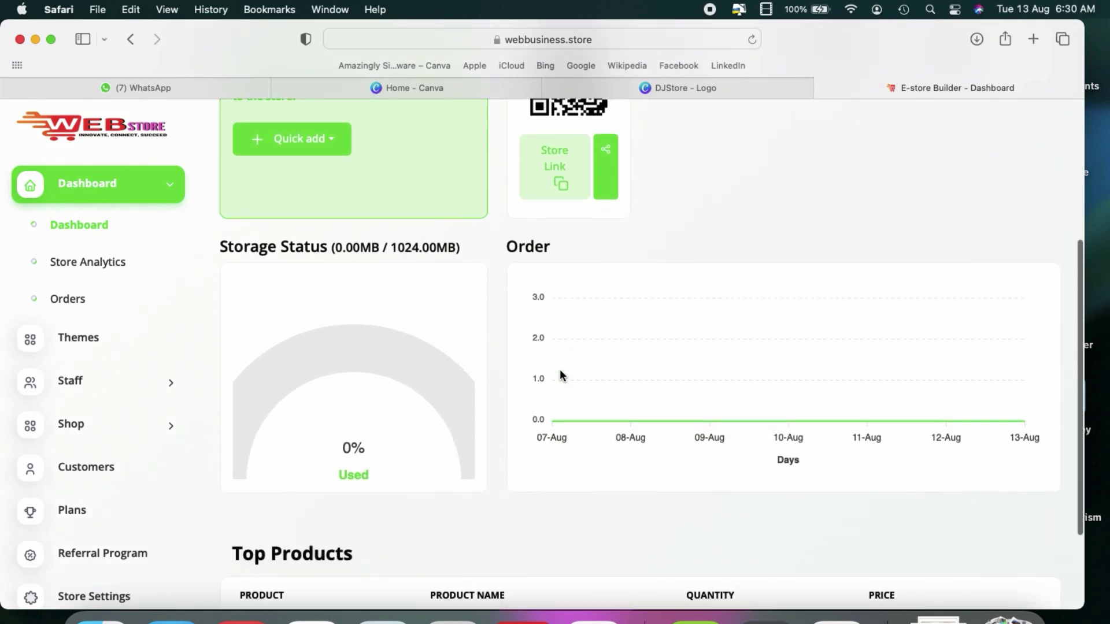
{"action": "scroll", "coordinate": [560, 374], "scroll_direction": "up", "scroll_amount": 6}
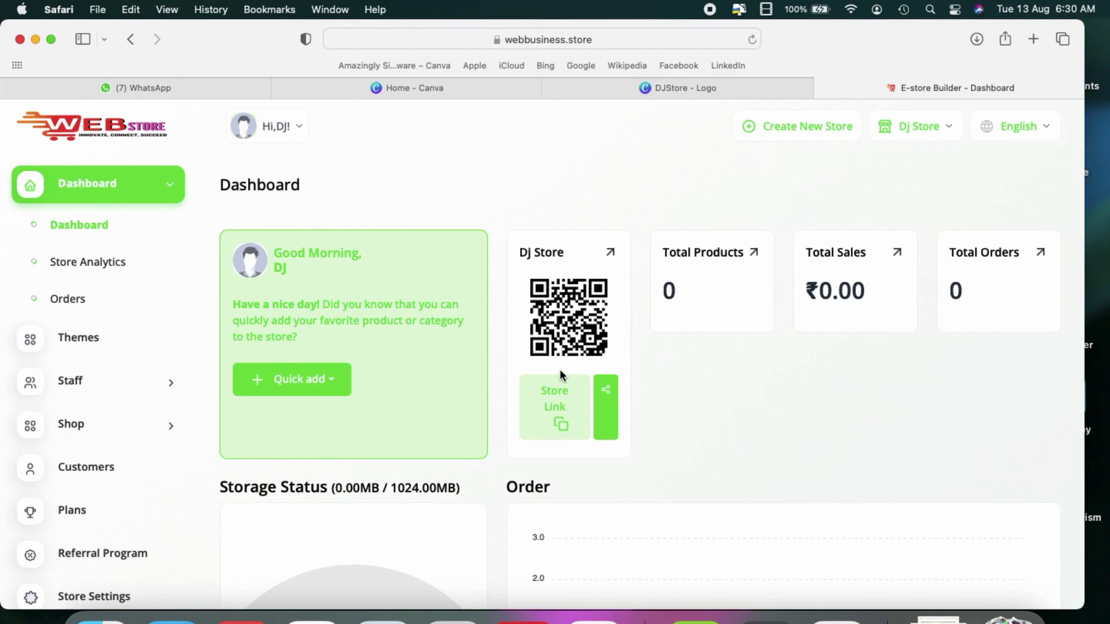
{"action": "left_click", "coordinate": [710, 9]}
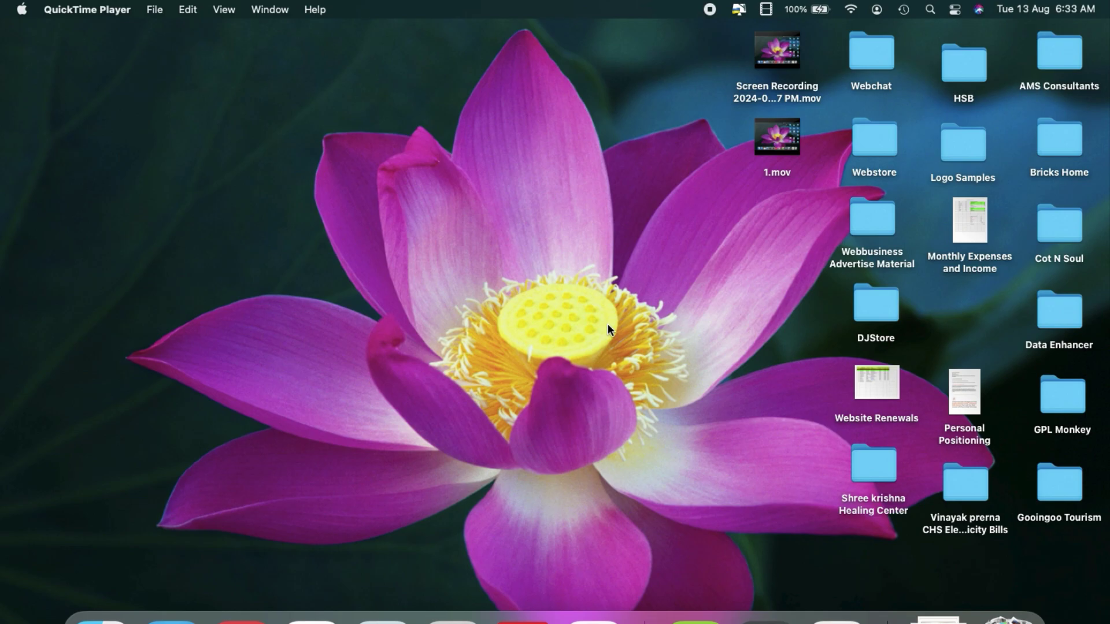
{"action": "double_click", "coordinate": [869, 311]}
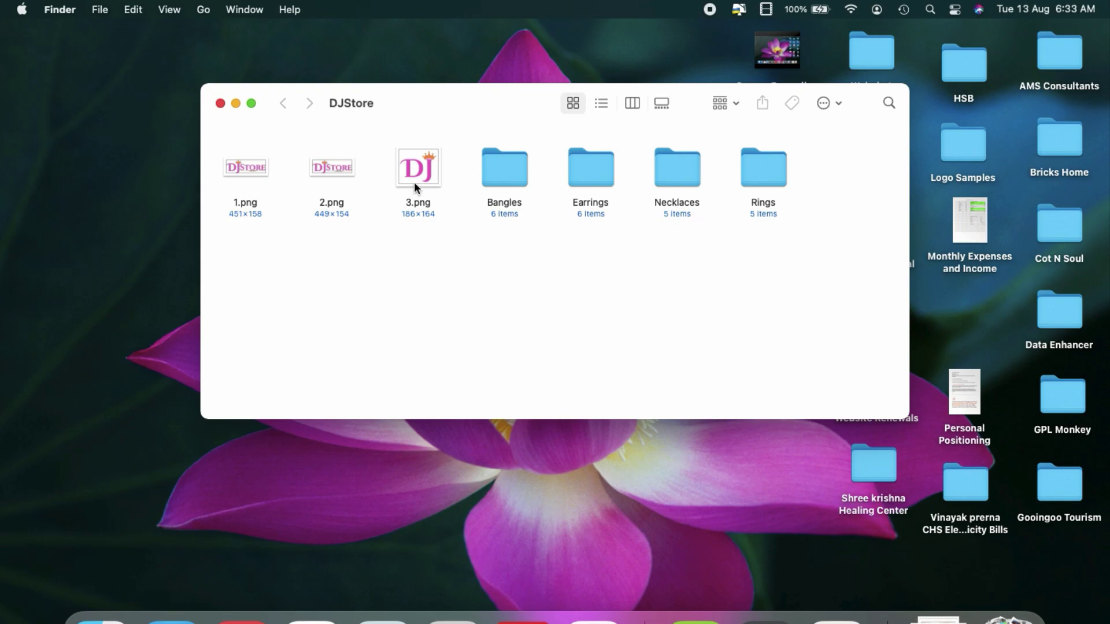
{"action": "double_click", "coordinate": [508, 166]}
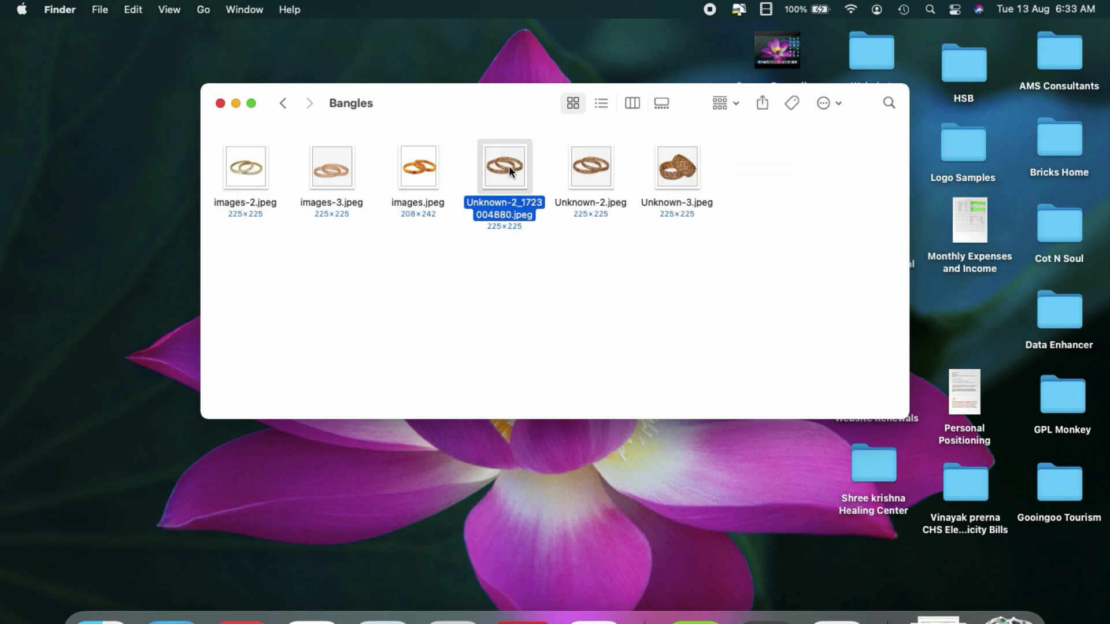
{"action": "left_click", "coordinate": [283, 104]}
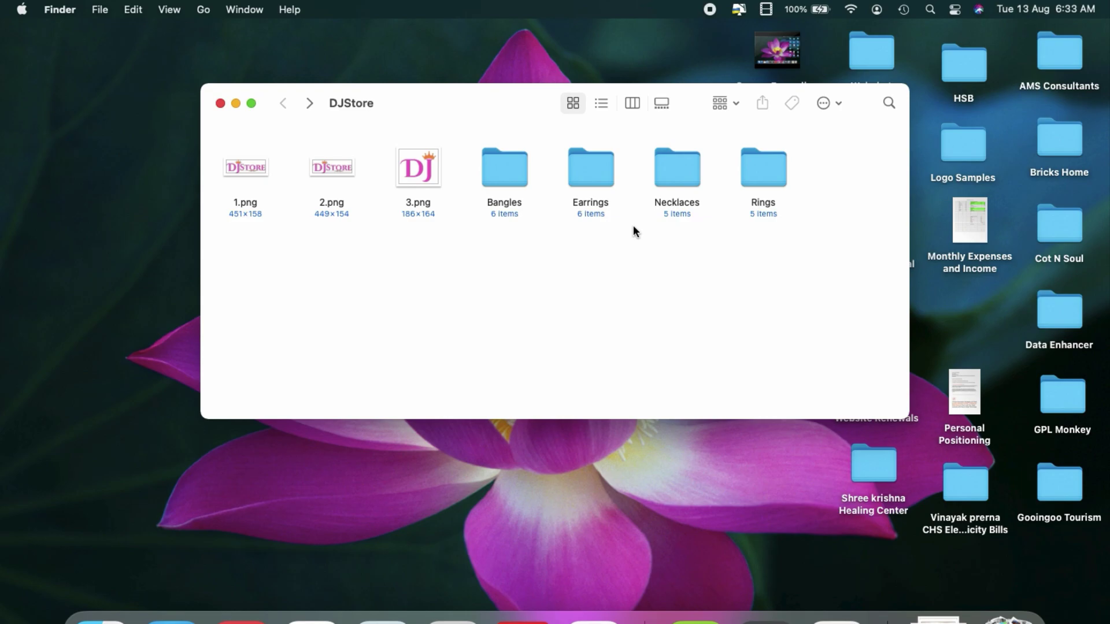
{"action": "double_click", "coordinate": [500, 170]}
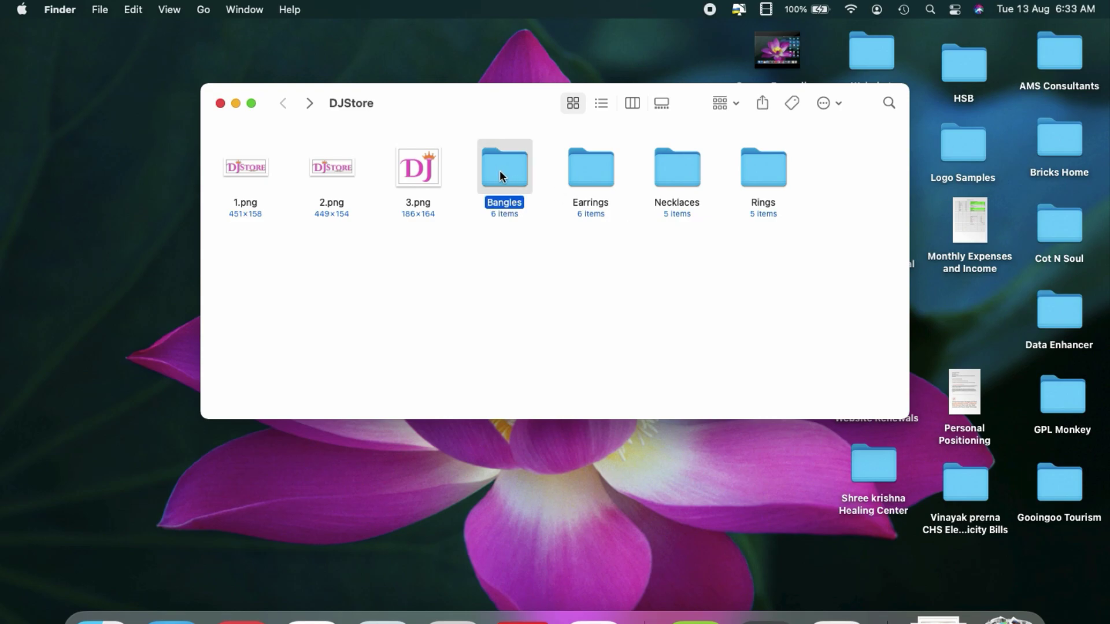
{"action": "left_click", "coordinate": [284, 103]}
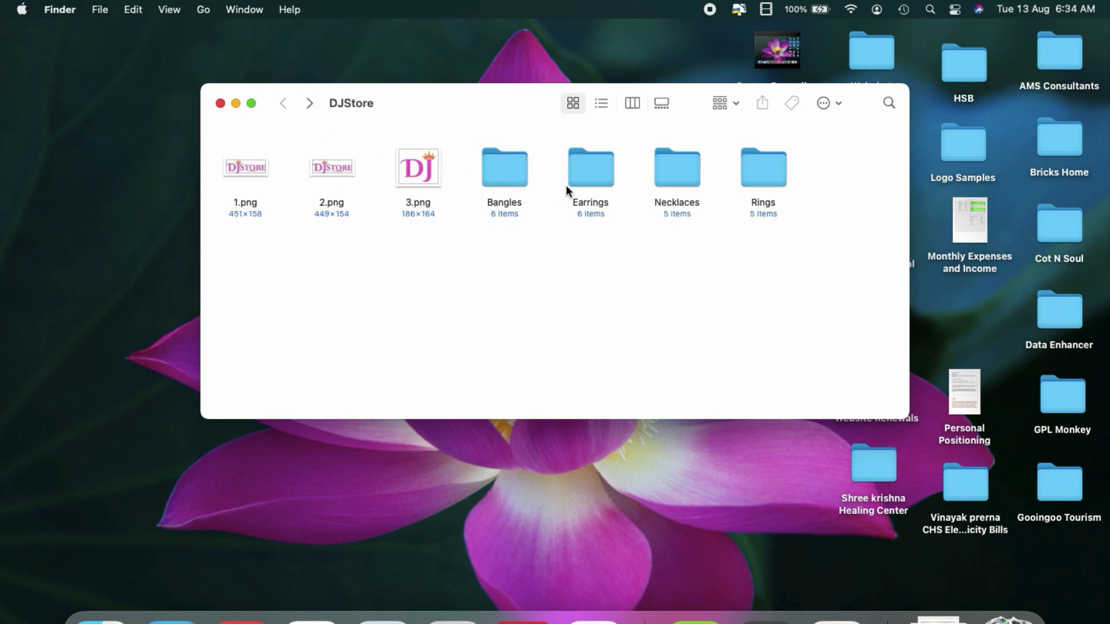
{"action": "double_click", "coordinate": [593, 176]}
{"action": "left_click", "coordinate": [281, 107]}
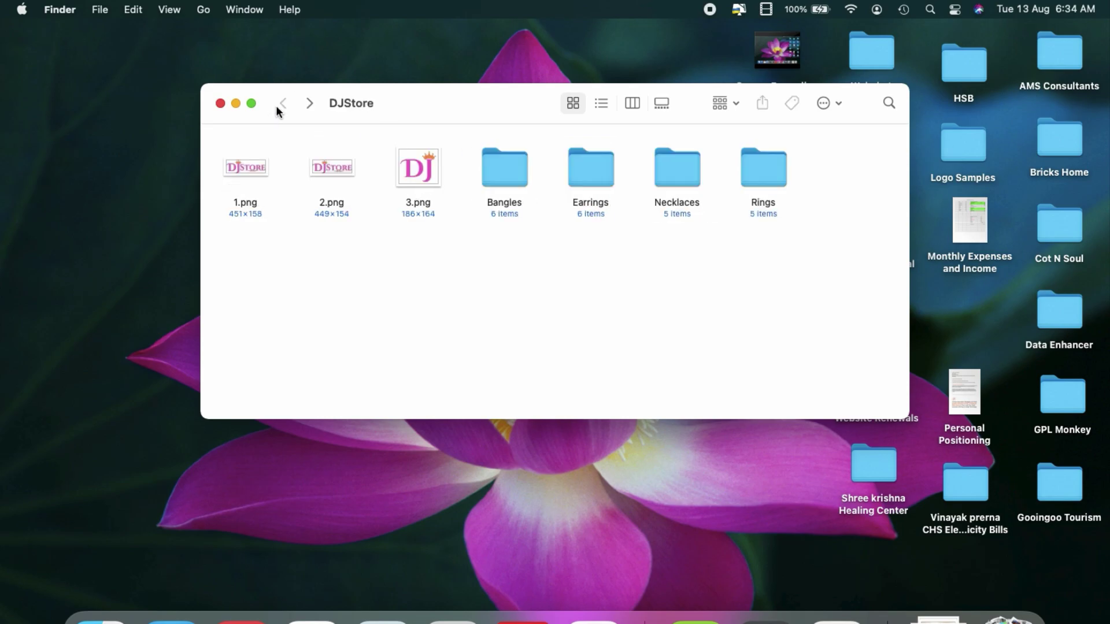
{"action": "double_click", "coordinate": [665, 171]}
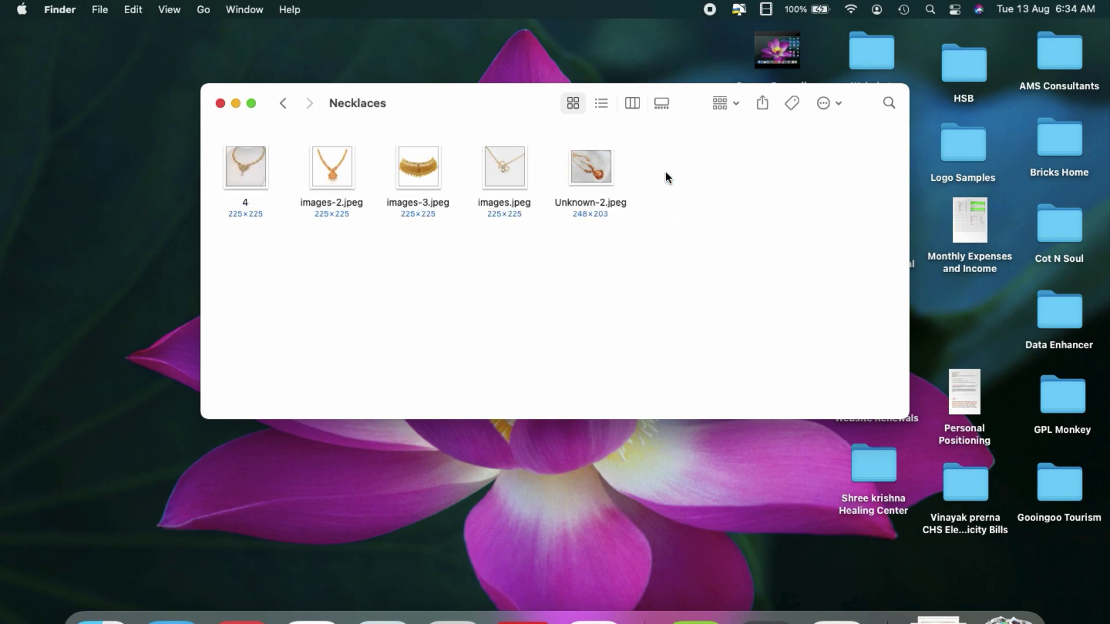
{"action": "left_click", "coordinate": [283, 103]}
{"action": "double_click", "coordinate": [764, 168]}
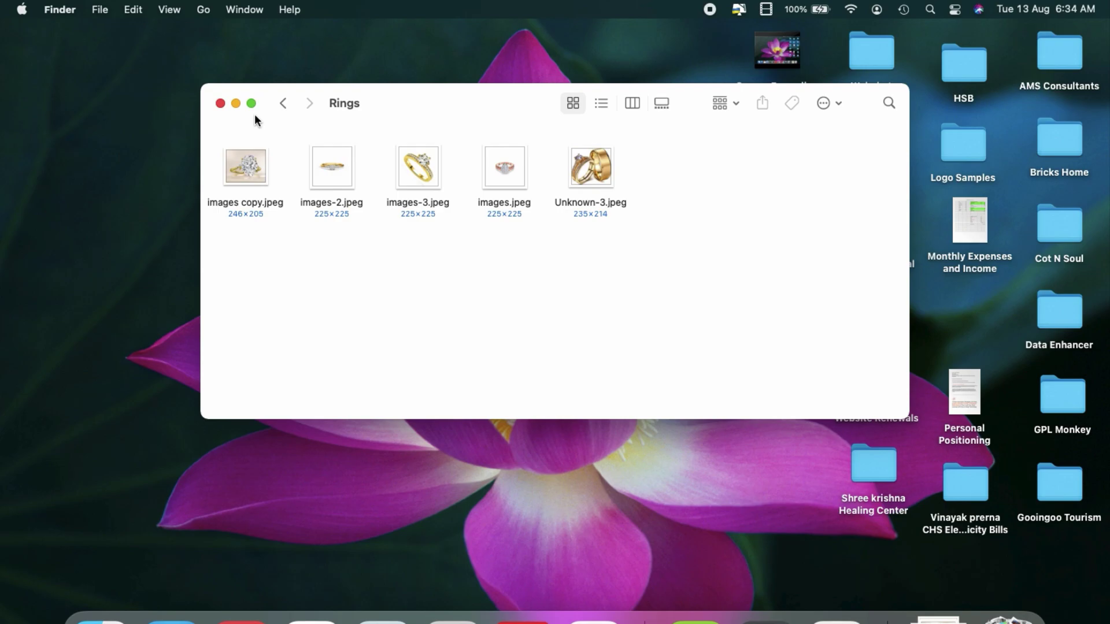
{"action": "left_click", "coordinate": [283, 106]}
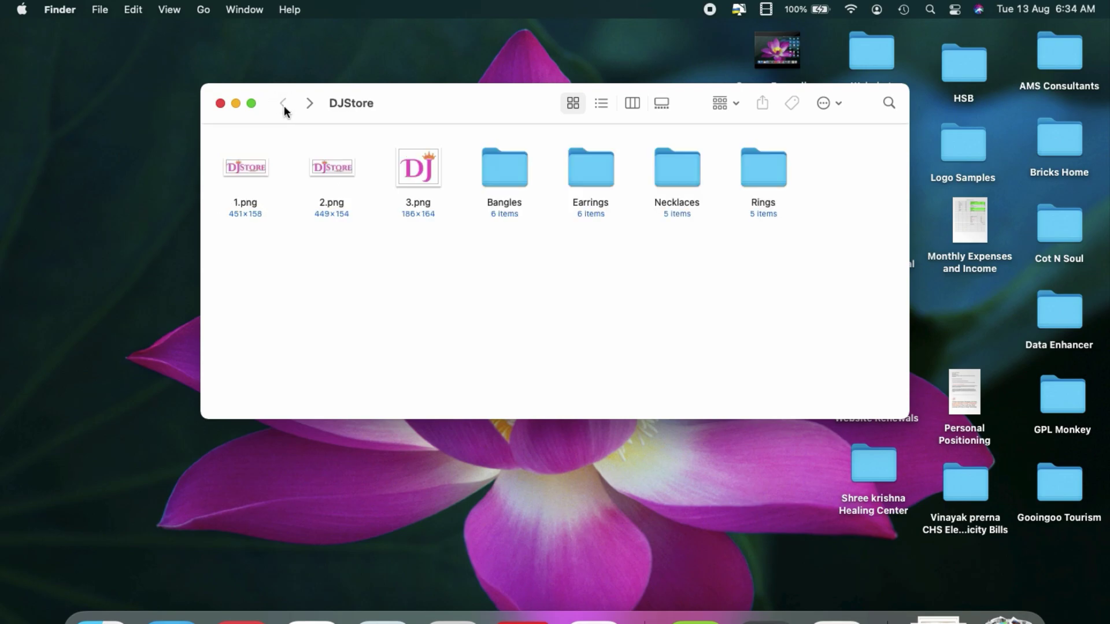
{"action": "left_click", "coordinate": [221, 103]}
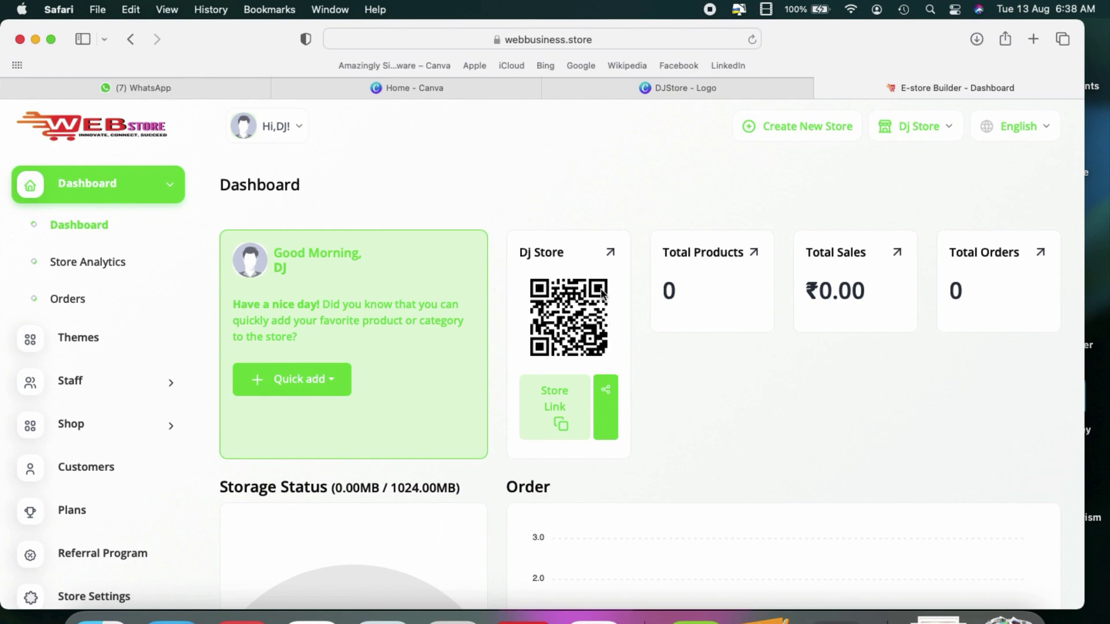
Step: Copy the Dj Store link and load the still-empty storefront in a new Chrome tab
{"action": "left_click", "coordinate": [546, 432]}
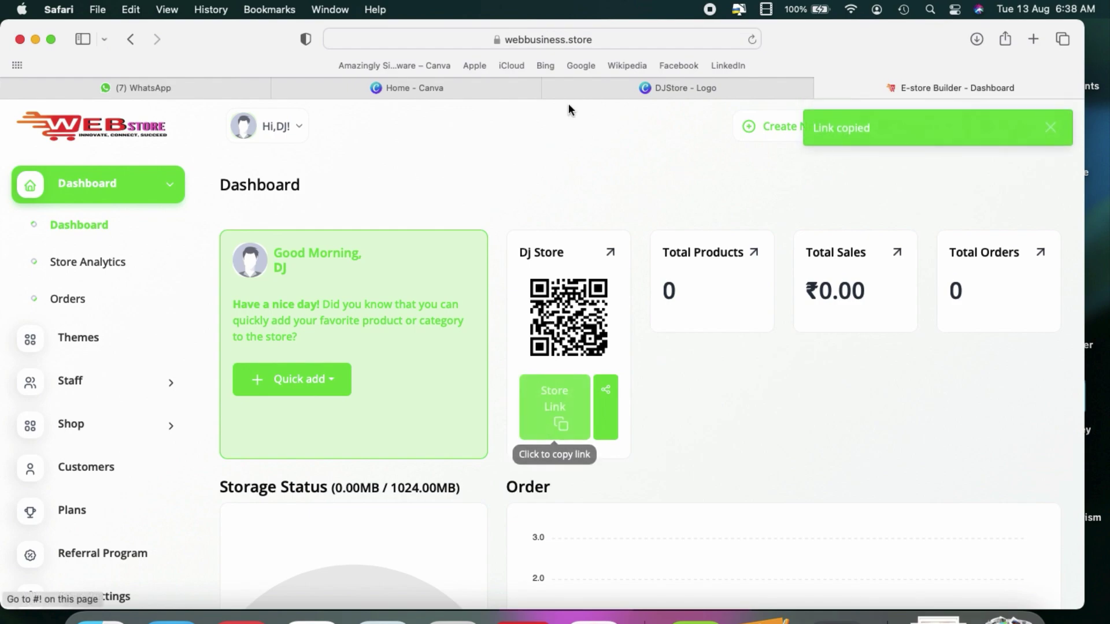
{"action": "left_click", "coordinate": [594, 617]}
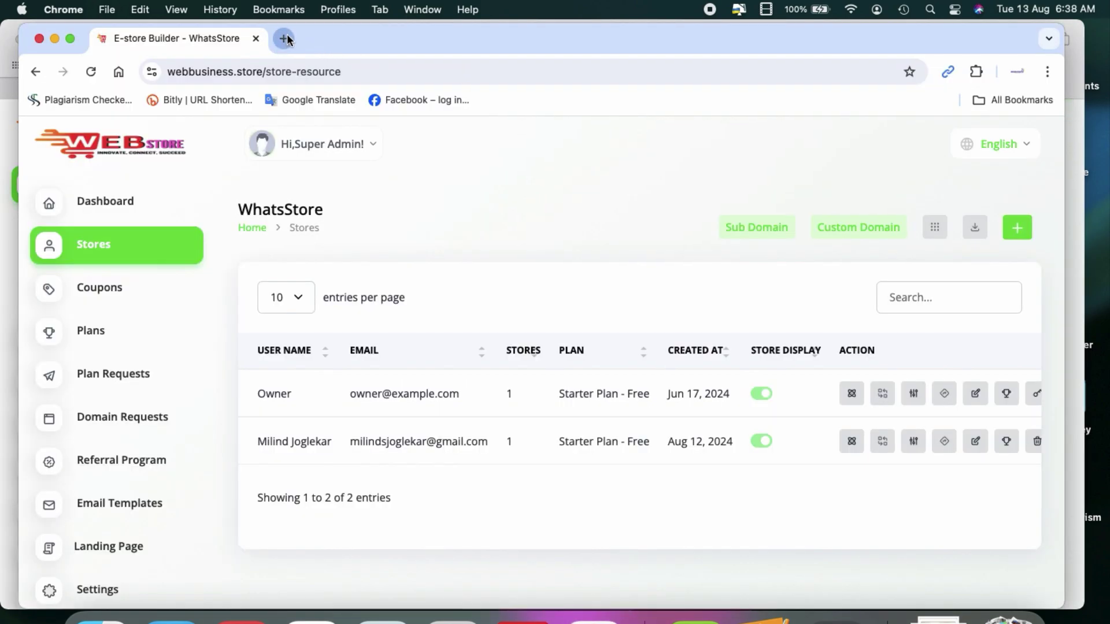
{"action": "left_click", "coordinate": [284, 38]}
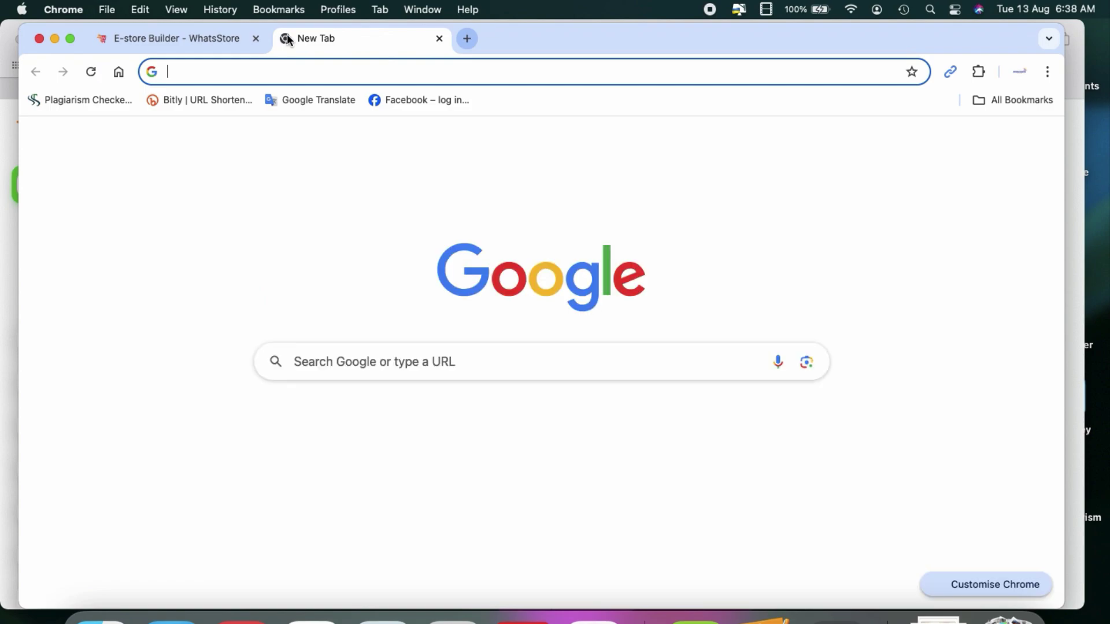
{"action": "key", "text": "super+v"}
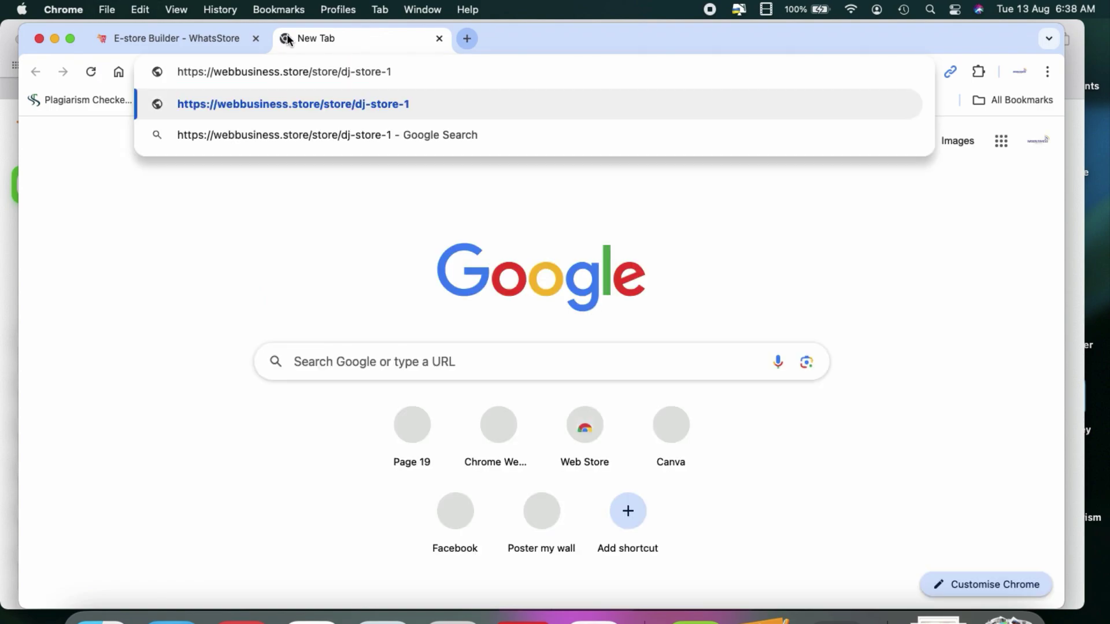
{"action": "key", "text": "Return"}
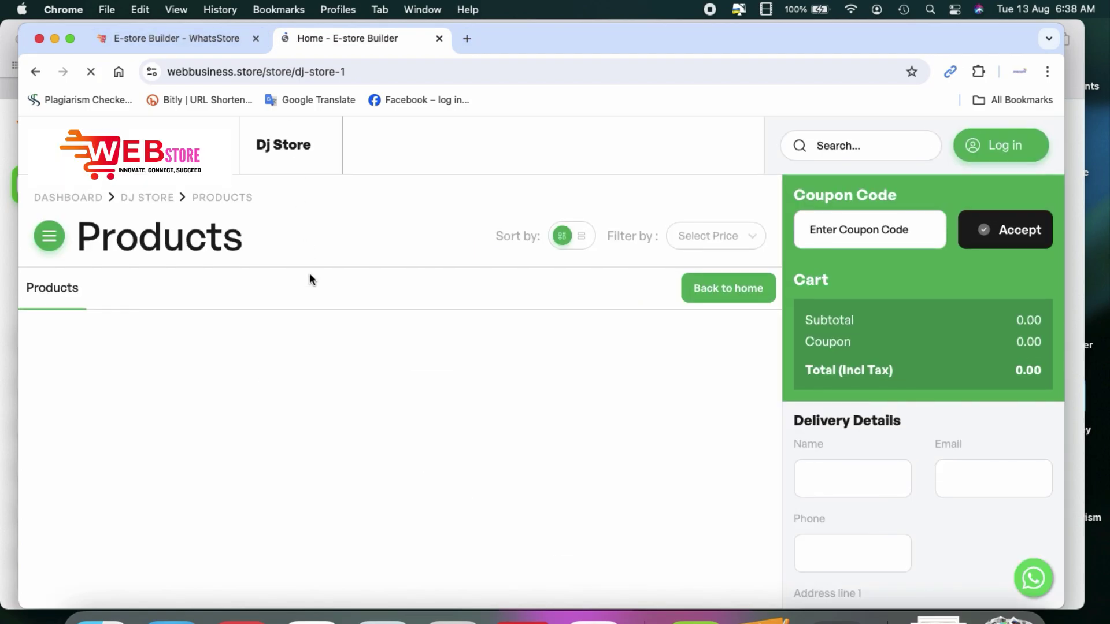
{"action": "left_click", "coordinate": [53, 38]}
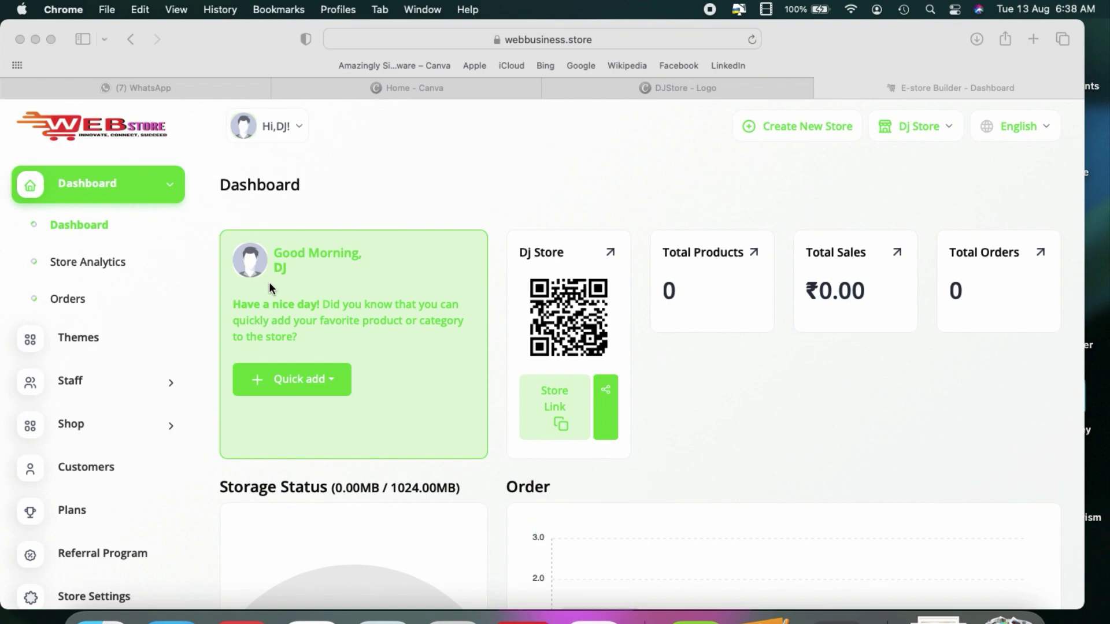
Step: Go to Dj Store's Store Settings and its general settings form
{"action": "scroll", "coordinate": [157, 384], "scroll_direction": "down", "scroll_amount": 3}
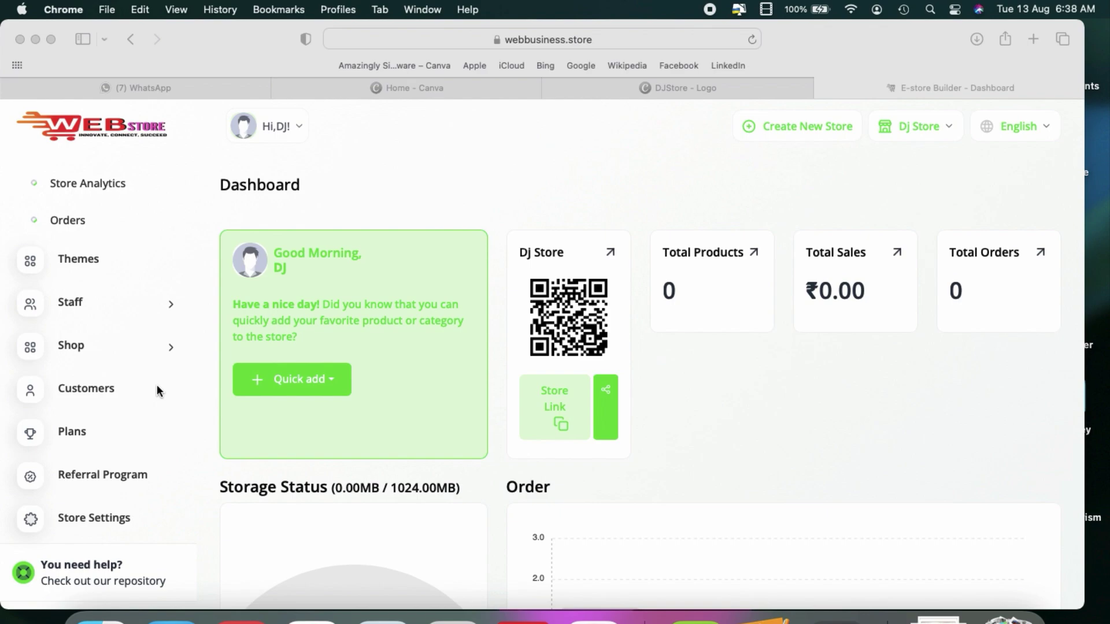
{"action": "left_click", "coordinate": [88, 514]}
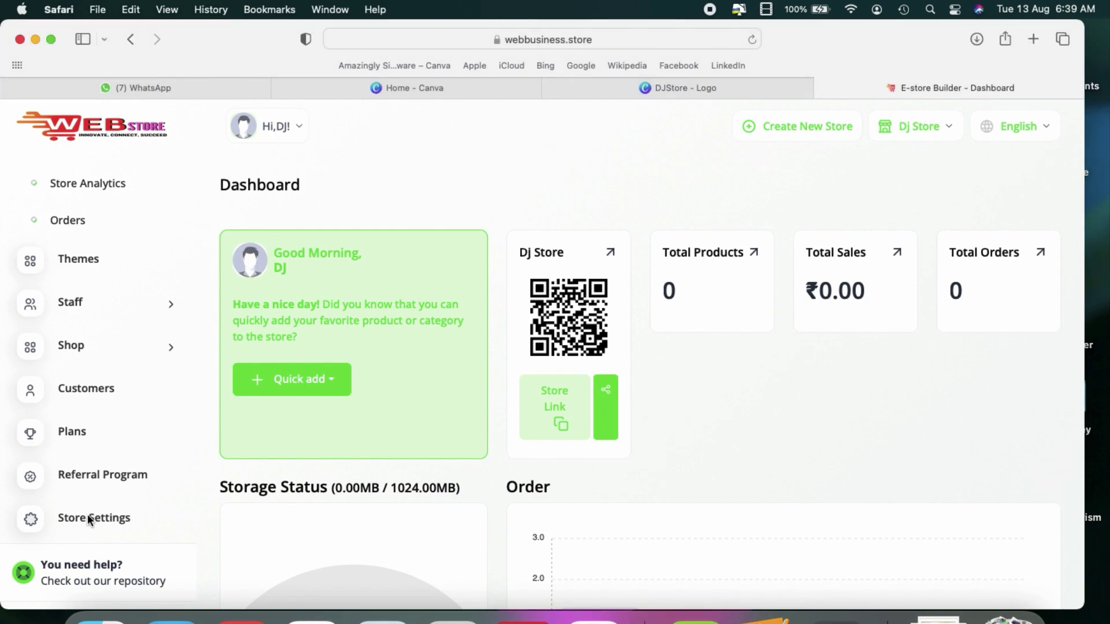
{"action": "left_click", "coordinate": [88, 518]}
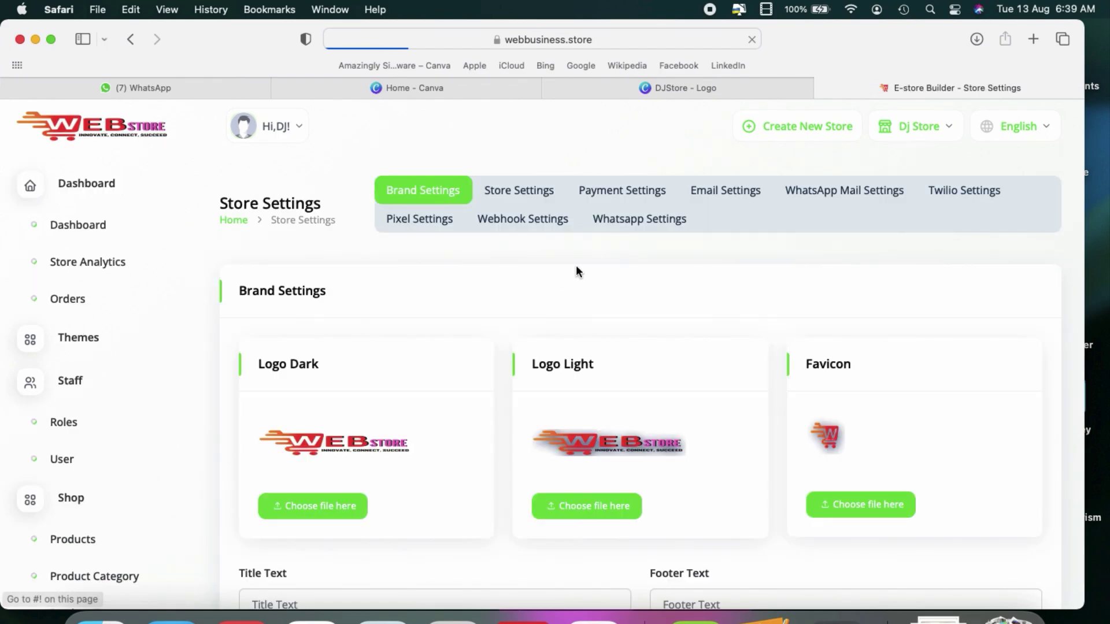
{"action": "left_click", "coordinate": [512, 199]}
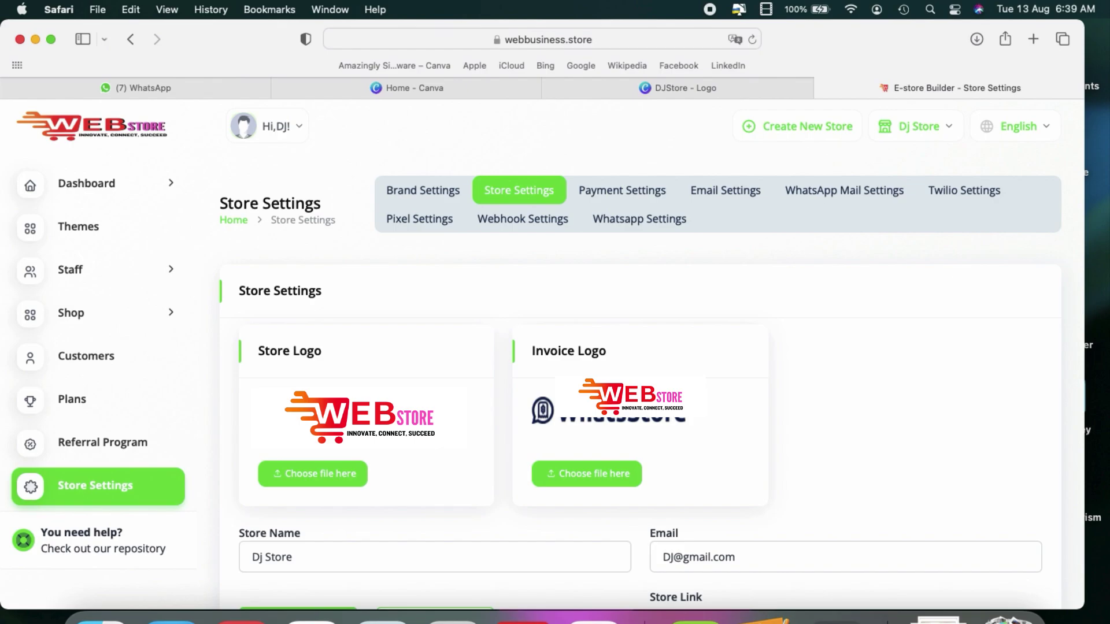
{"action": "scroll", "coordinate": [619, 379], "scroll_direction": "down", "scroll_amount": 4}
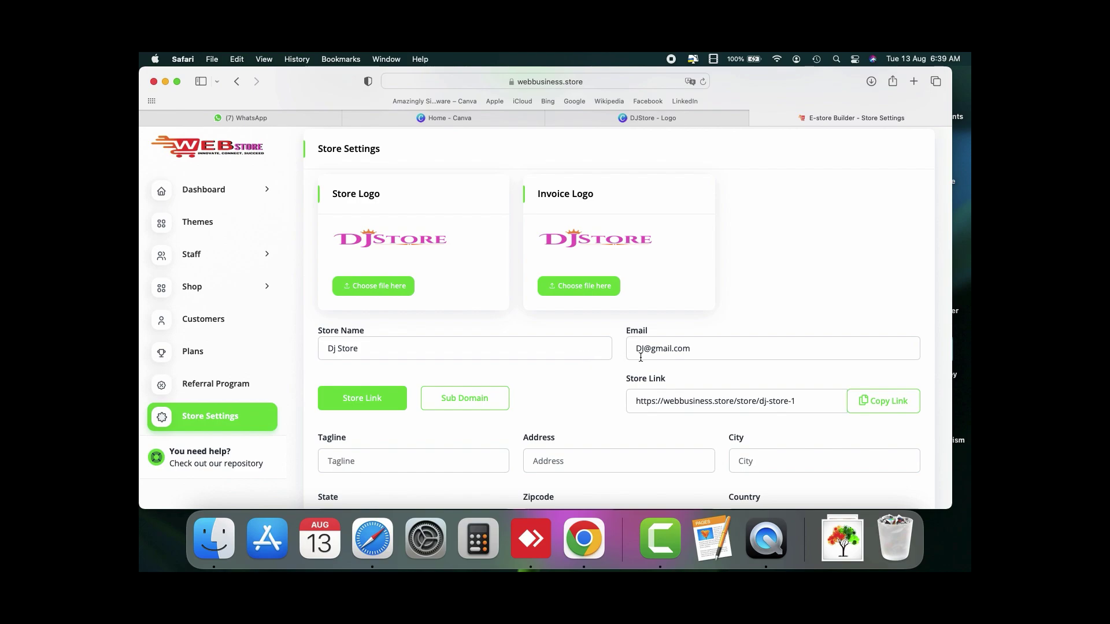
{"action": "scroll", "coordinate": [639, 357], "scroll_direction": "down", "scroll_amount": 2}
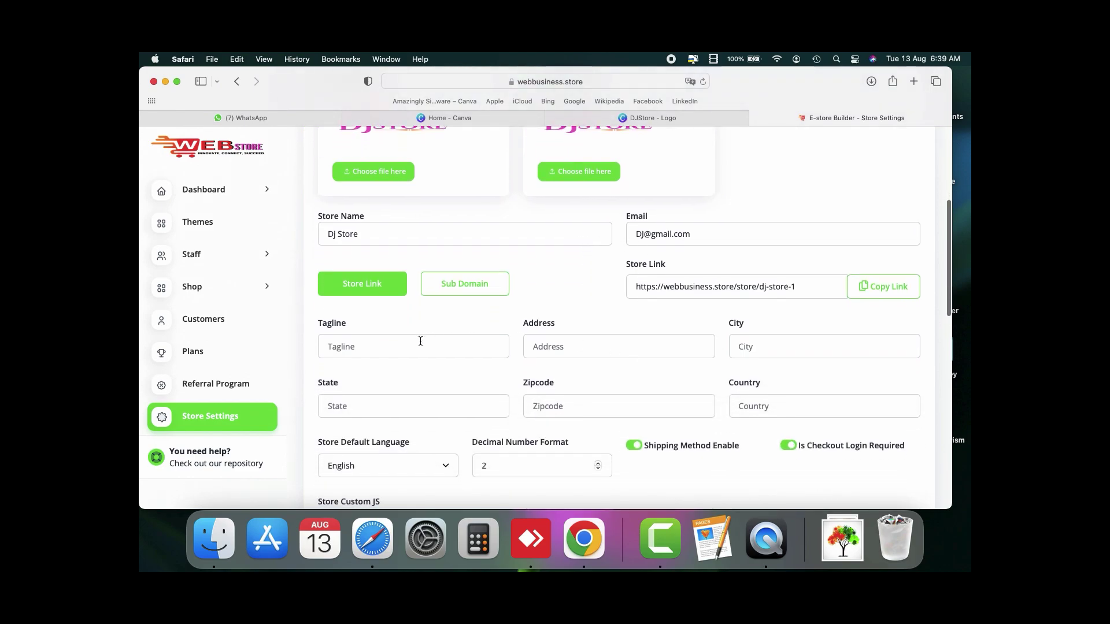
{"action": "left_click", "coordinate": [420, 341]}
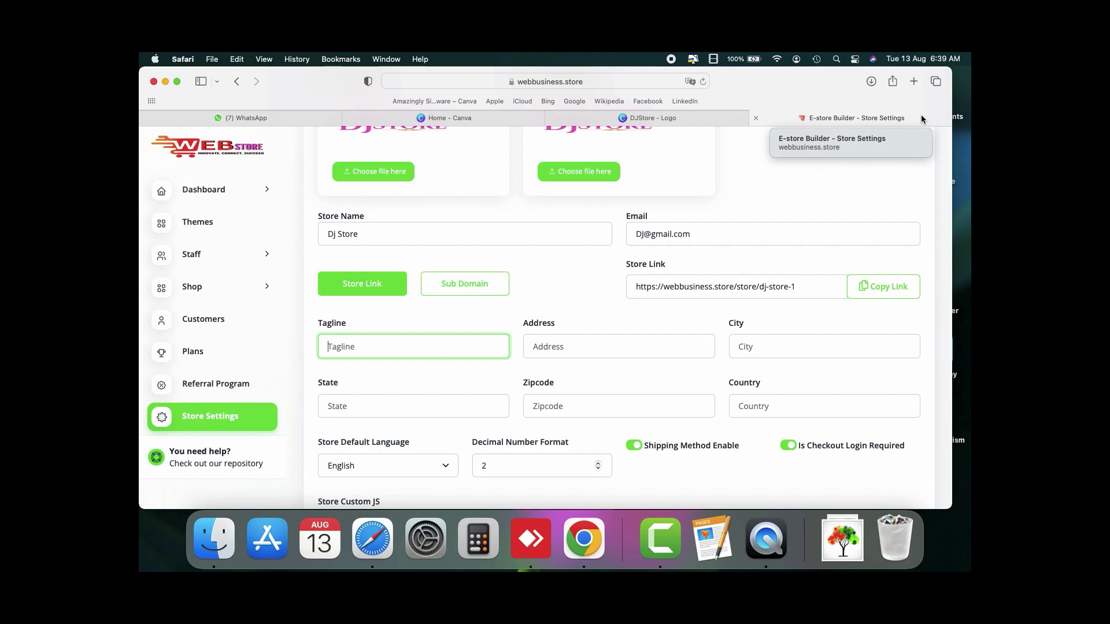
Step: Enter Dubai as the store address and save the store settings
{"action": "left_click", "coordinate": [630, 344]}
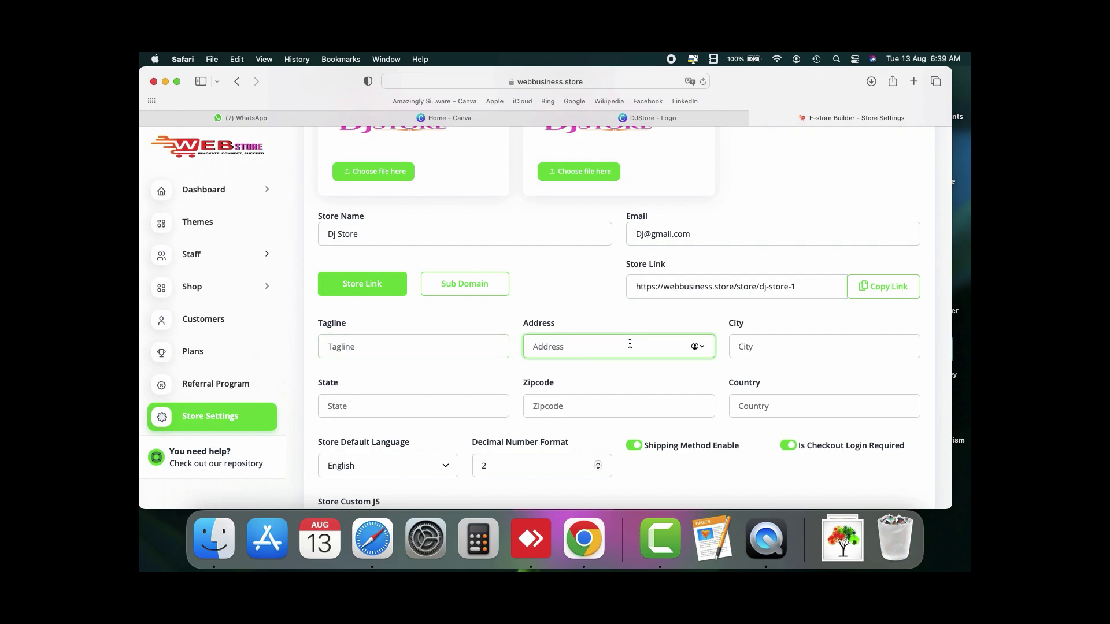
{"action": "type", "text": "Dubai"}
{"action": "scroll", "coordinate": [671, 411], "scroll_direction": "down", "scroll_amount": 10}
{"action": "scroll", "coordinate": [671, 411], "scroll_direction": "down", "scroll_amount": 3}
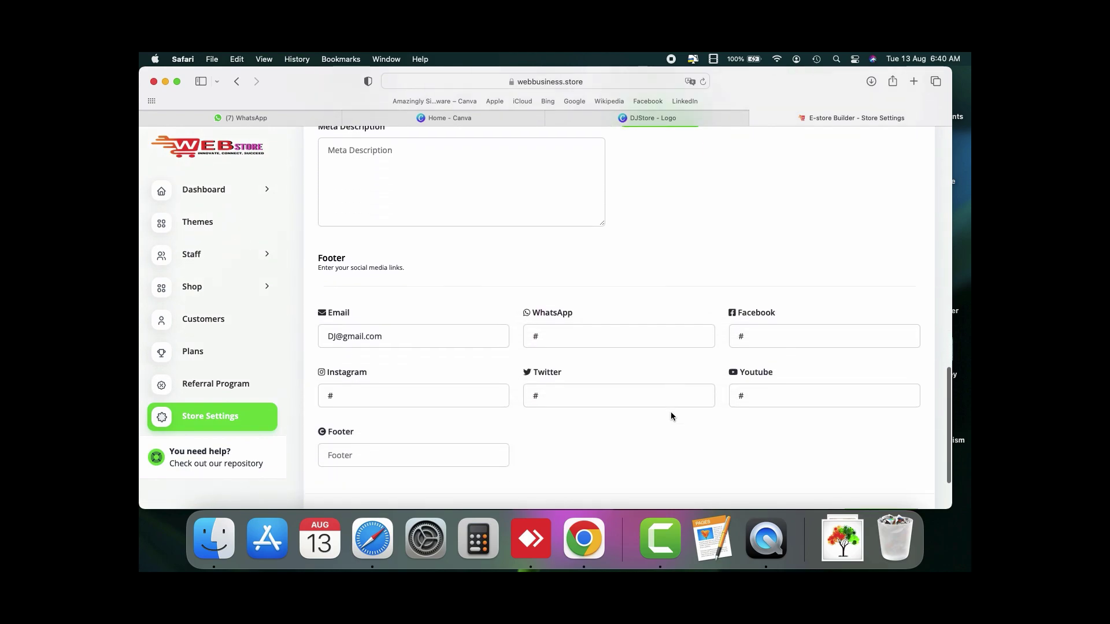
{"action": "left_click", "coordinate": [572, 322]}
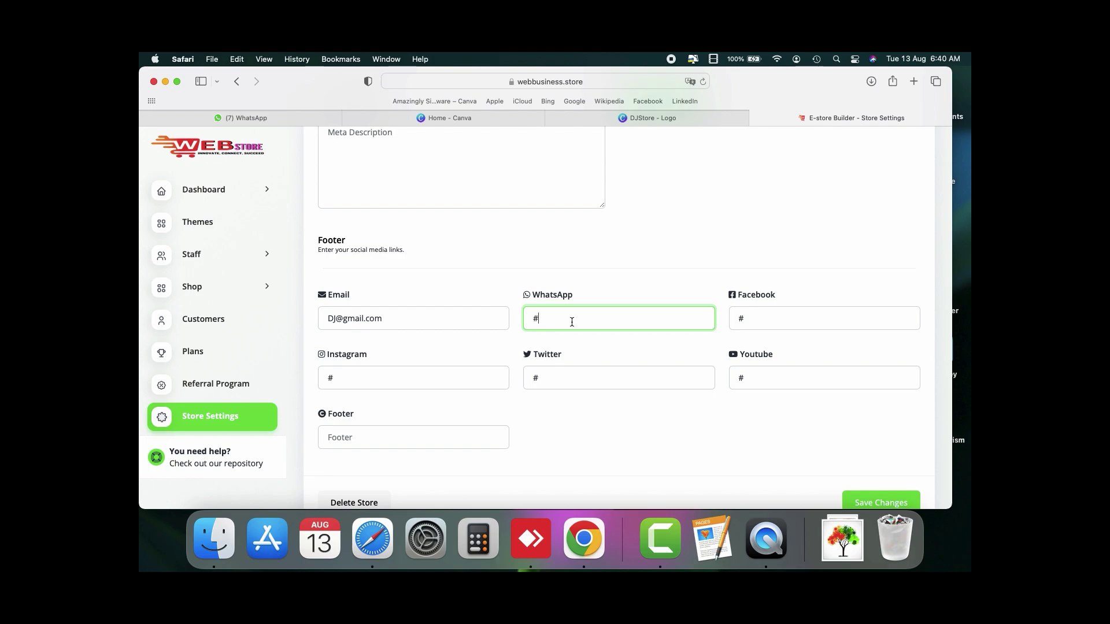
{"action": "scroll", "coordinate": [572, 321], "scroll_direction": "down", "scroll_amount": 2}
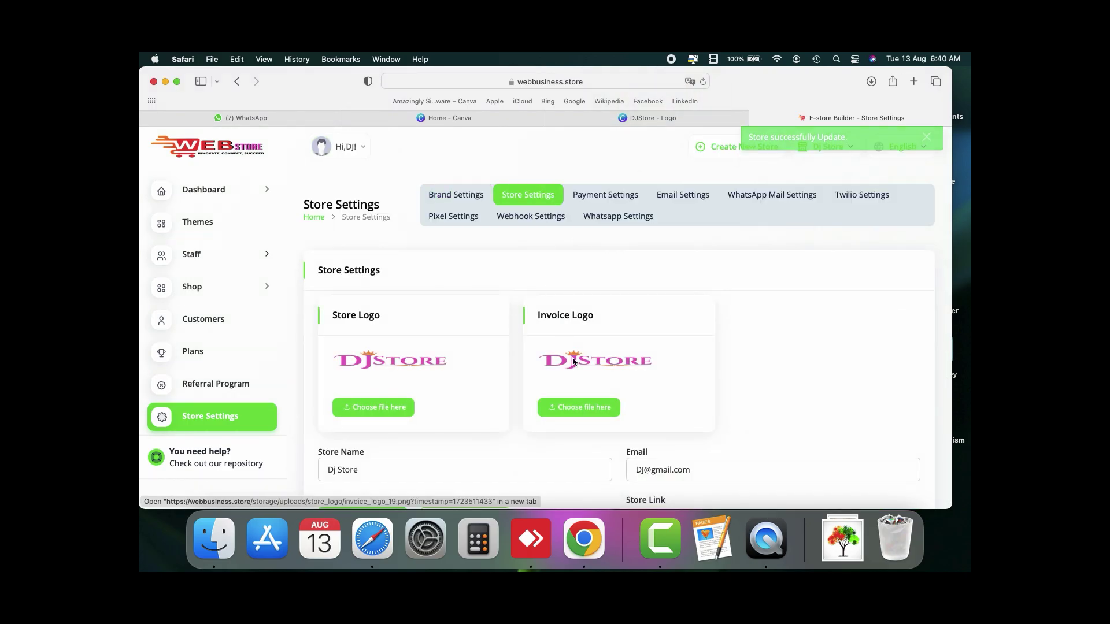
{"action": "scroll", "coordinate": [573, 357], "scroll_direction": "down", "scroll_amount": 15}
{"action": "scroll", "coordinate": [573, 358], "scroll_direction": "up", "scroll_amount": 20}
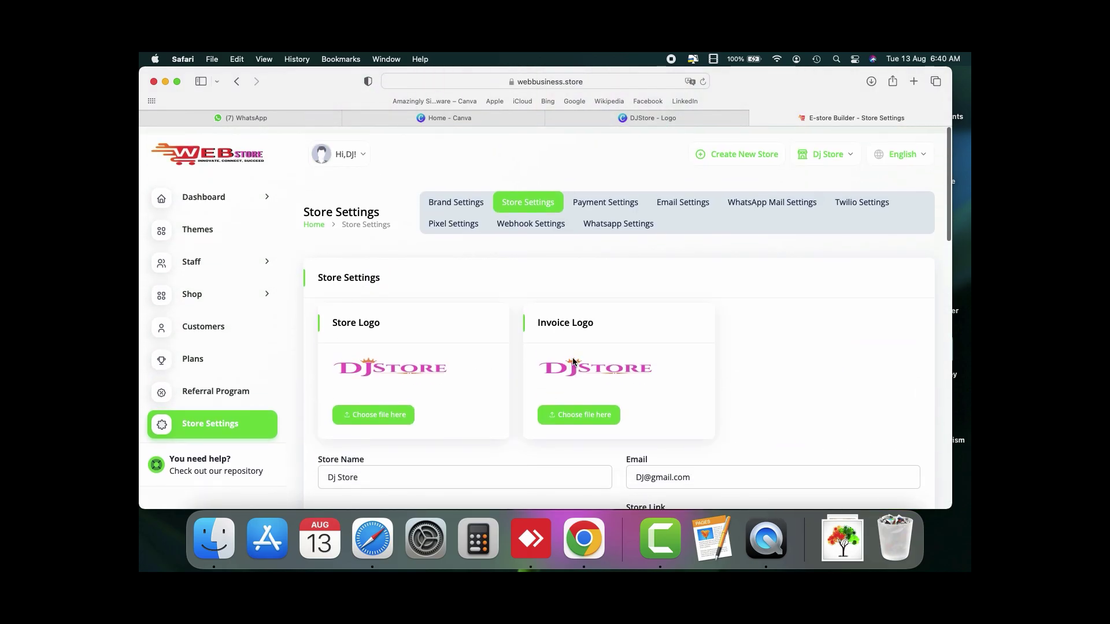
Step: Enable the Cash on Delivery and WhatsApp payment methods in Payment Settings
{"action": "left_click", "coordinate": [587, 201]}
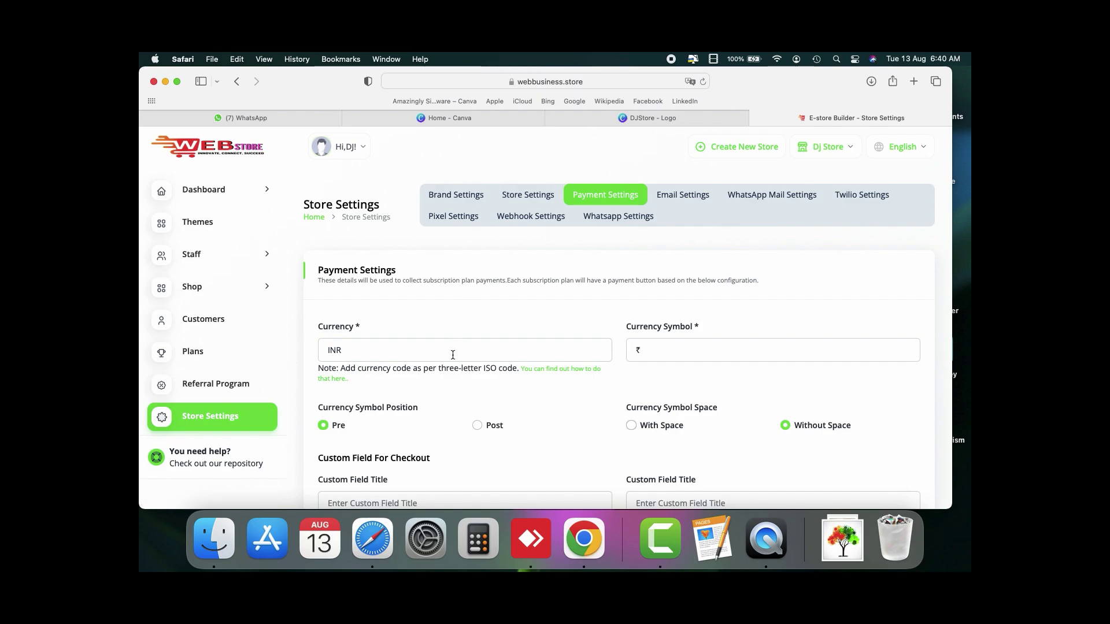
{"action": "scroll", "coordinate": [528, 396], "scroll_direction": "down", "scroll_amount": 5}
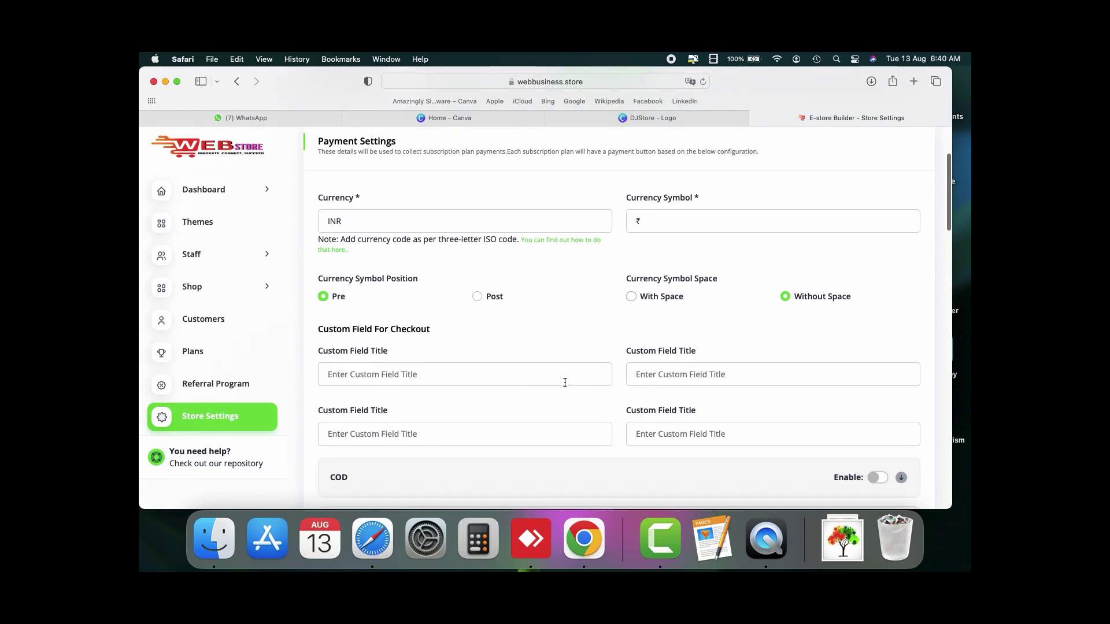
{"action": "scroll", "coordinate": [565, 384], "scroll_direction": "down", "scroll_amount": 5}
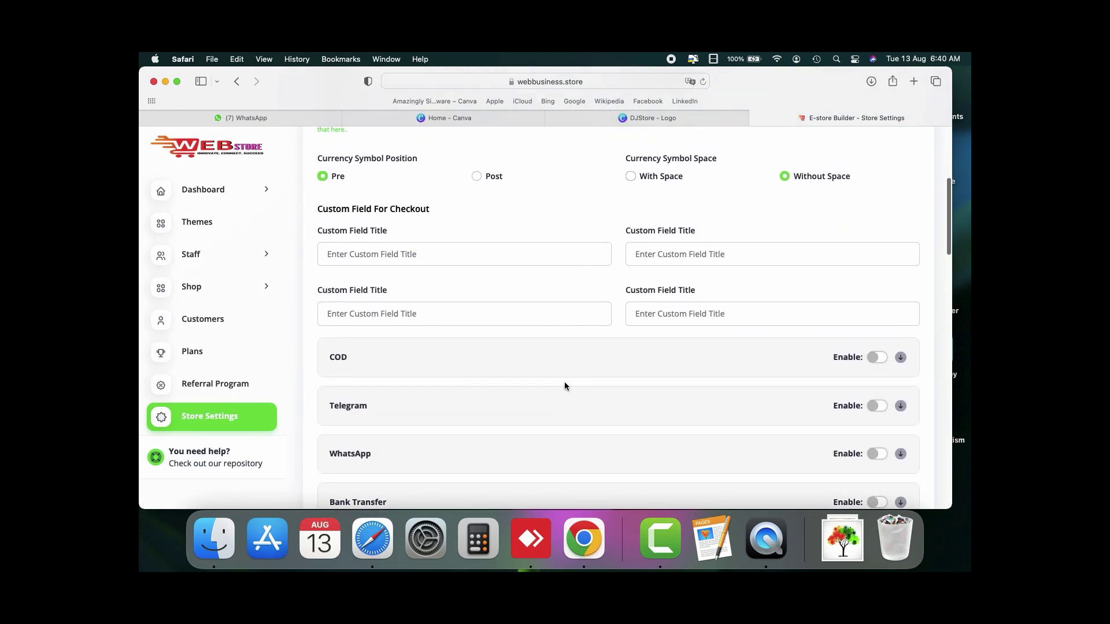
{"action": "scroll", "coordinate": [565, 386], "scroll_direction": "down", "scroll_amount": 4}
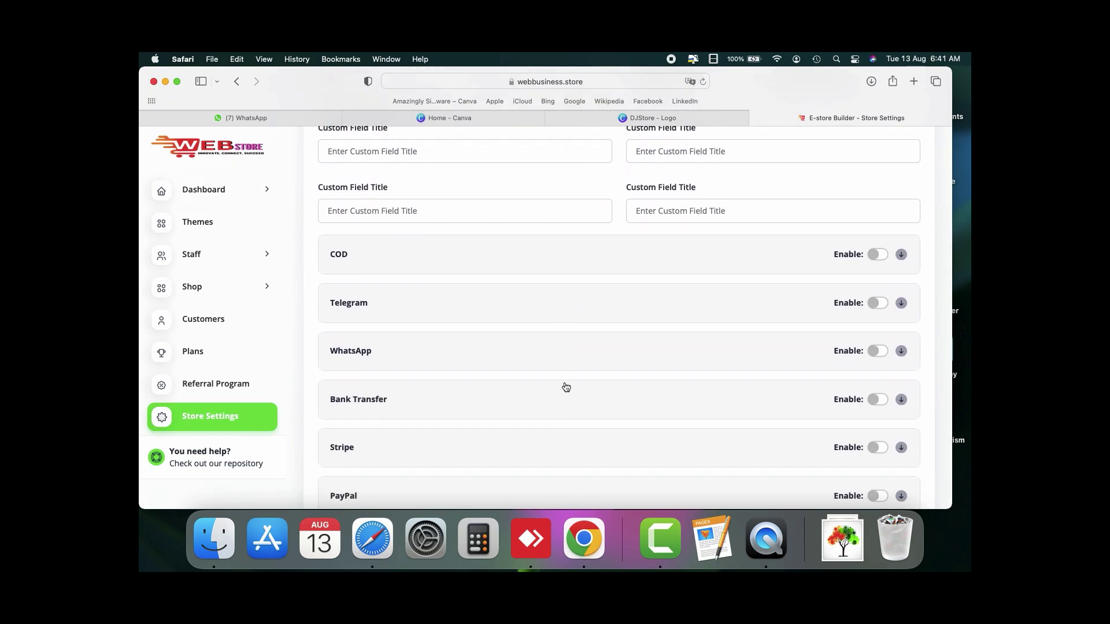
{"action": "left_click", "coordinate": [606, 258]}
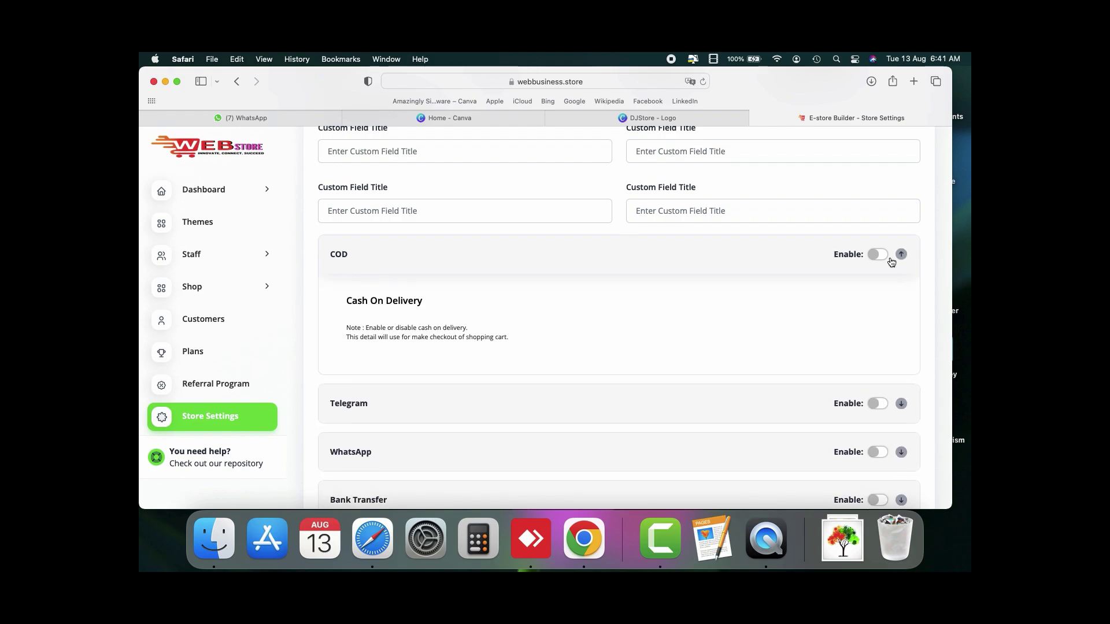
{"action": "left_click", "coordinate": [882, 255]}
{"action": "scroll", "coordinate": [711, 289], "scroll_direction": "down", "scroll_amount": 3}
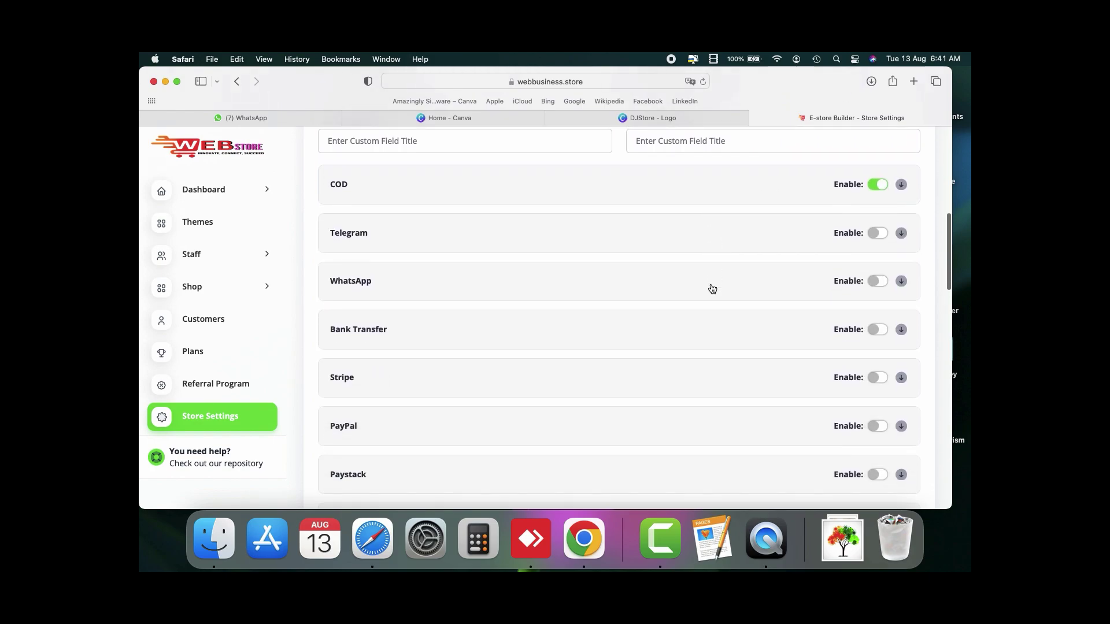
{"action": "left_click", "coordinate": [697, 280]}
{"action": "left_click", "coordinate": [878, 270]}
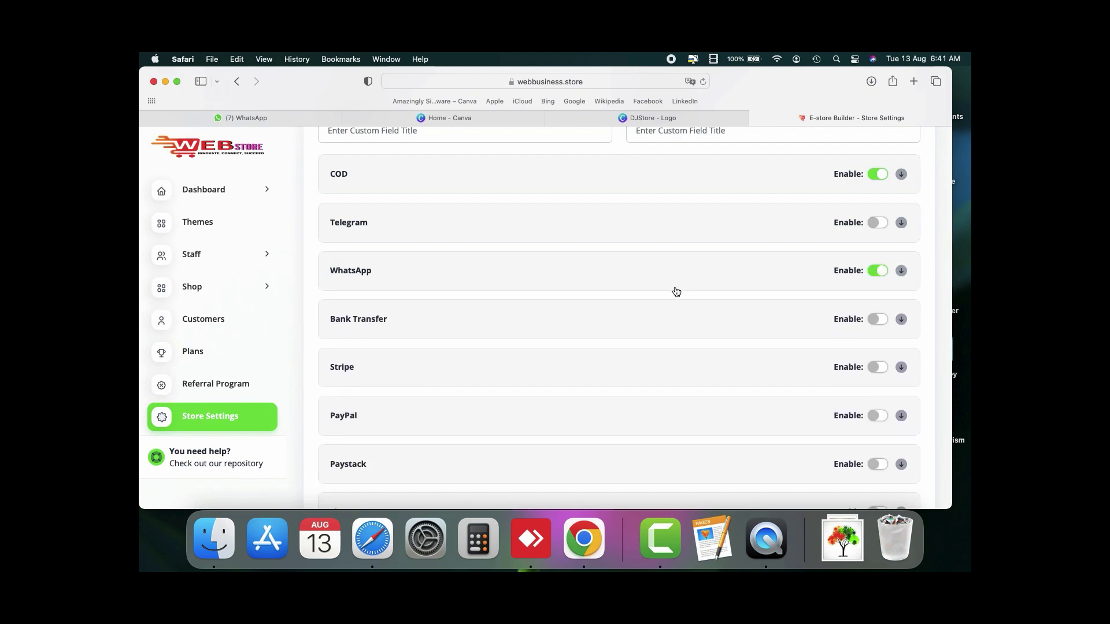
{"action": "scroll", "coordinate": [676, 291], "scroll_direction": "down", "scroll_amount": 10}
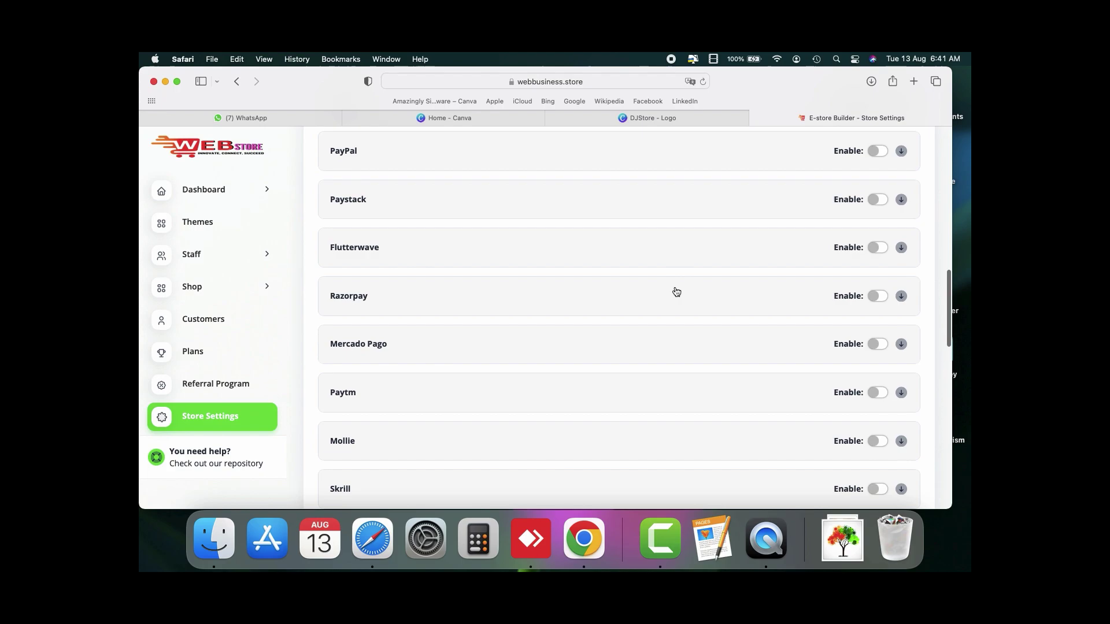
{"action": "scroll", "coordinate": [677, 292], "scroll_direction": "down", "scroll_amount": 14}
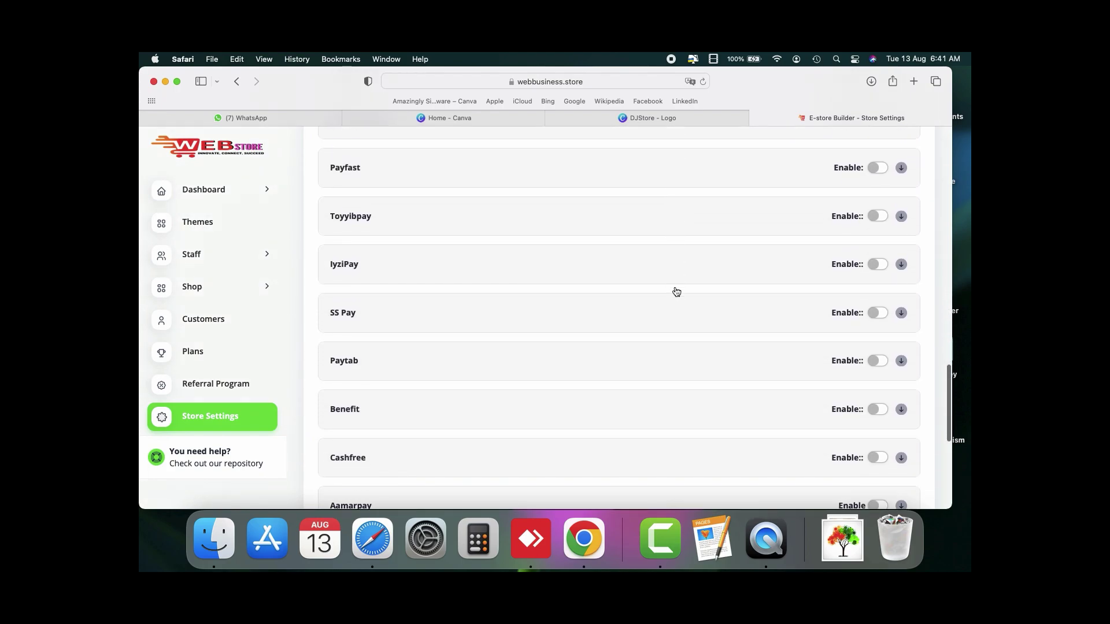
{"action": "scroll", "coordinate": [677, 291], "scroll_direction": "down", "scroll_amount": 5}
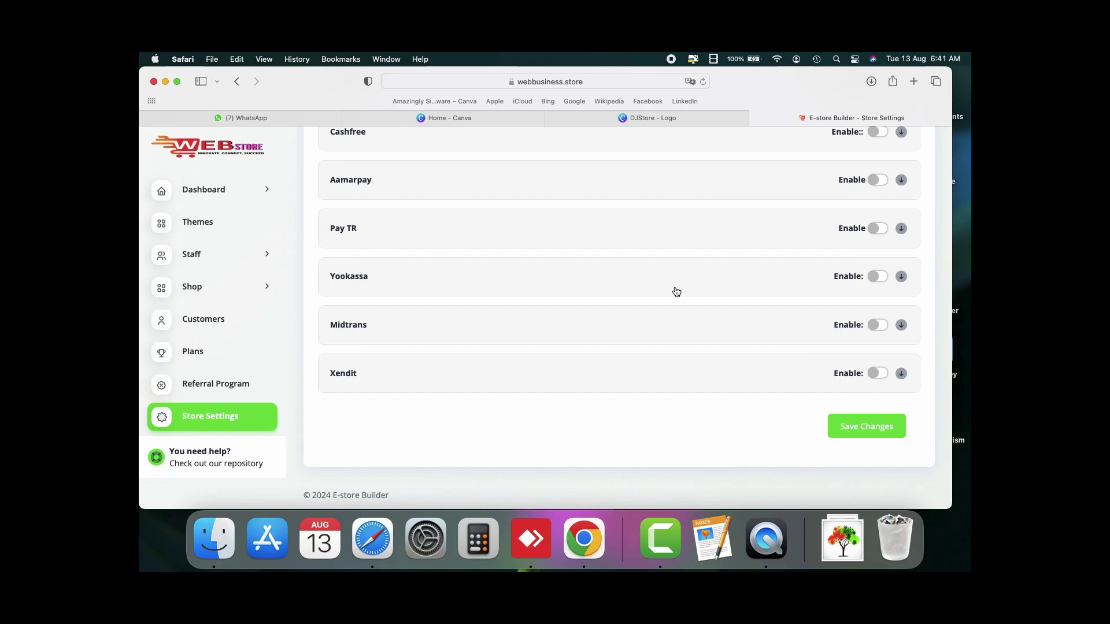
Step: Save the payment choices, then save Email Settings with the SMTP fields left empty
{"action": "left_click", "coordinate": [855, 433]}
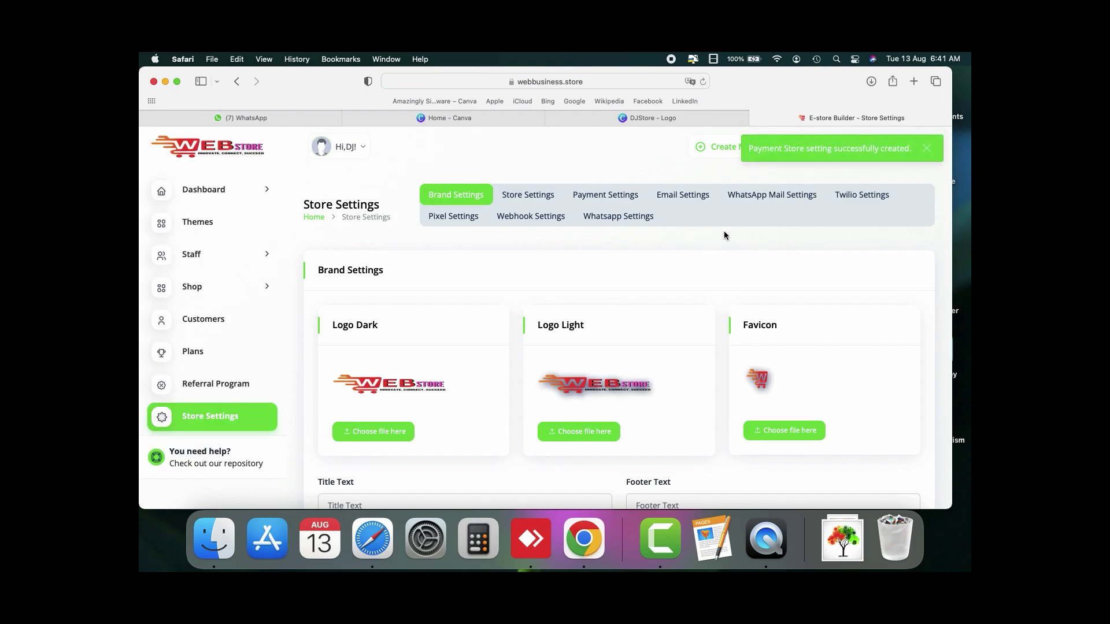
{"action": "left_click", "coordinate": [694, 195]}
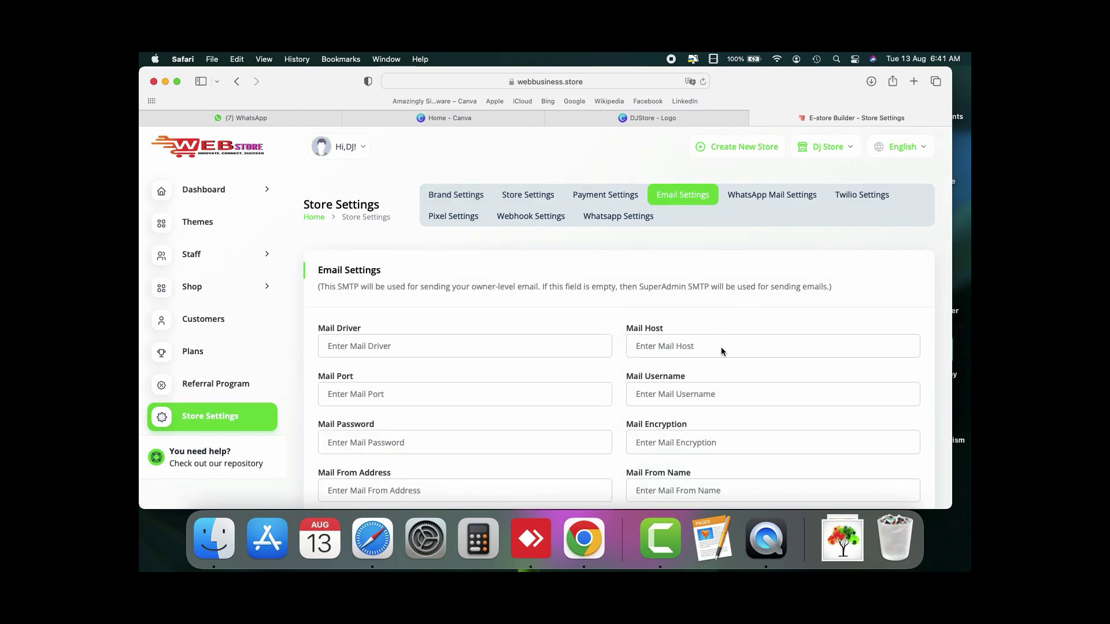
{"action": "scroll", "coordinate": [720, 346], "scroll_direction": "down", "scroll_amount": 3}
{"action": "scroll", "coordinate": [721, 346], "scroll_direction": "up", "scroll_amount": 1}
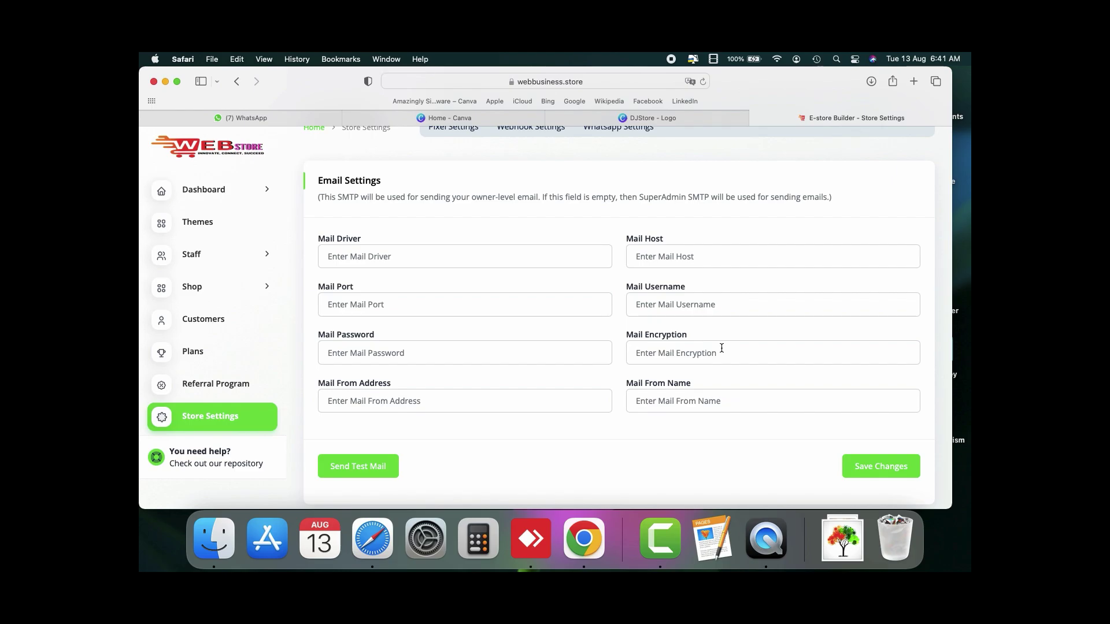
{"action": "left_click", "coordinate": [857, 471]}
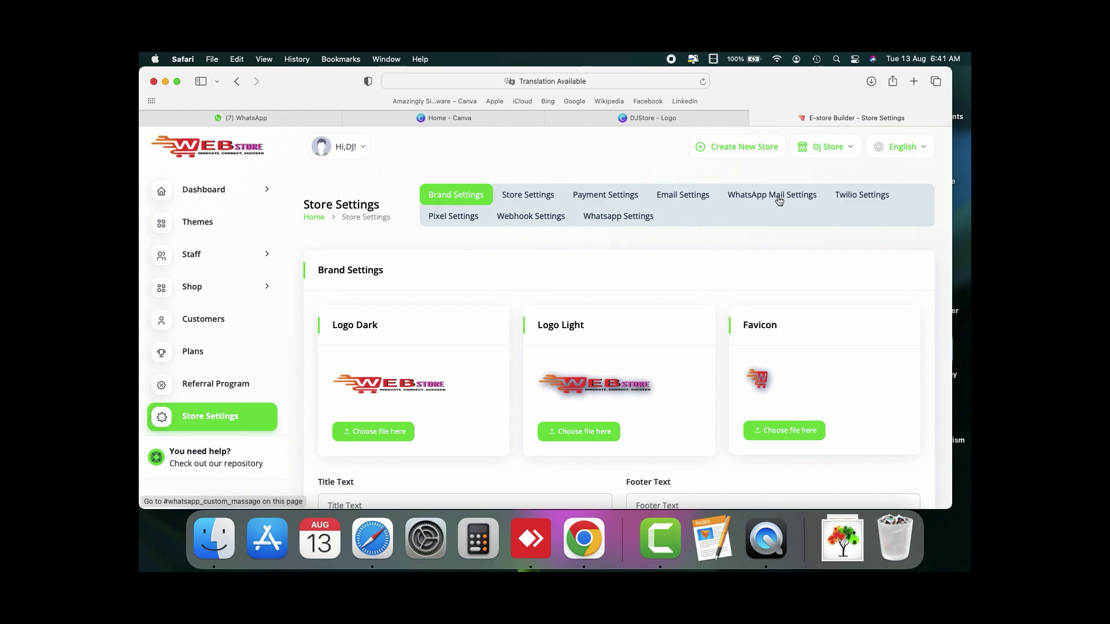
Step: Show the WhatsApp Mail Settings and look over their order and item message variables
{"action": "left_click", "coordinate": [779, 200]}
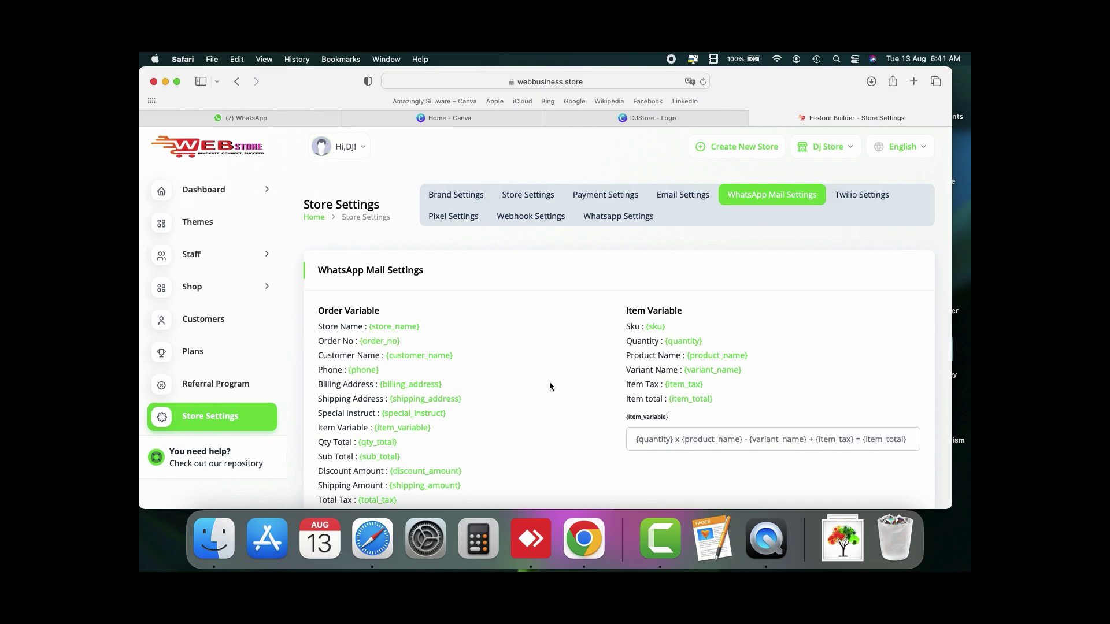
{"action": "scroll", "coordinate": [549, 386], "scroll_direction": "down", "scroll_amount": 5}
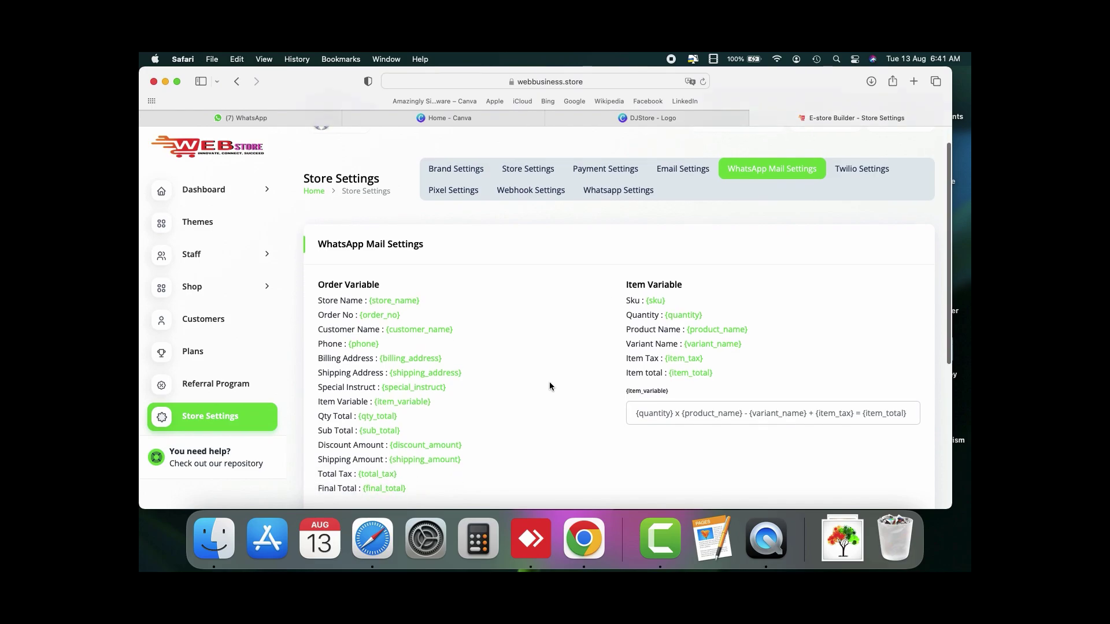
{"action": "scroll", "coordinate": [550, 383], "scroll_direction": "up", "scroll_amount": 3}
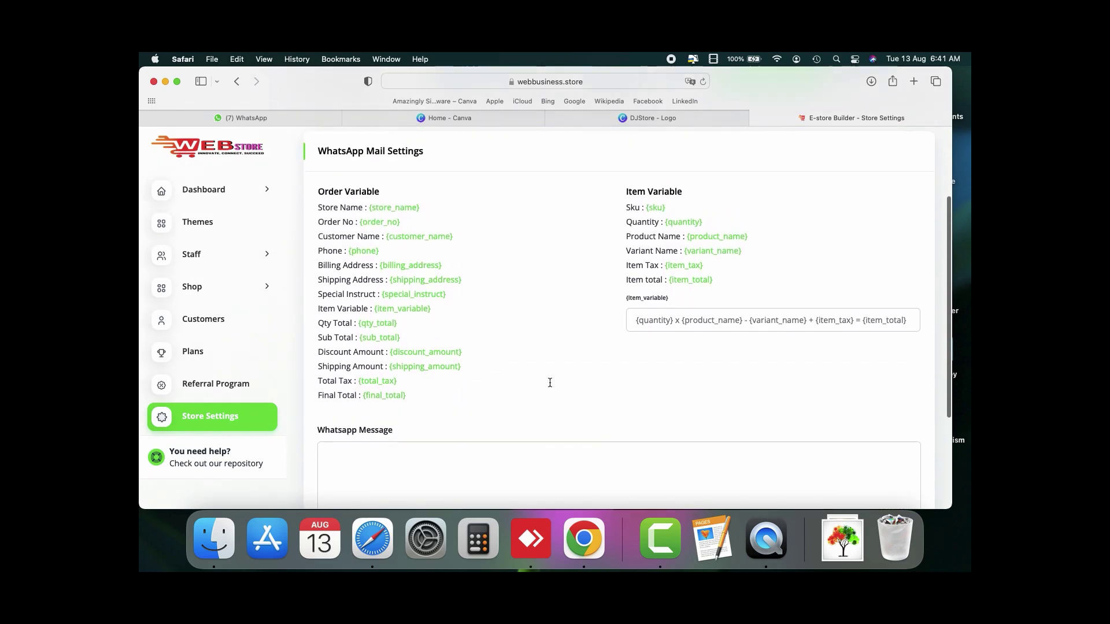
{"action": "scroll", "coordinate": [550, 382], "scroll_direction": "down", "scroll_amount": 4}
{"action": "scroll", "coordinate": [550, 383], "scroll_direction": "up", "scroll_amount": 3}
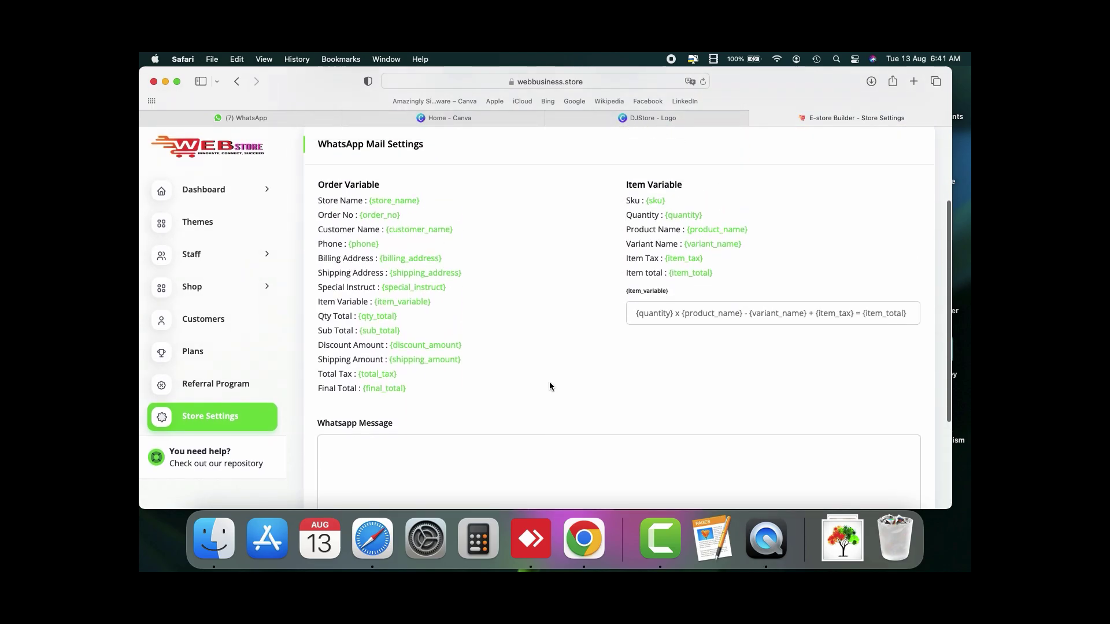
{"action": "scroll", "coordinate": [550, 386], "scroll_direction": "up", "scroll_amount": 1}
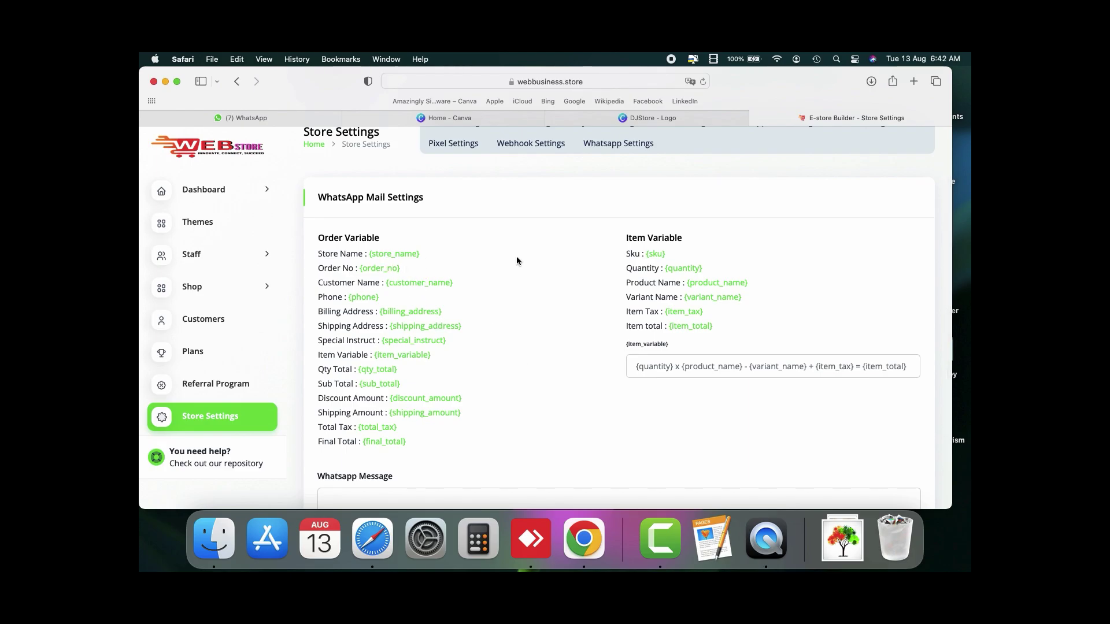
{"action": "scroll", "coordinate": [516, 260], "scroll_direction": "up", "scroll_amount": 3}
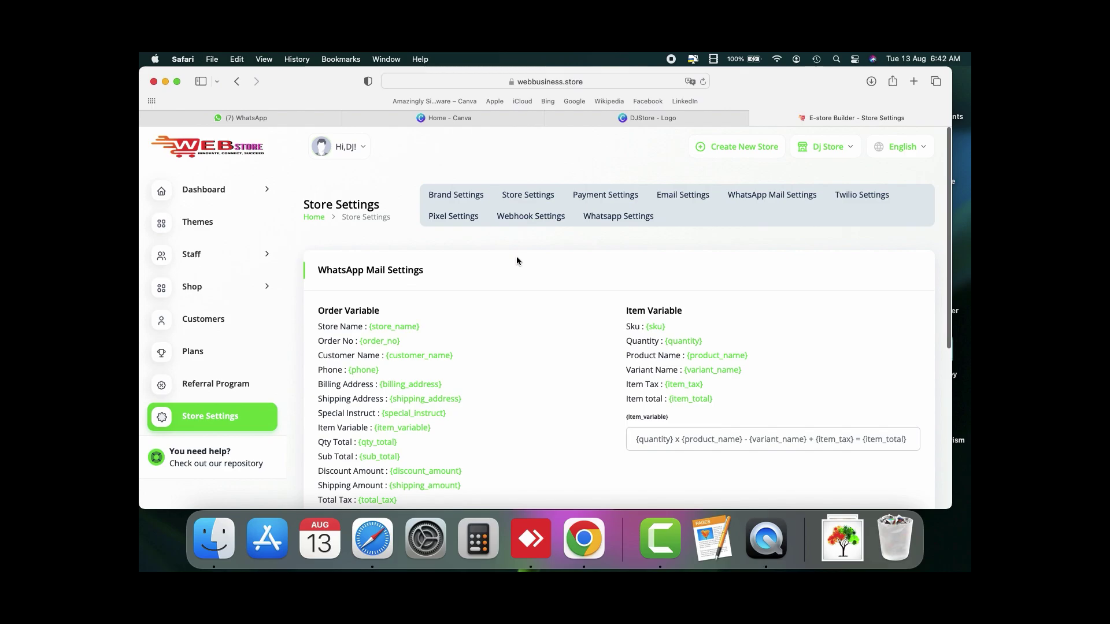
Step: Look at the new tracking pixel form and its platform list, closing it without adding one
{"action": "left_click", "coordinate": [452, 216]}
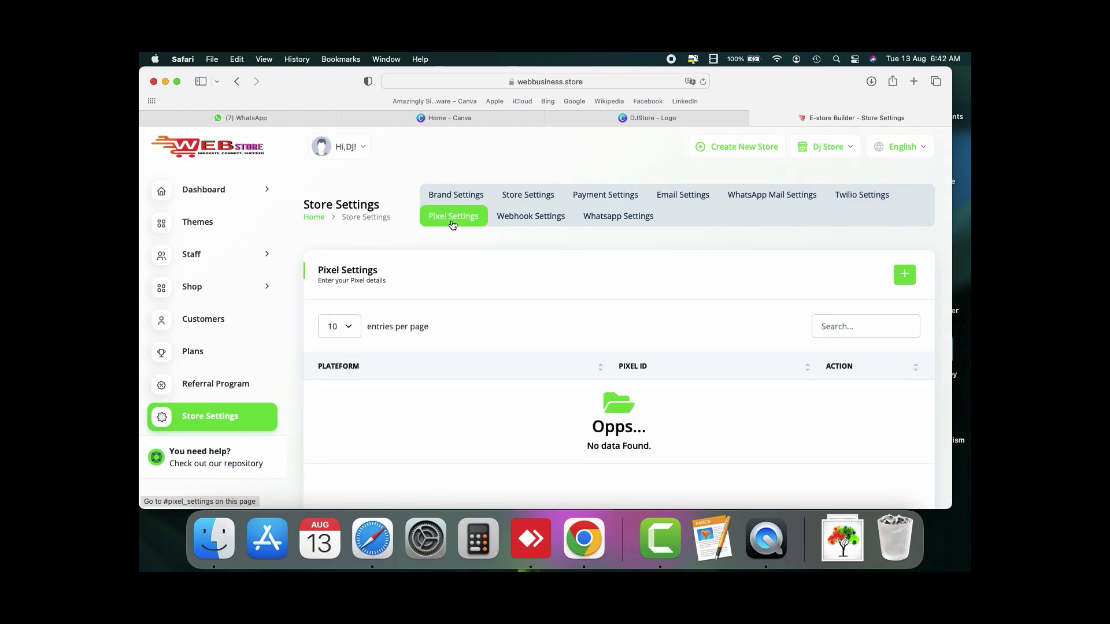
{"action": "left_click", "coordinate": [905, 275]}
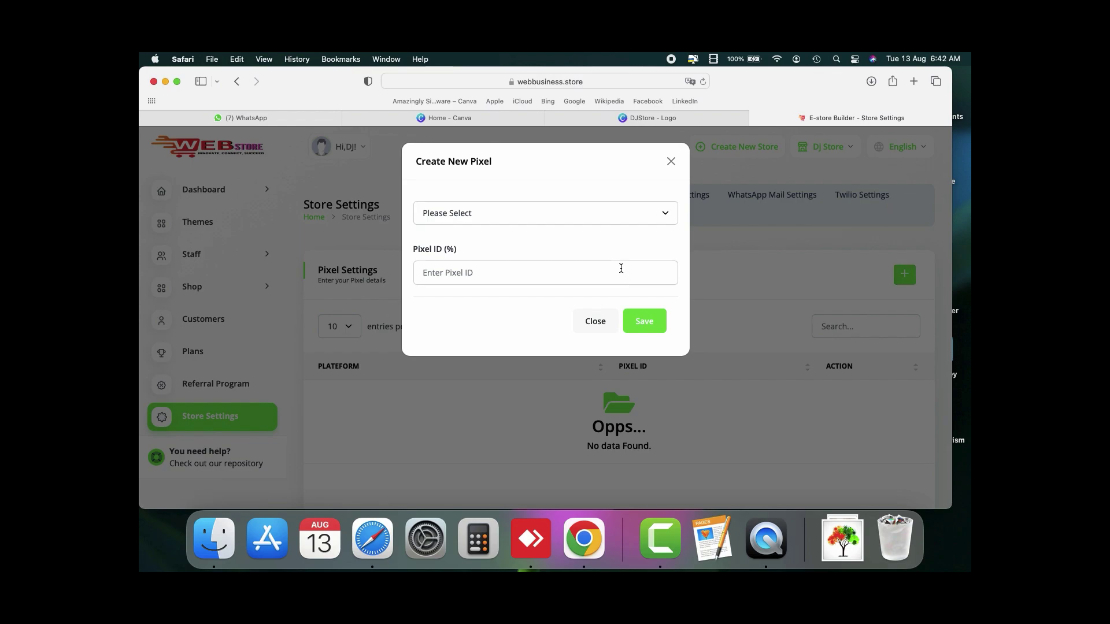
{"action": "left_click", "coordinate": [633, 215]}
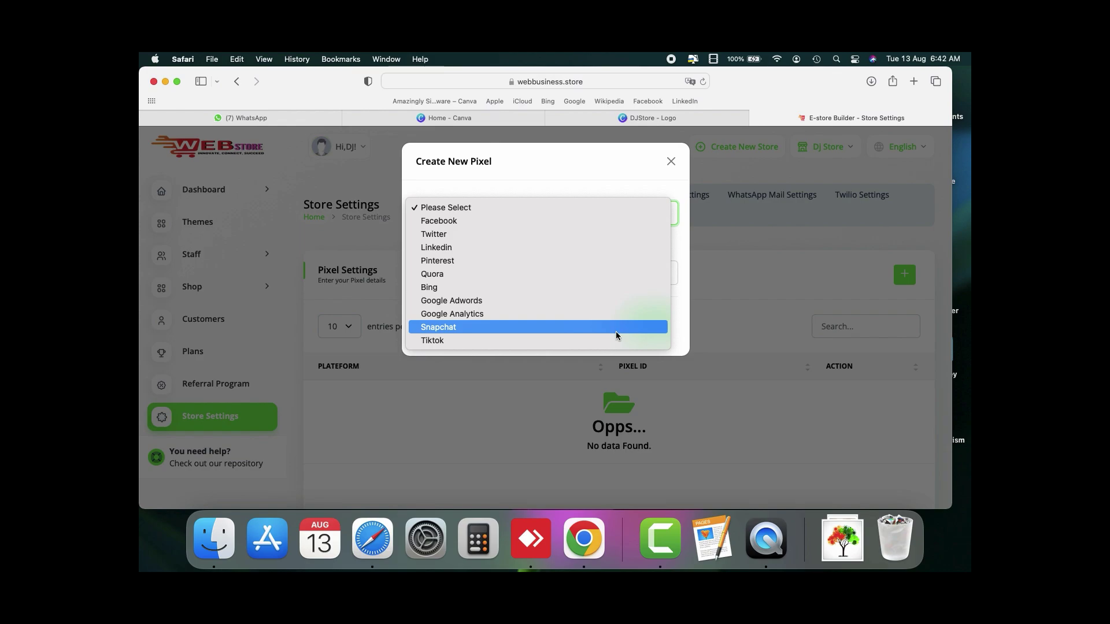
{"action": "left_click", "coordinate": [672, 163]}
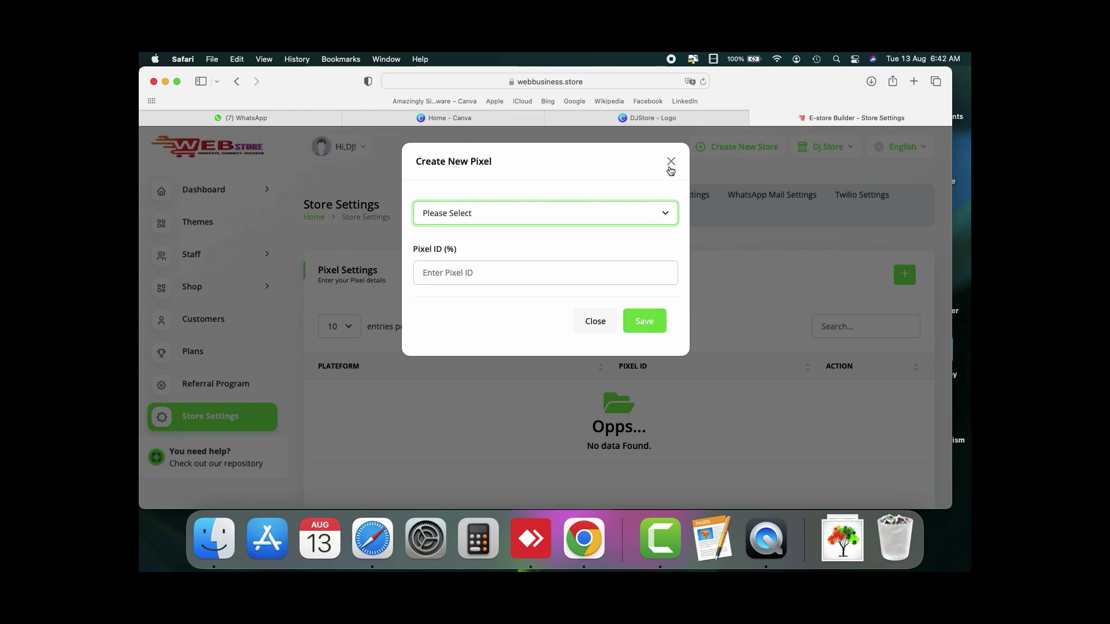
{"action": "left_click", "coordinate": [671, 162]}
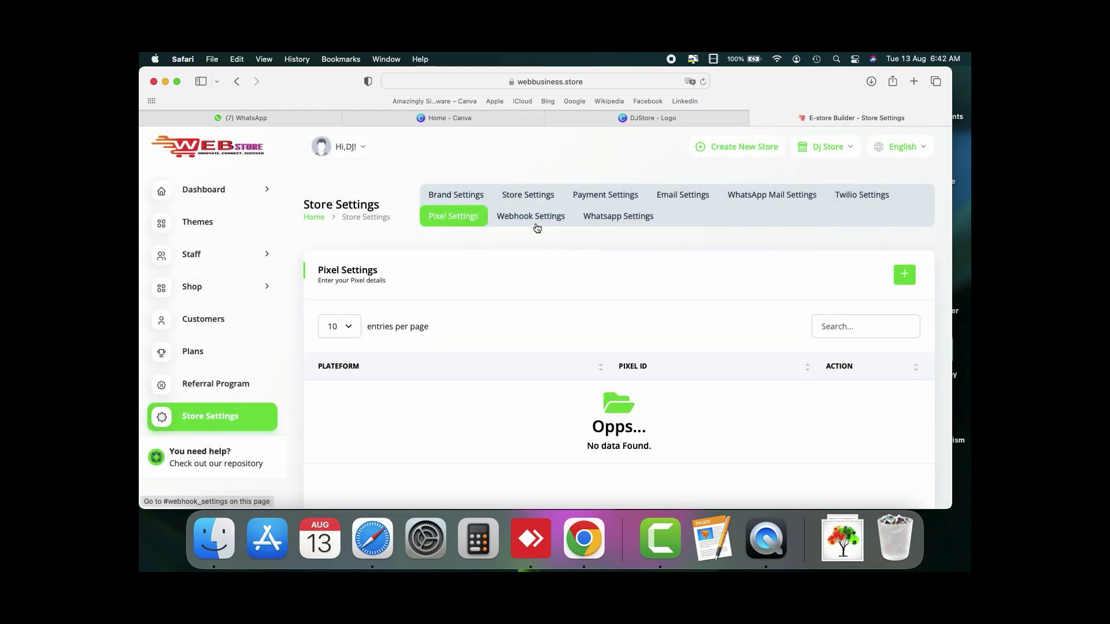
Step: Look at the new webhook form without saving, ending on the Whatsapp live support settings
{"action": "left_click", "coordinate": [513, 222]}
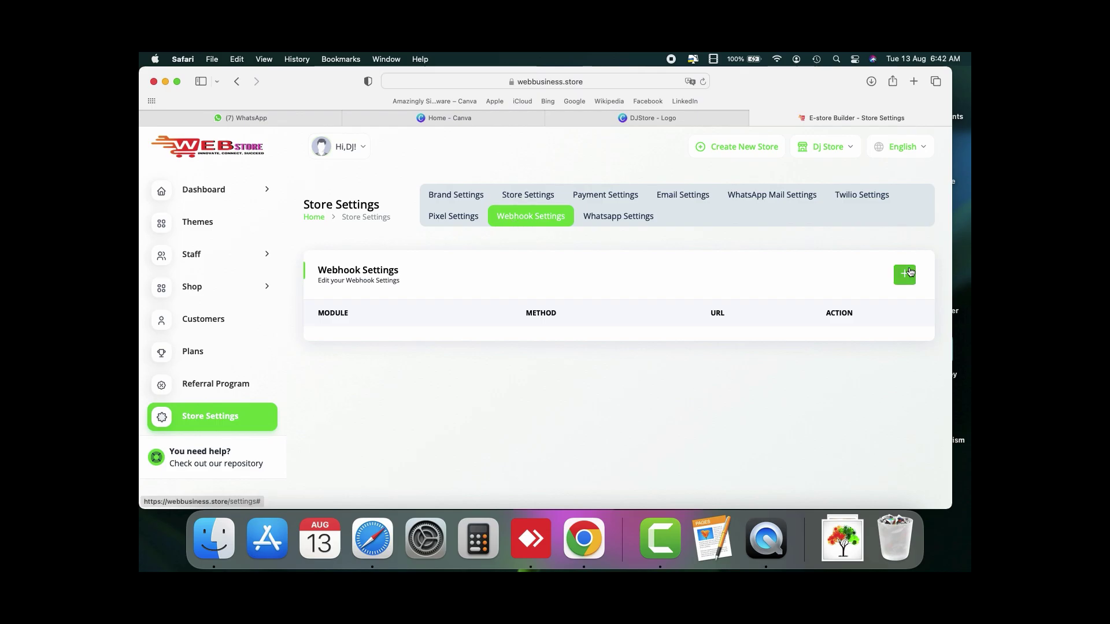
{"action": "left_click", "coordinate": [906, 274]}
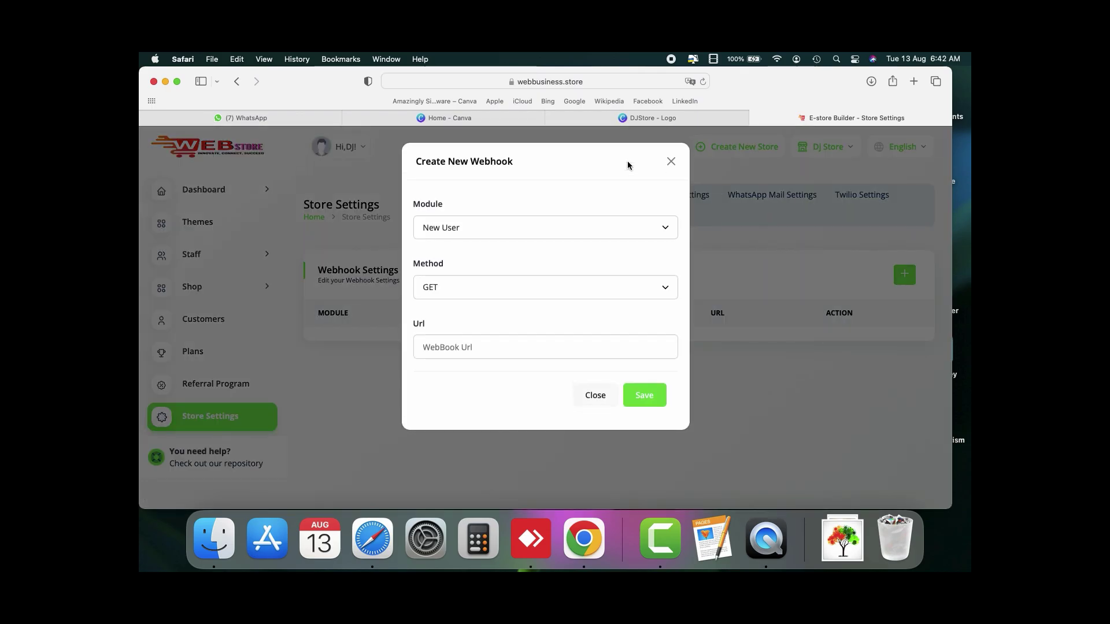
{"action": "left_click", "coordinate": [670, 165]}
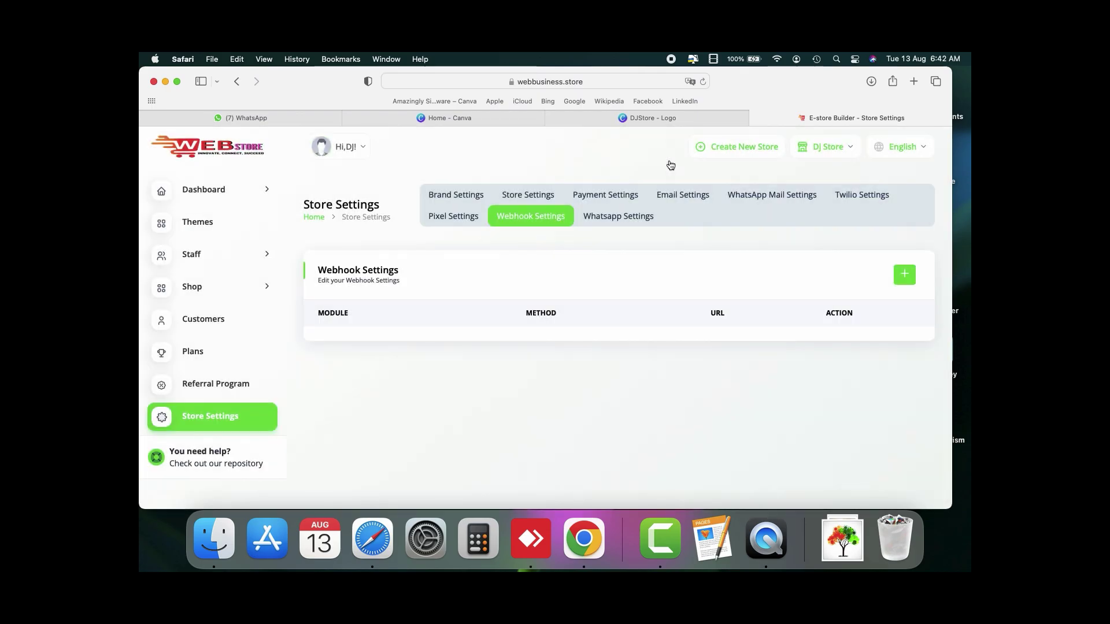
{"action": "left_click", "coordinate": [617, 223]}
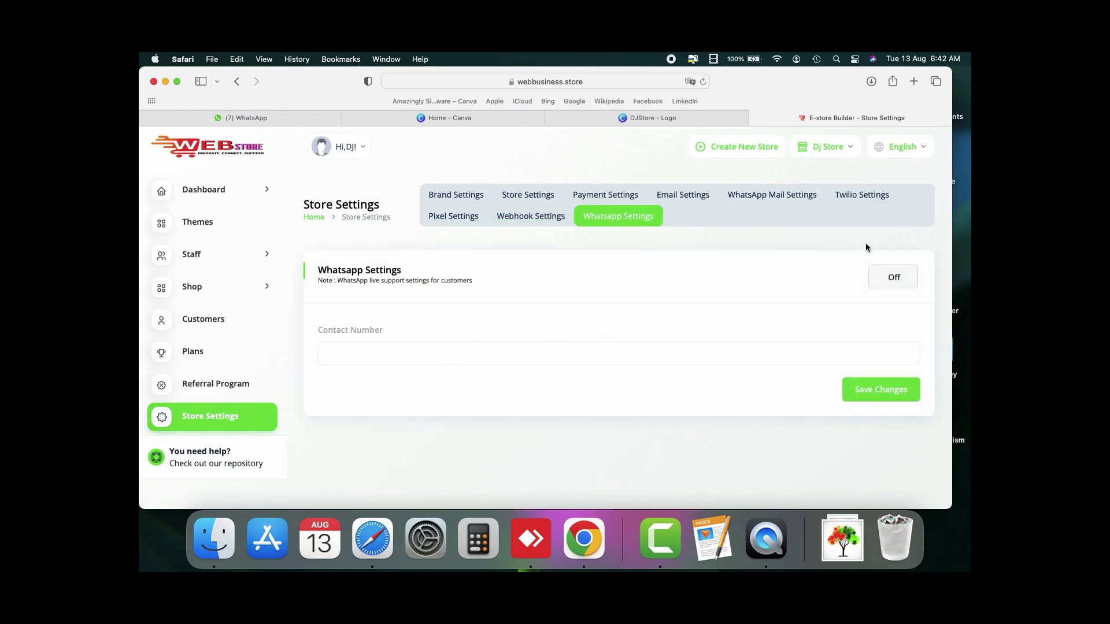
Step: Switch WhatsApp live support on, enter the store's contact phone number, and save
{"action": "left_click", "coordinate": [889, 278]}
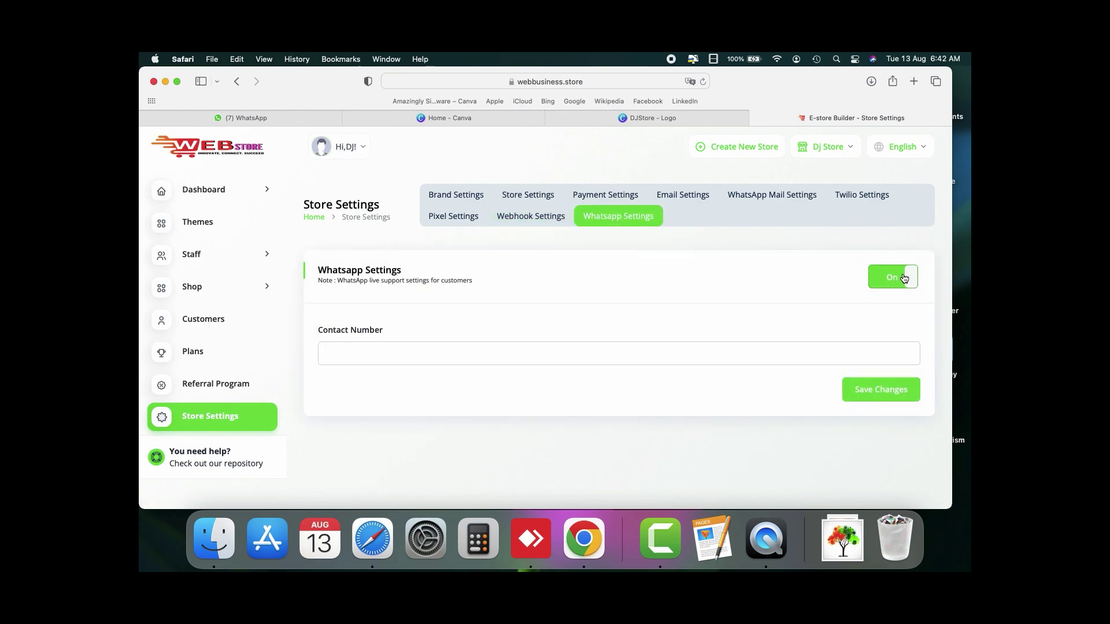
{"action": "left_click", "coordinate": [519, 350]}
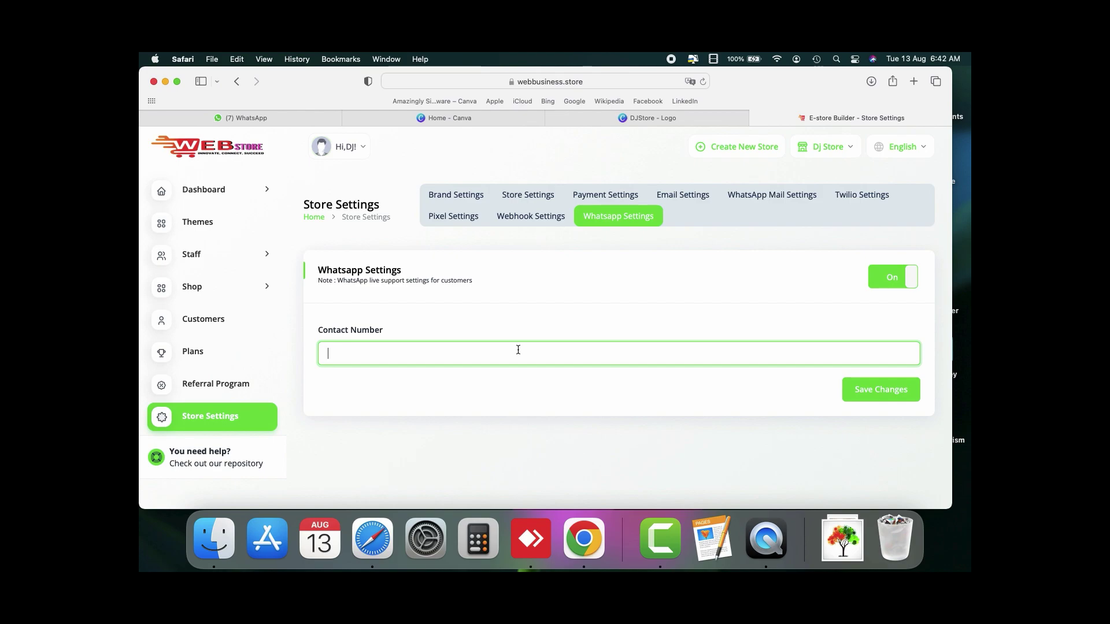
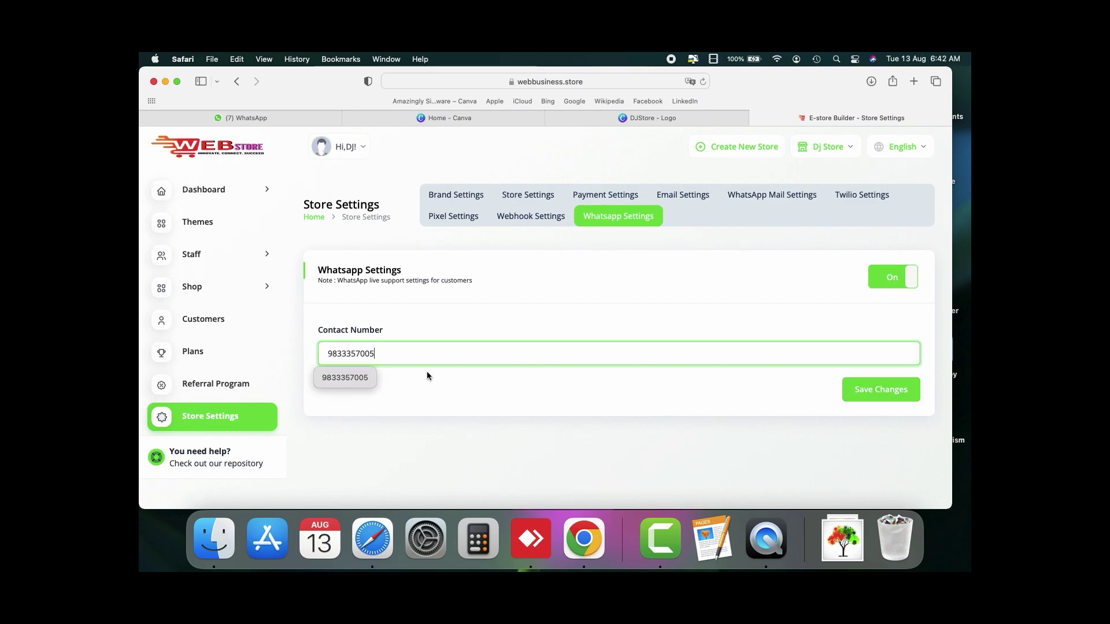
{"action": "left_click", "coordinate": [359, 377]}
{"action": "left_click", "coordinate": [859, 398]}
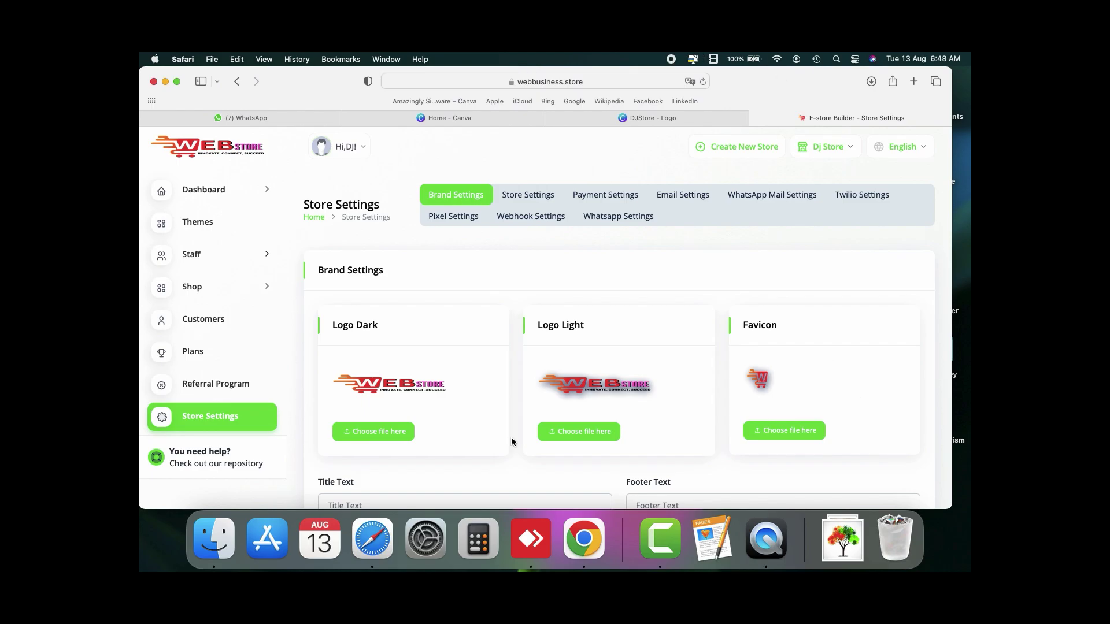
{"action": "scroll", "coordinate": [511, 437], "scroll_direction": "down", "scroll_amount": 10}
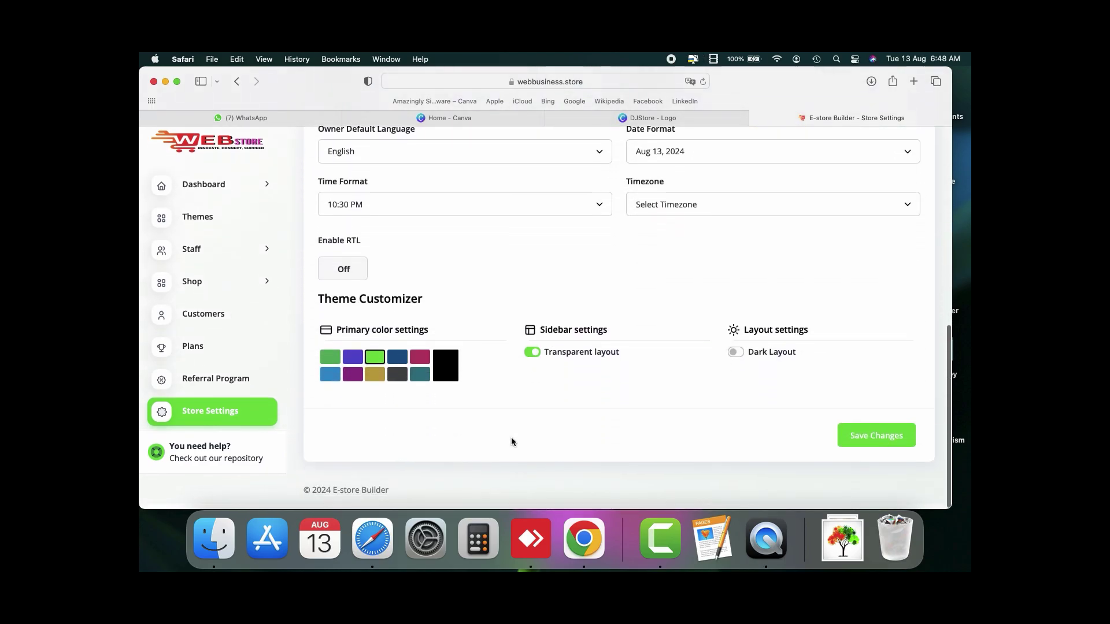
{"action": "scroll", "coordinate": [511, 441], "scroll_direction": "up", "scroll_amount": 15}
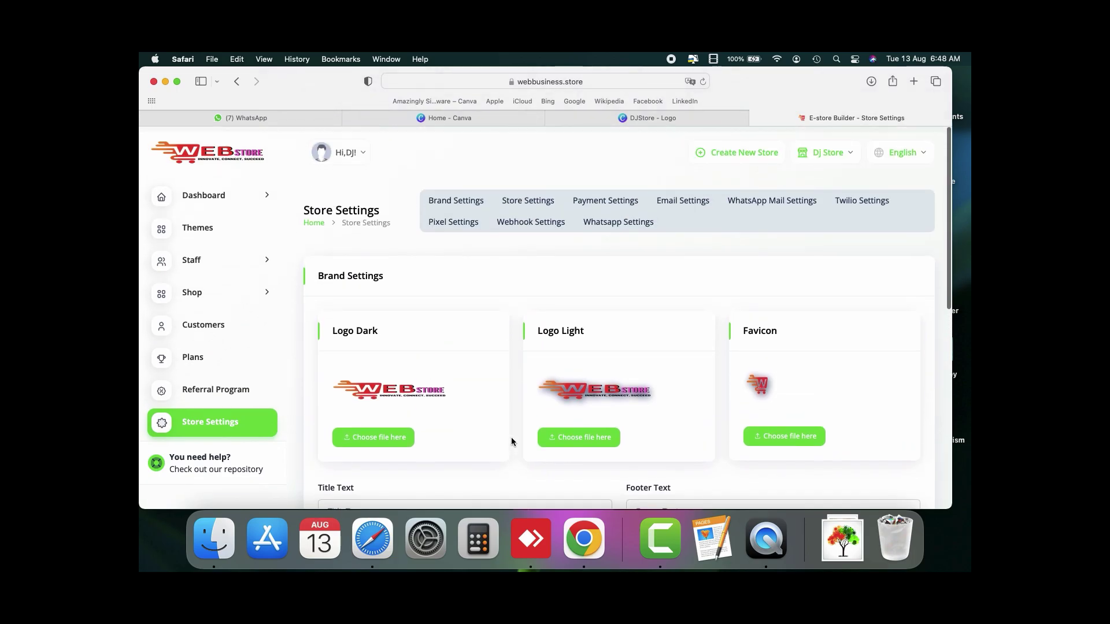
Step: Browse the theme cards on the Themes page and save the Dj Store theme settings
{"action": "left_click", "coordinate": [237, 228]}
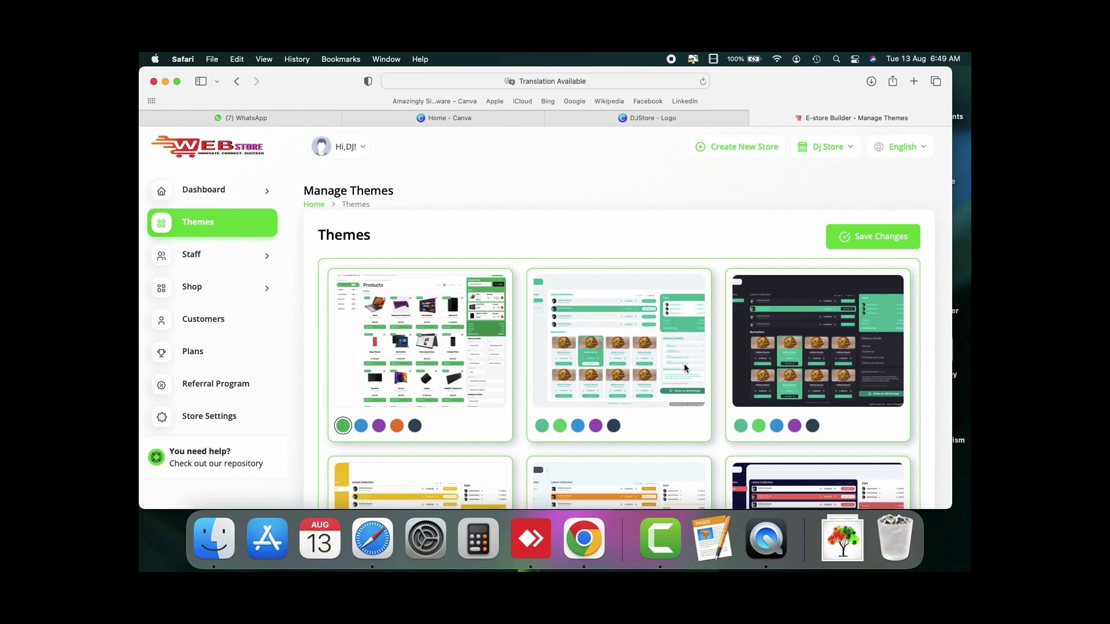
{"action": "scroll", "coordinate": [685, 368], "scroll_direction": "down", "scroll_amount": 3}
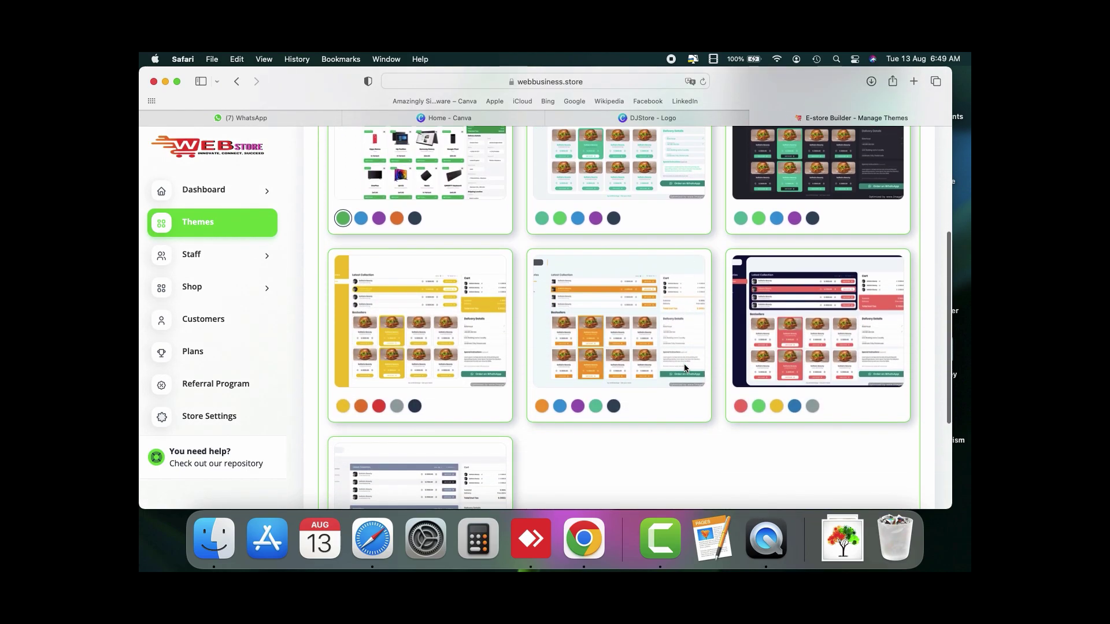
{"action": "scroll", "coordinate": [685, 363], "scroll_direction": "up", "scroll_amount": 2}
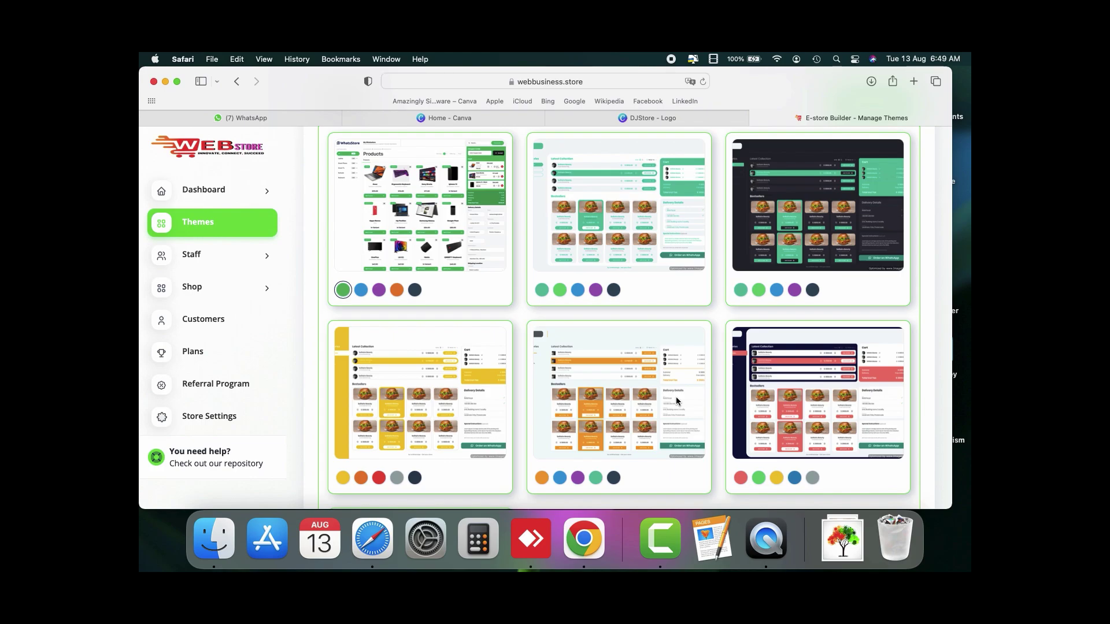
{"action": "scroll", "coordinate": [677, 399], "scroll_direction": "down", "scroll_amount": 4}
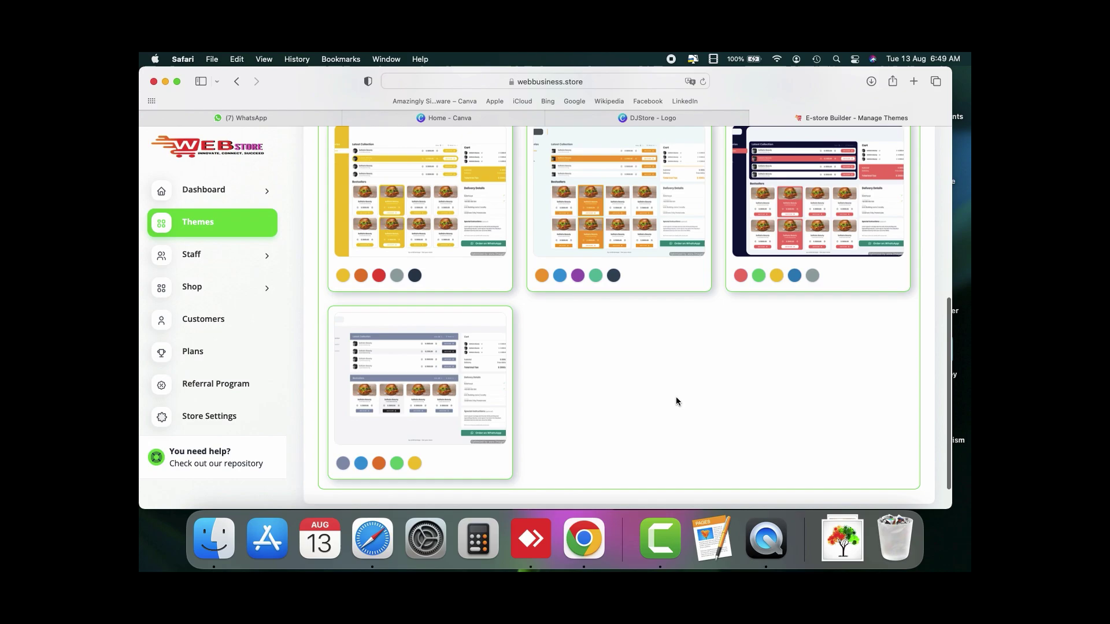
{"action": "scroll", "coordinate": [676, 401], "scroll_direction": "up", "scroll_amount": 3}
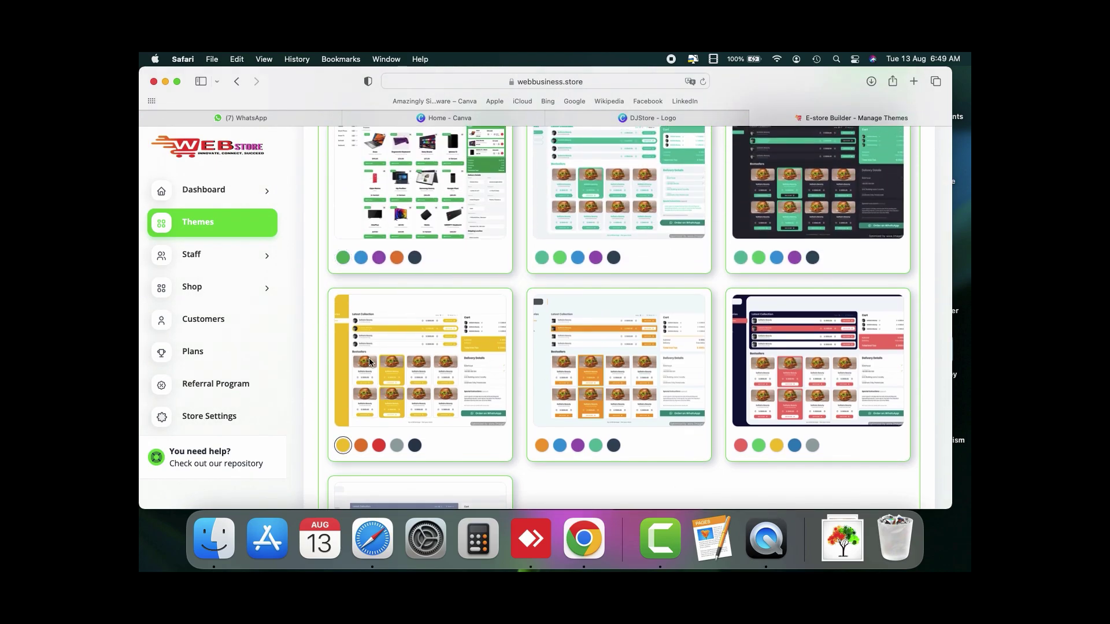
{"action": "scroll", "coordinate": [627, 382], "scroll_direction": "up", "scroll_amount": 3}
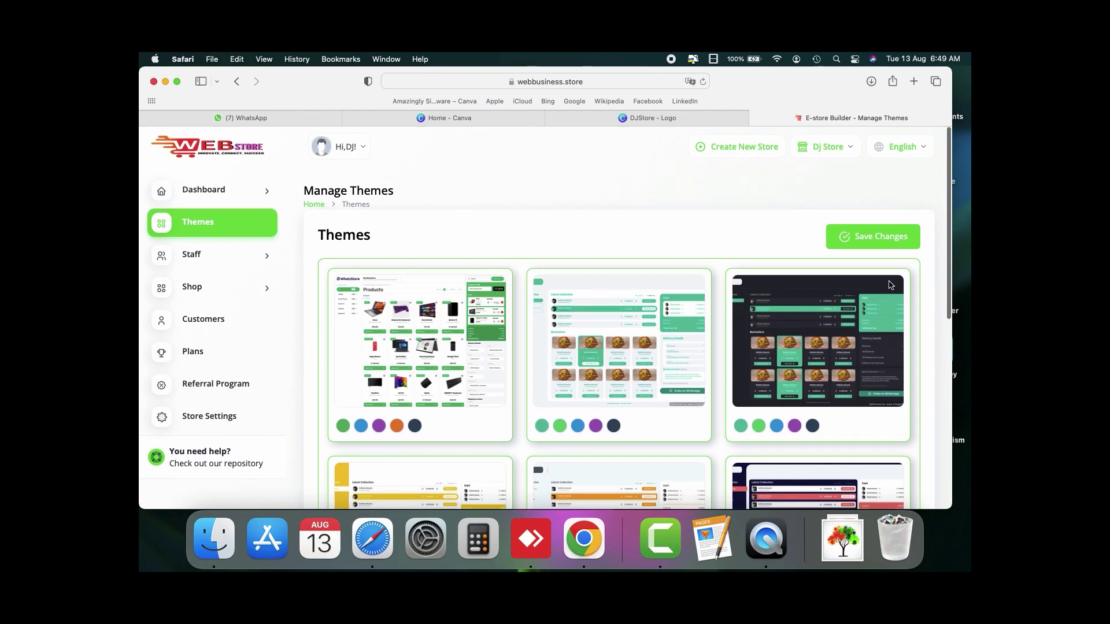
{"action": "left_click", "coordinate": [887, 238]}
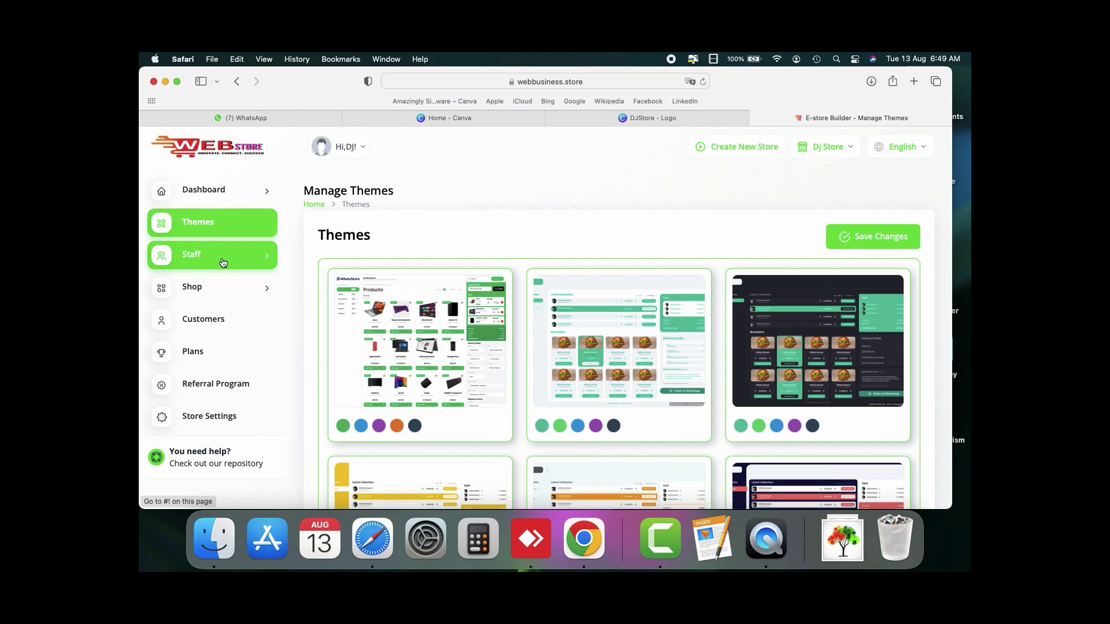
Step: Open the empty Product Category list under Staff > Shop, then minimize the browser
{"action": "left_click", "coordinate": [223, 262]}
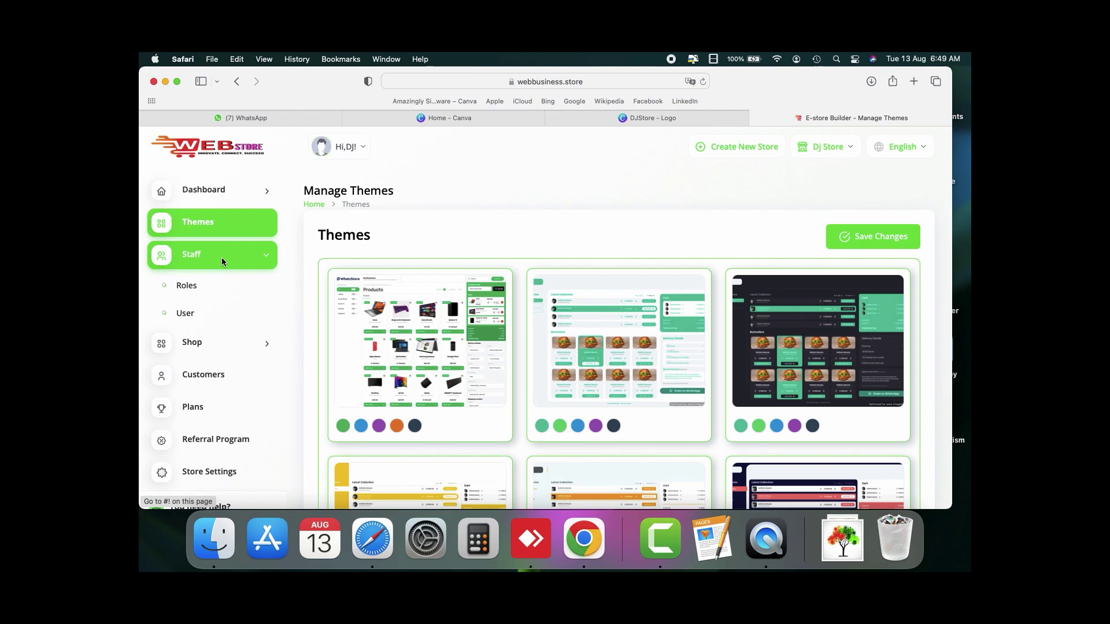
{"action": "left_click", "coordinate": [229, 341]}
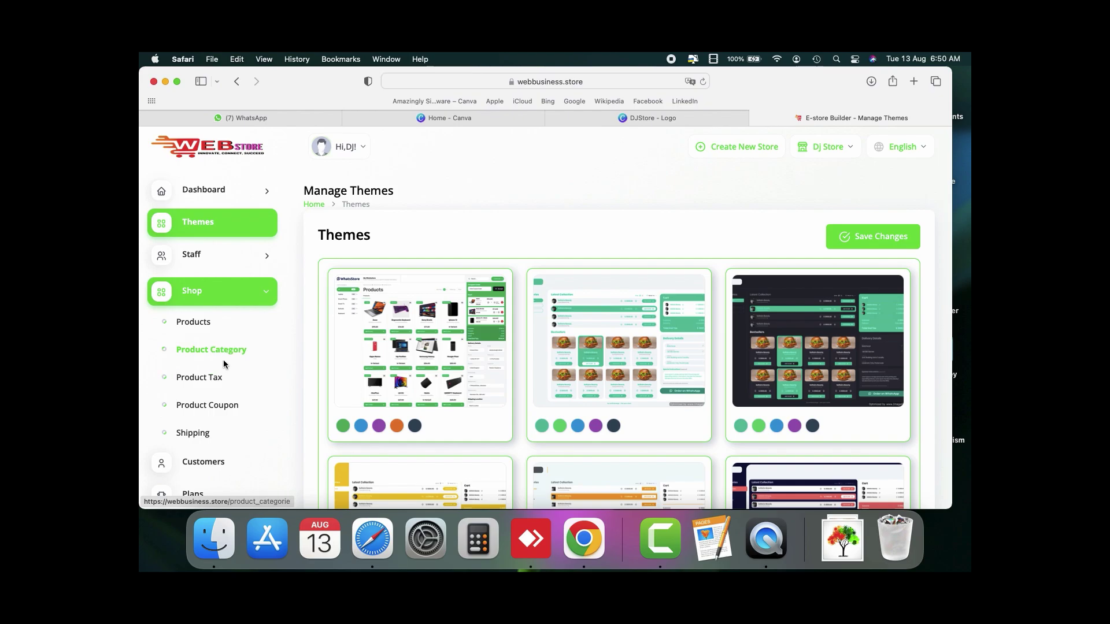
{"action": "left_click", "coordinate": [224, 358]}
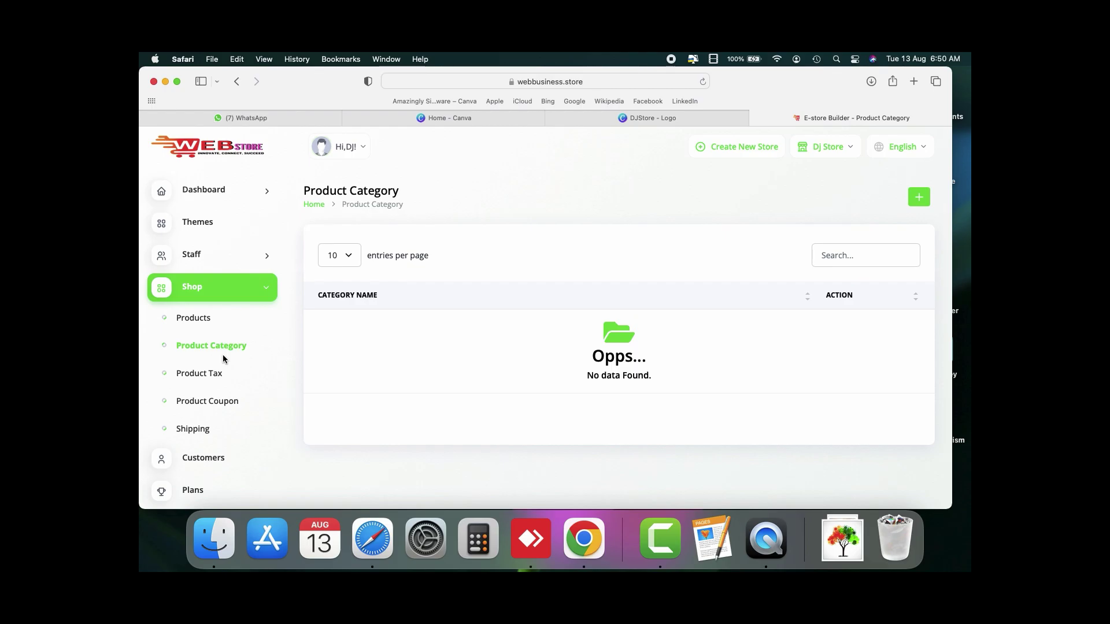
{"action": "left_click", "coordinate": [165, 81]}
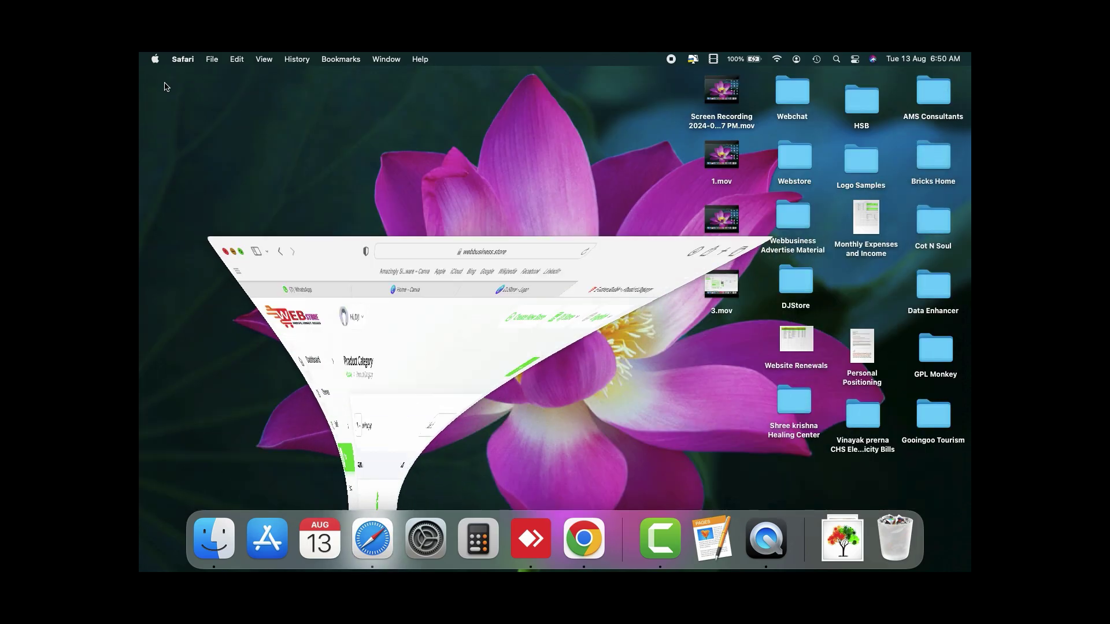
Step: Copy Necklace, Ring, Earring and Bangles from the DJ Store Categories document, then close it
{"action": "left_click", "coordinate": [794, 284]}
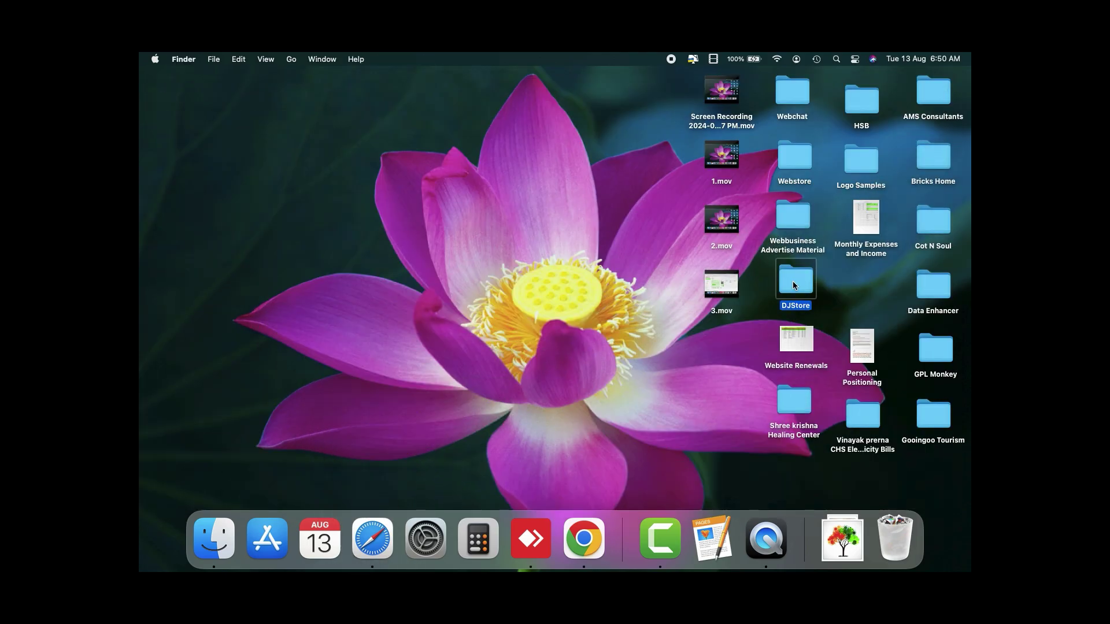
{"action": "double_click", "coordinate": [794, 285]}
{"action": "left_click", "coordinate": [579, 184]}
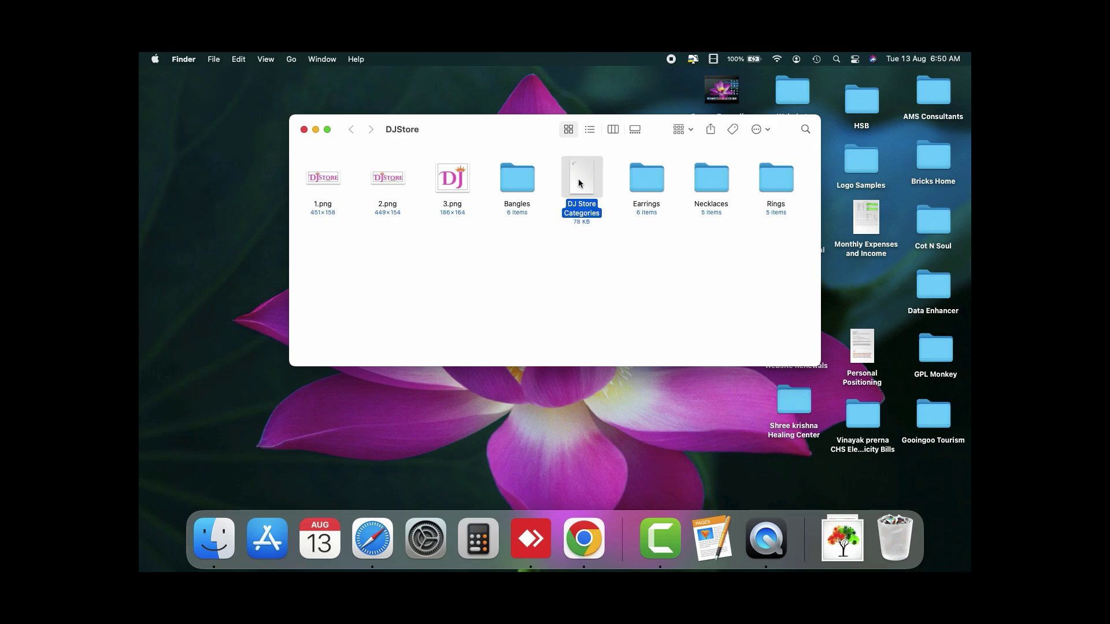
{"action": "double_click", "coordinate": [579, 184]}
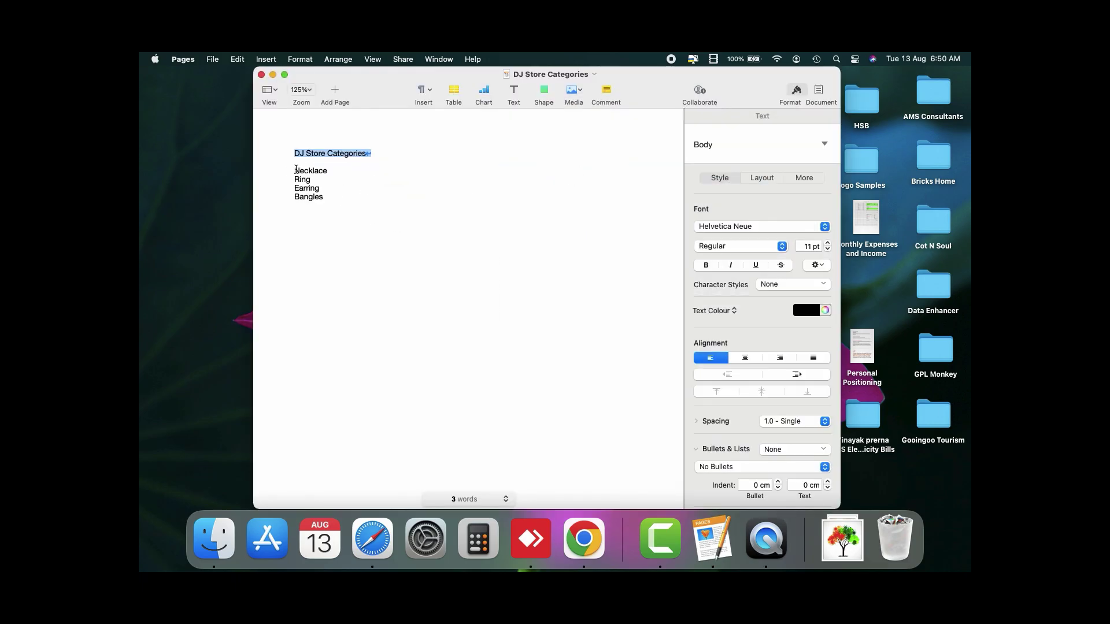
{"action": "left_click_drag", "start_coordinate": [296, 169], "coordinate": [352, 206]}
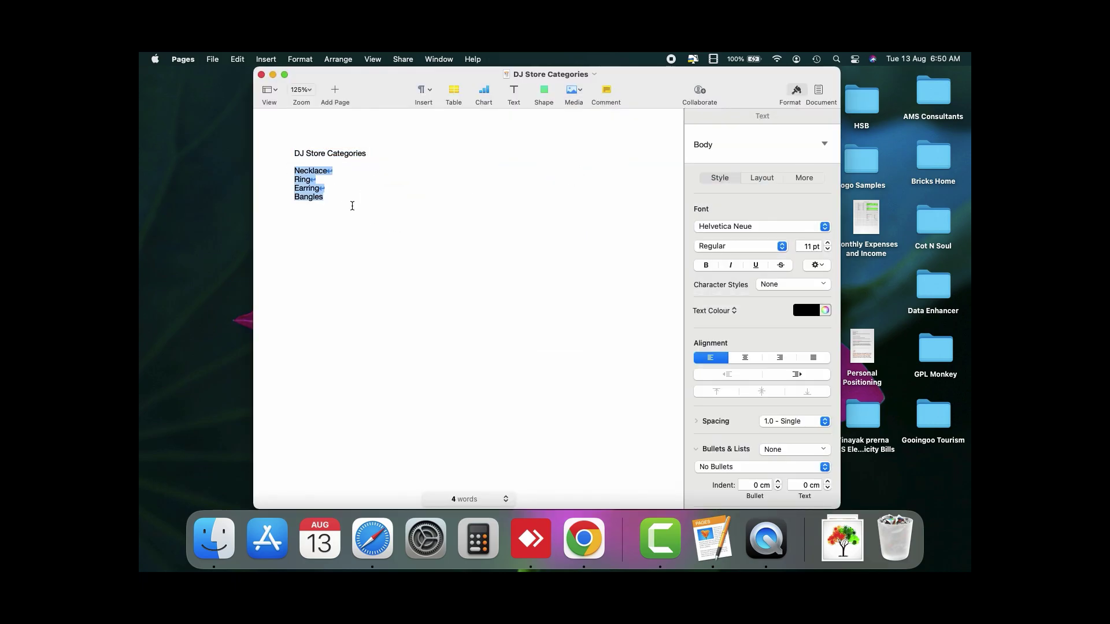
{"action": "left_click", "coordinate": [261, 74]}
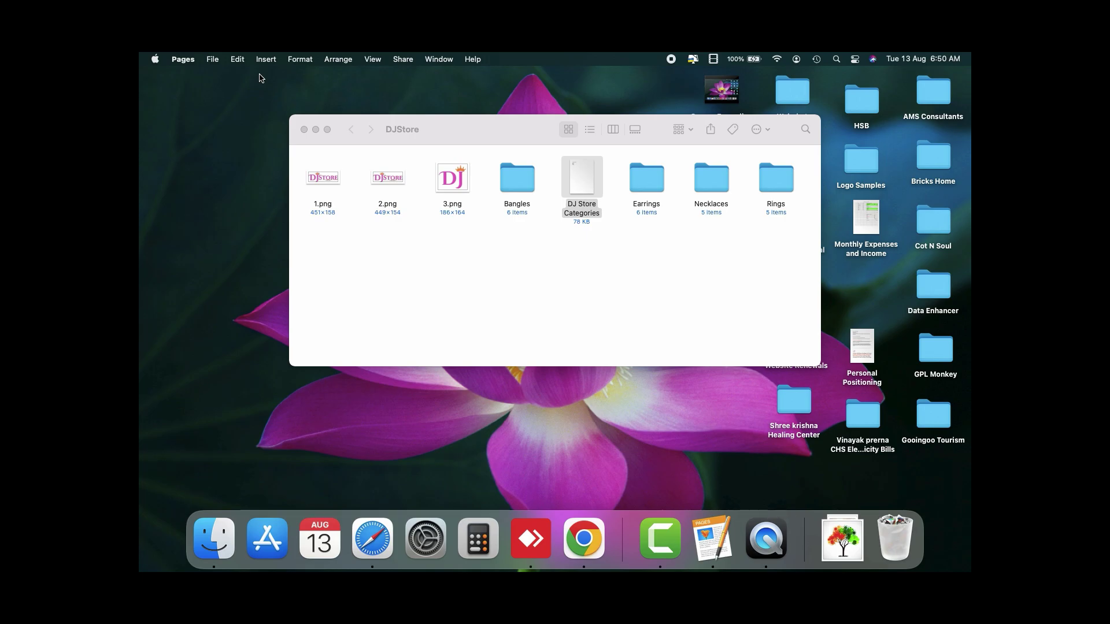
Step: Create a Necklace product category by pasting the names and trimming to Necklace
{"action": "left_click", "coordinate": [304, 129]}
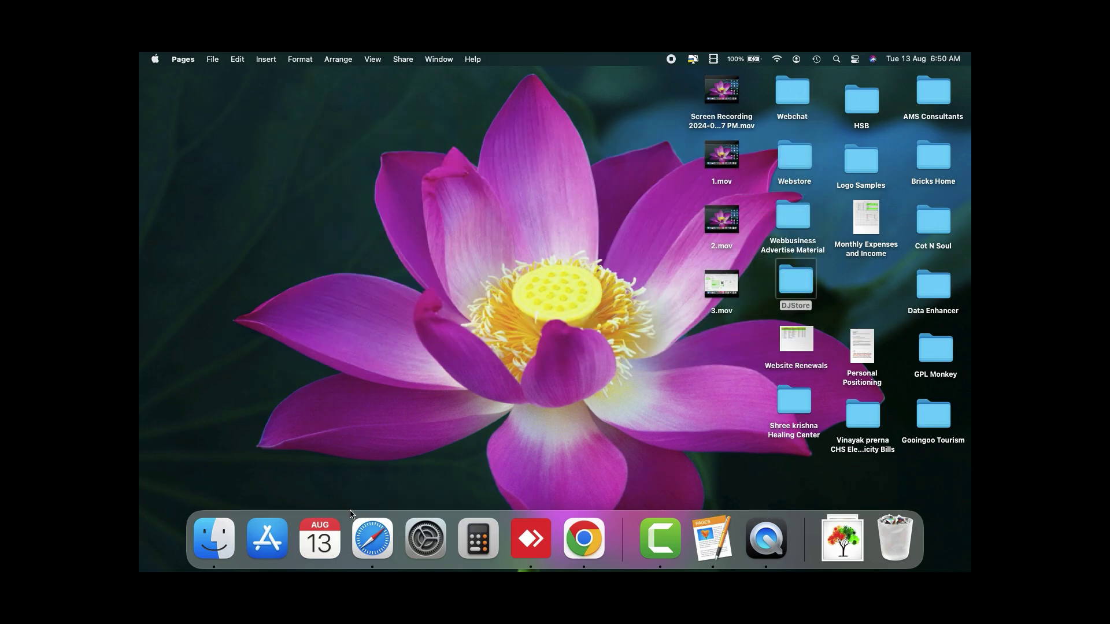
{"action": "left_click", "coordinate": [372, 538]}
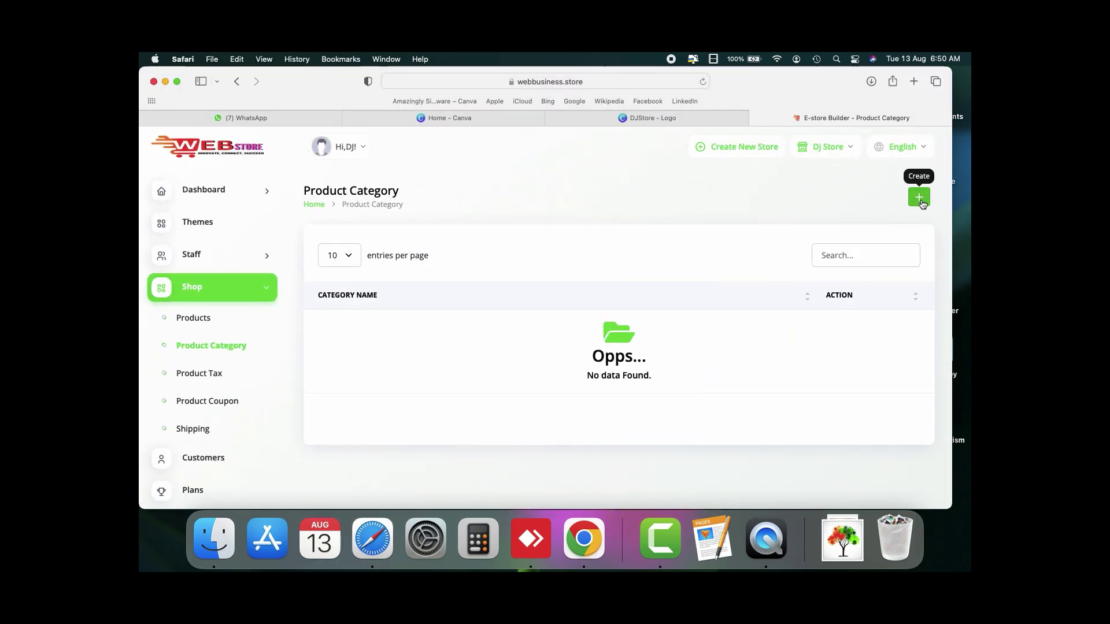
{"action": "left_click", "coordinate": [921, 198]}
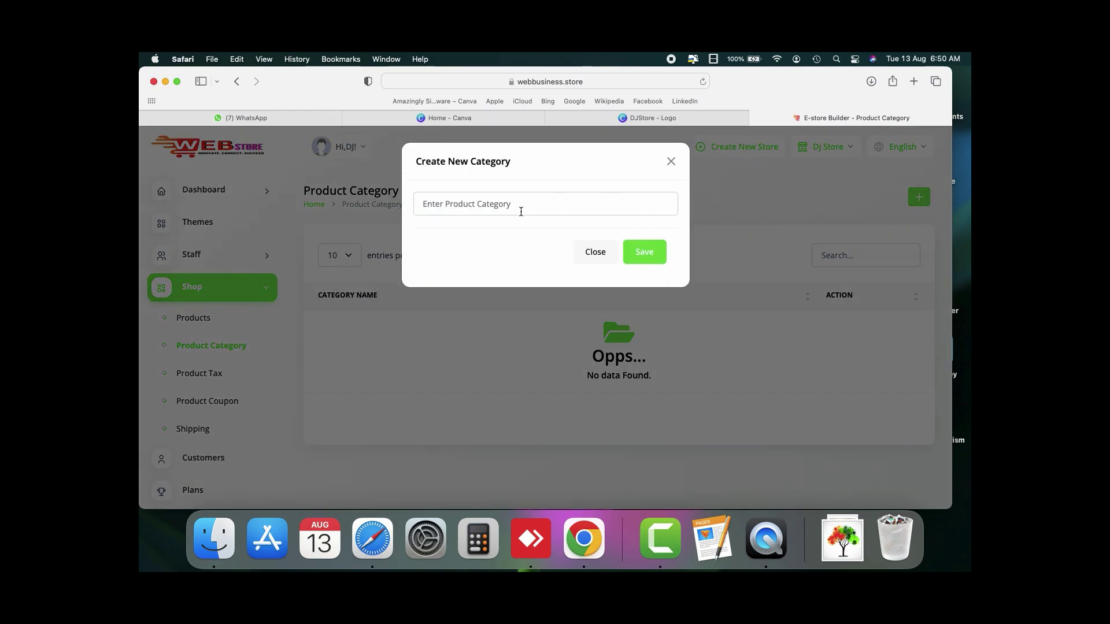
{"action": "left_click", "coordinate": [521, 208]}
{"action": "type", "text": "NecklaceRingEarringBangles"}
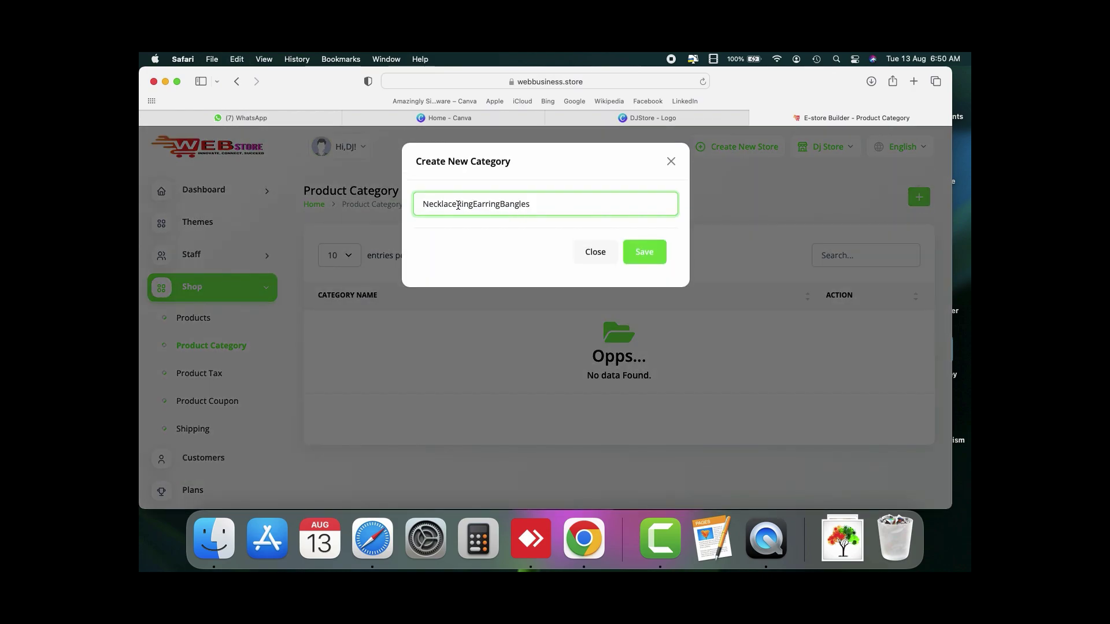
{"action": "left_click_drag", "start_coordinate": [458, 205], "coordinate": [531, 205]}
{"action": "key", "text": "BackSpace"}
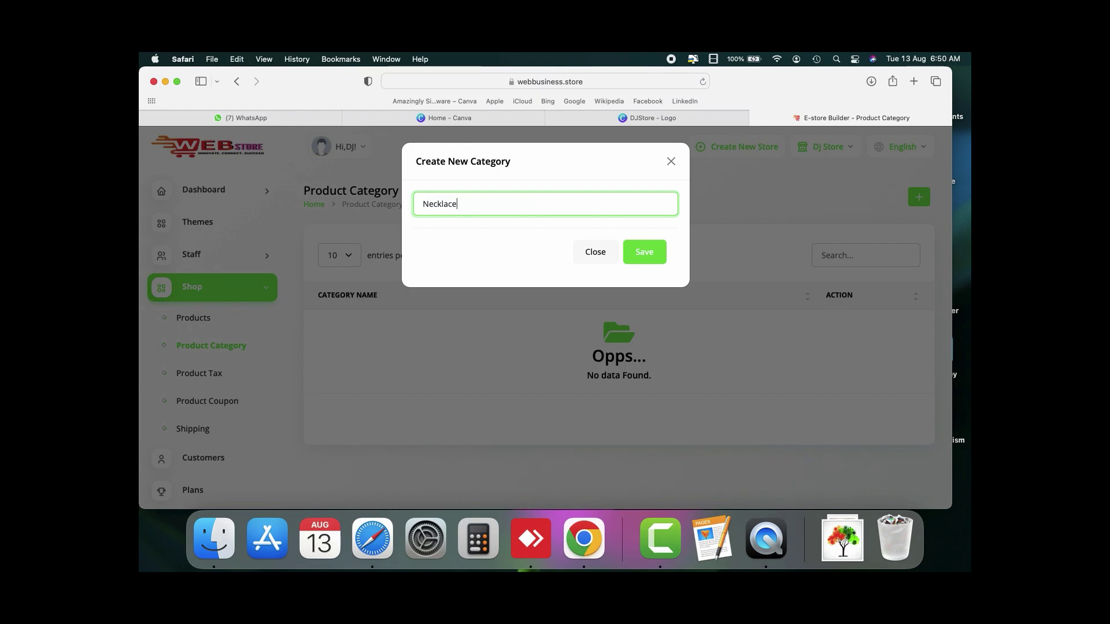
{"action": "left_click", "coordinate": [637, 251]}
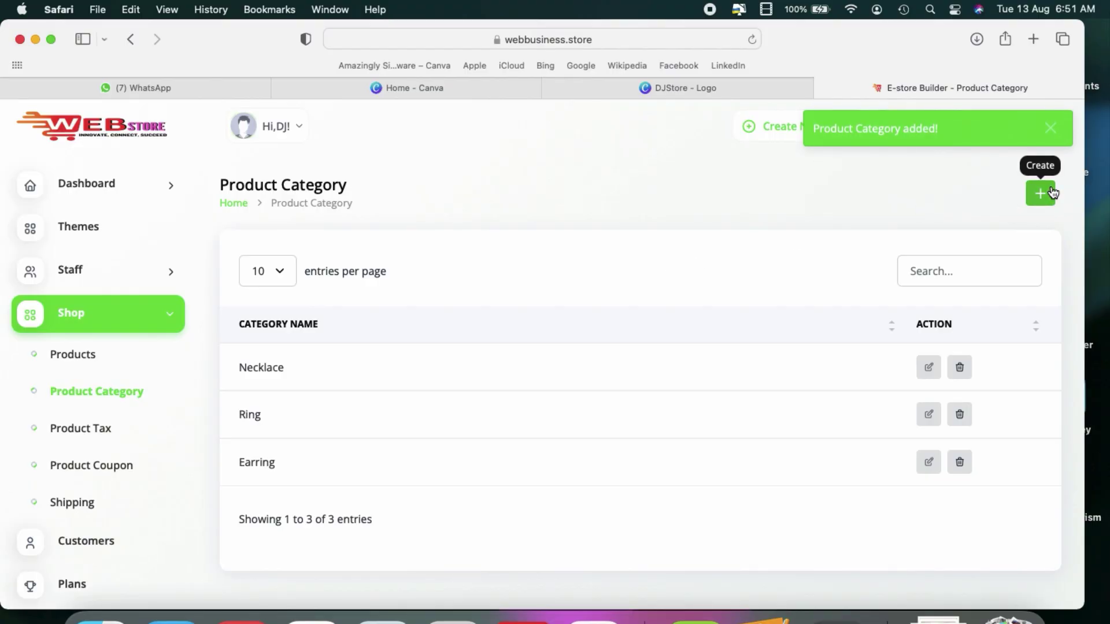
Step: Create a Bangles product category
{"action": "left_click", "coordinate": [1052, 193]}
{"action": "left_click", "coordinate": [485, 193]}
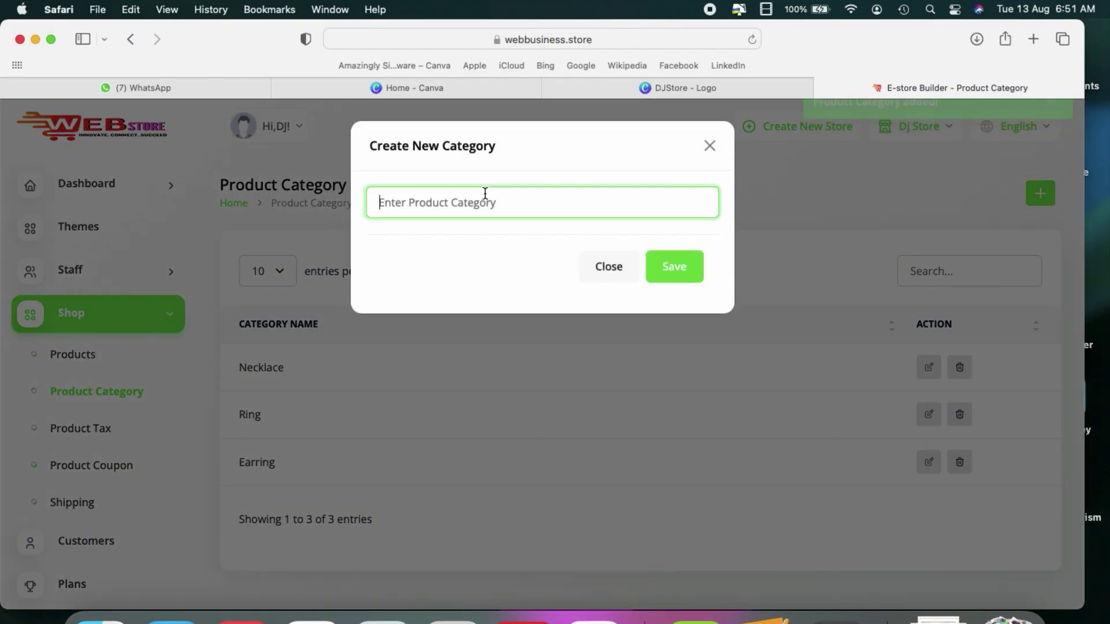
{"action": "type", "text": "Bangles"}
{"action": "left_click", "coordinate": [684, 267]}
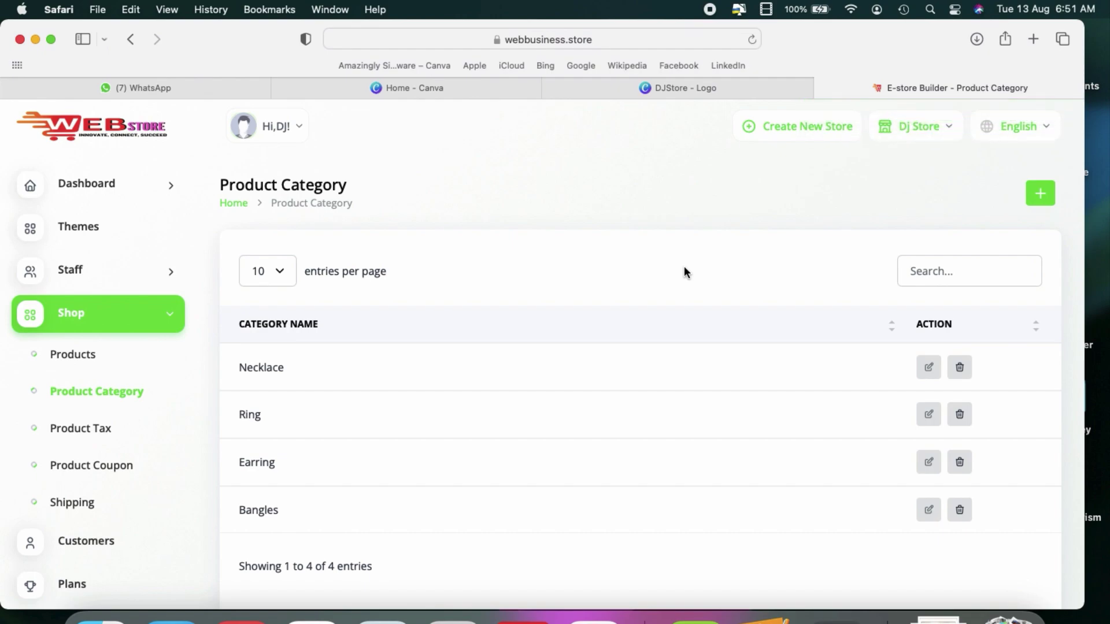
Step: Start a new product named Bangle 1 in Bangles, with description Bangle 1
{"action": "left_click", "coordinate": [91, 354]}
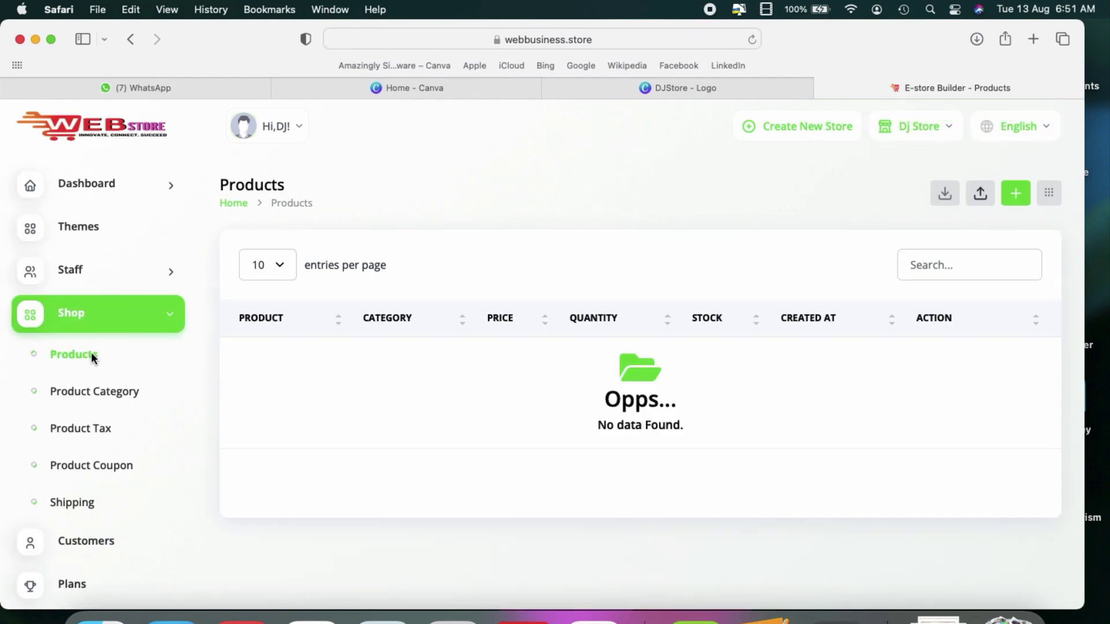
{"action": "left_click", "coordinate": [1015, 195]}
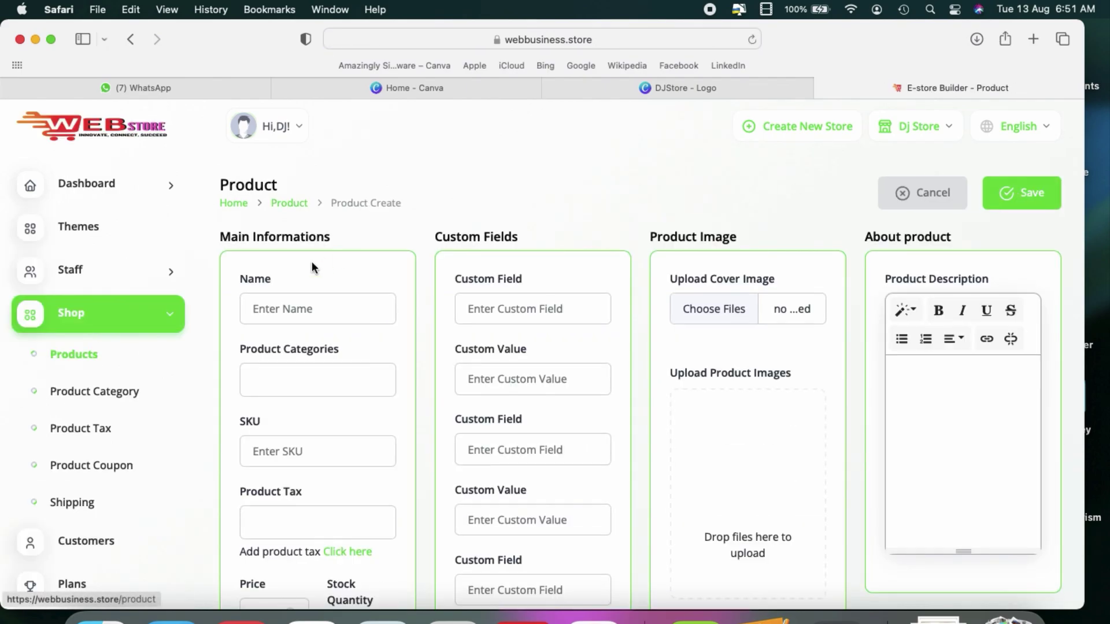
{"action": "left_click", "coordinate": [295, 314]}
{"action": "left_click", "coordinate": [287, 368]}
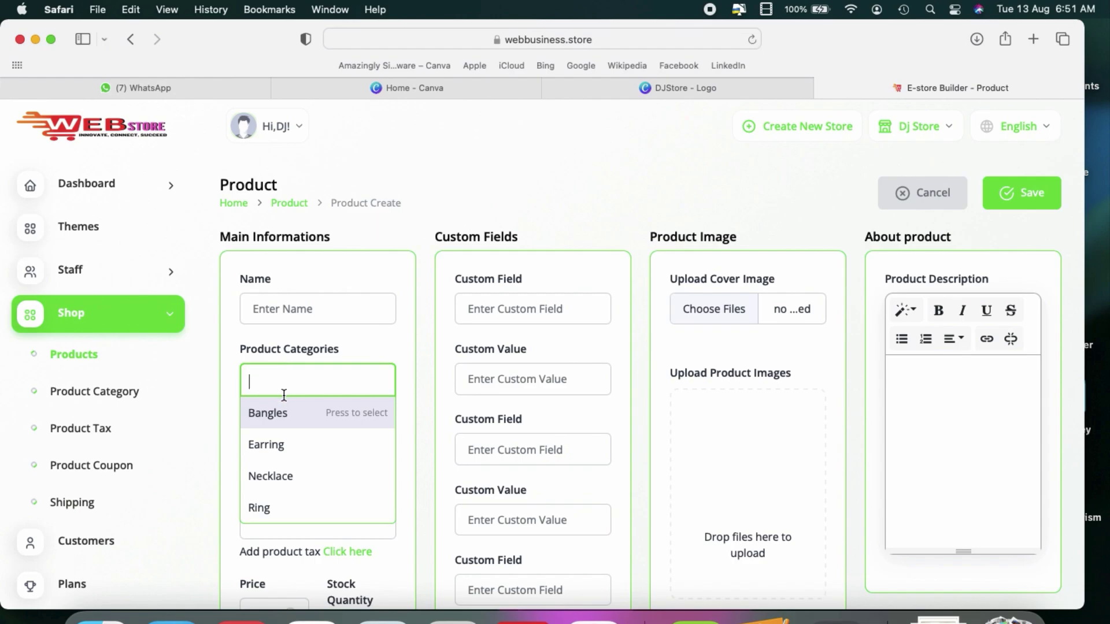
{"action": "left_click", "coordinate": [283, 415]}
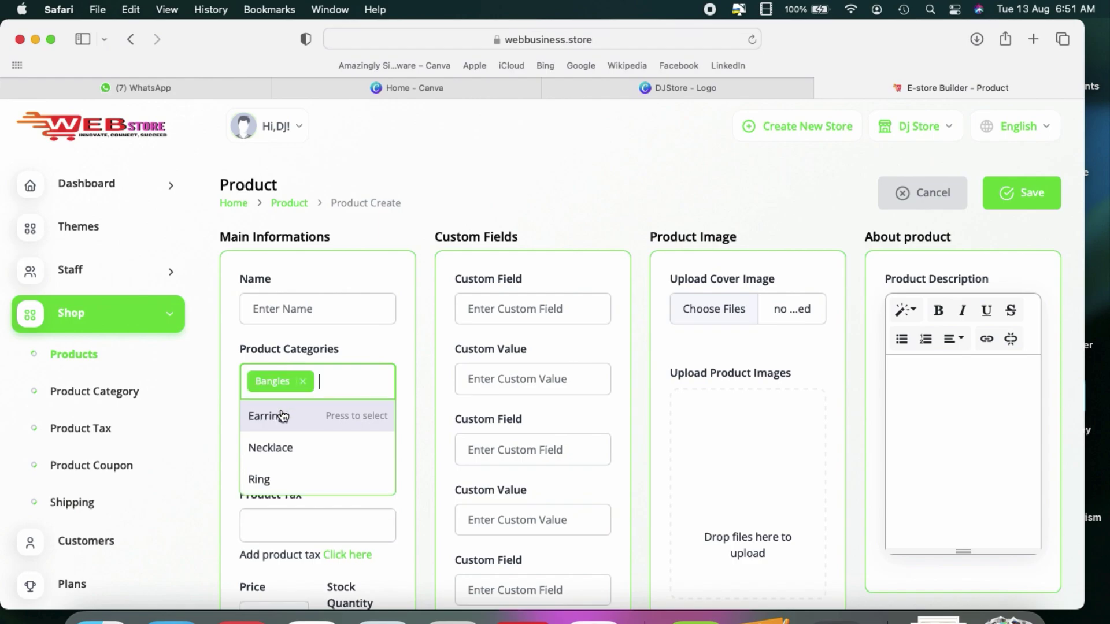
{"action": "left_click", "coordinate": [286, 304]}
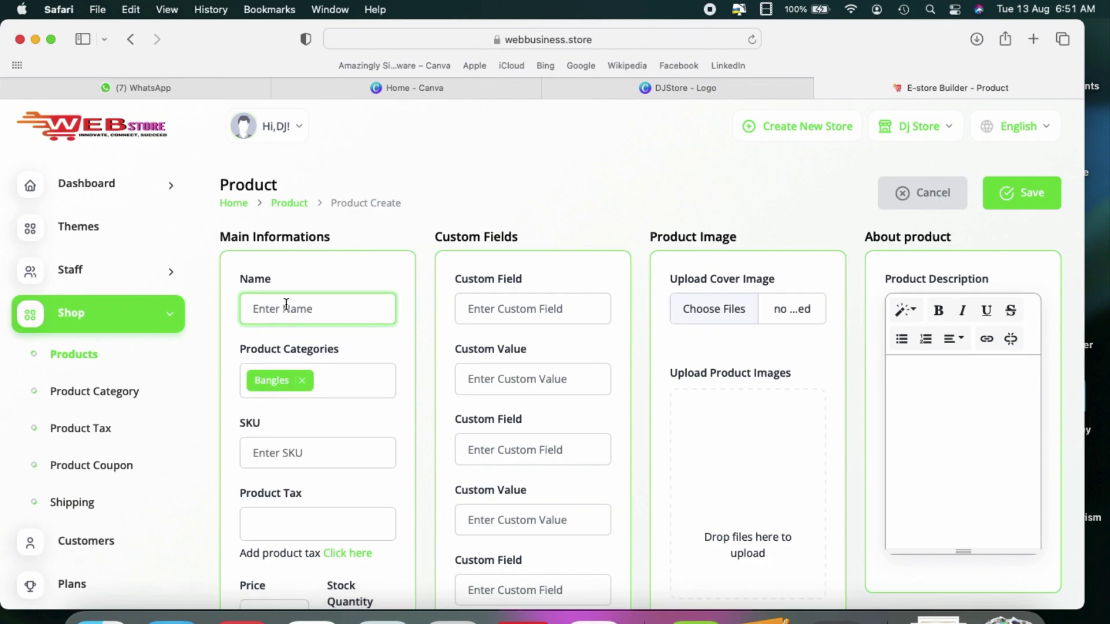
{"action": "type", "text": "Bangle 1"}
{"action": "key", "text": "super+a"}
{"action": "key", "text": "super+c"}
{"action": "left_click", "coordinate": [936, 388]}
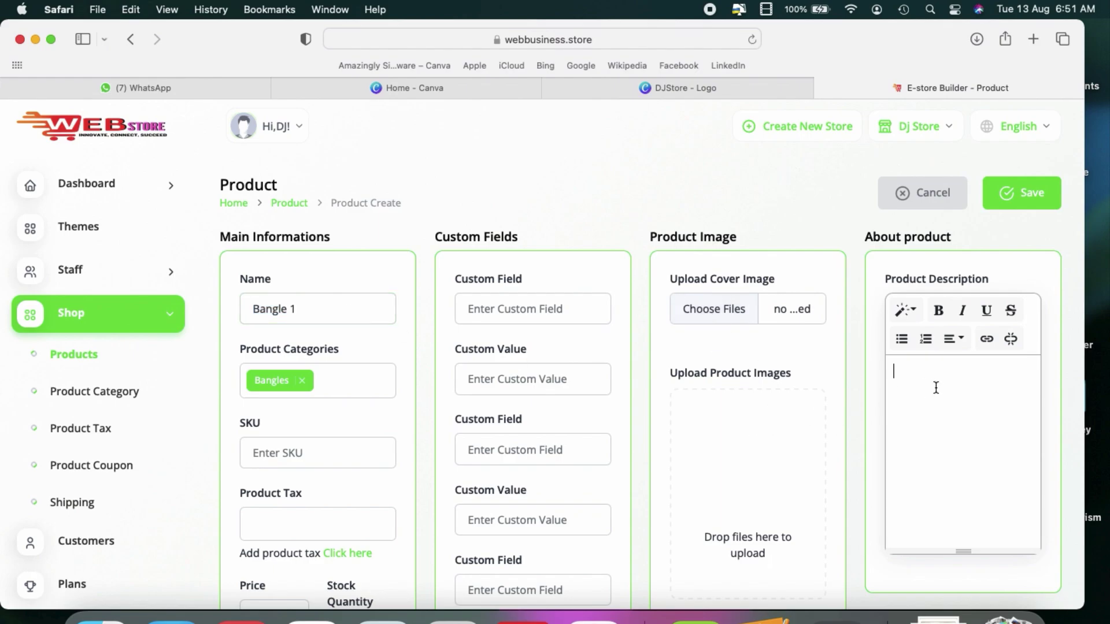
{"action": "key", "text": "super+v"}
Step: Enter price 500 and stock quantity 100 for Bangle 1
{"action": "scroll", "coordinate": [478, 371], "scroll_direction": "down", "scroll_amount": 5}
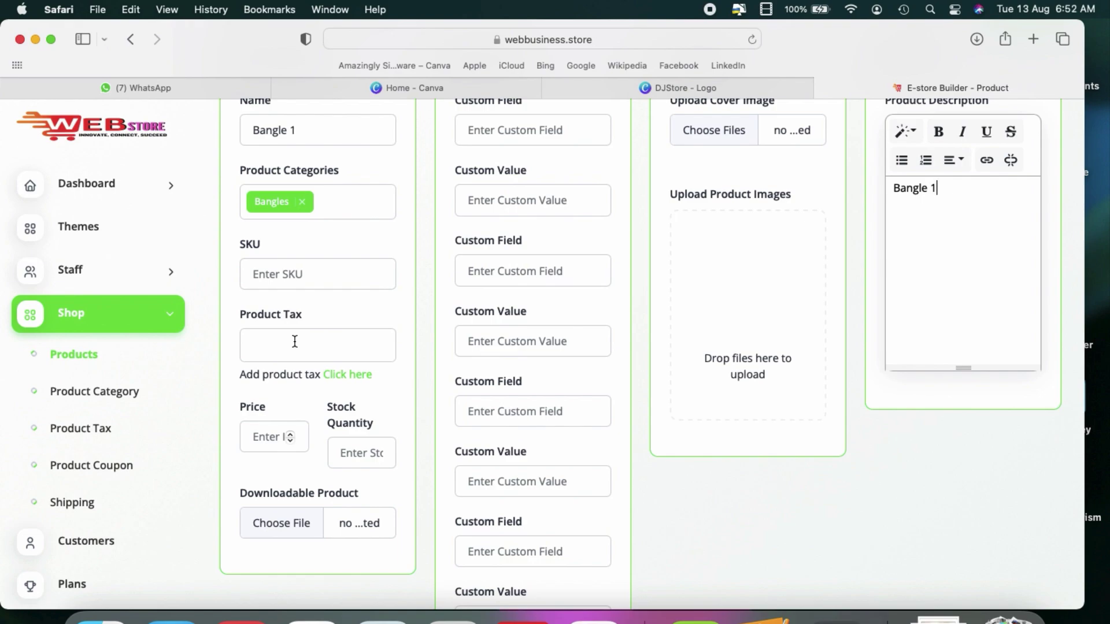
{"action": "left_click", "coordinate": [265, 436]}
{"action": "scroll", "coordinate": [265, 436], "scroll_direction": "up", "scroll_amount": 1}
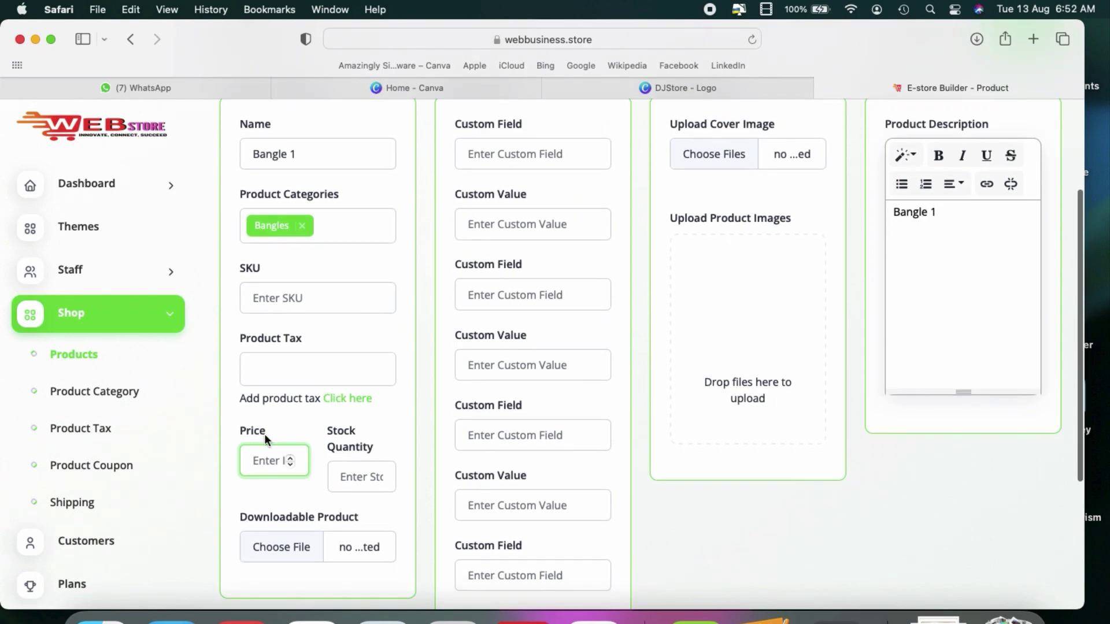
{"action": "type", "text": "500"}
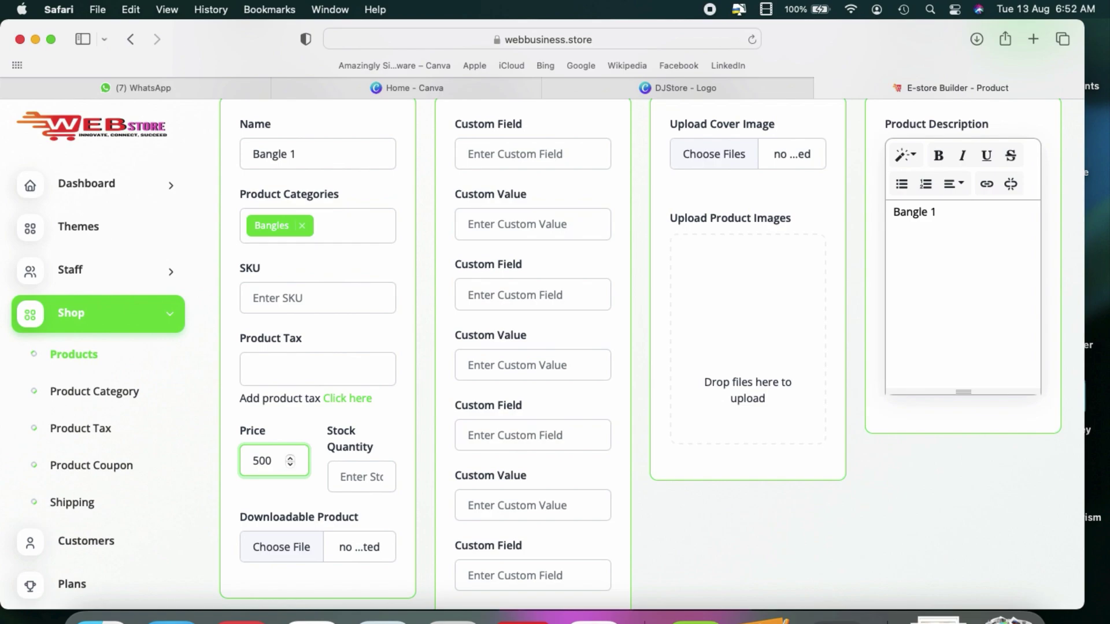
{"action": "left_click", "coordinate": [349, 472]}
{"action": "type", "text": "100"}
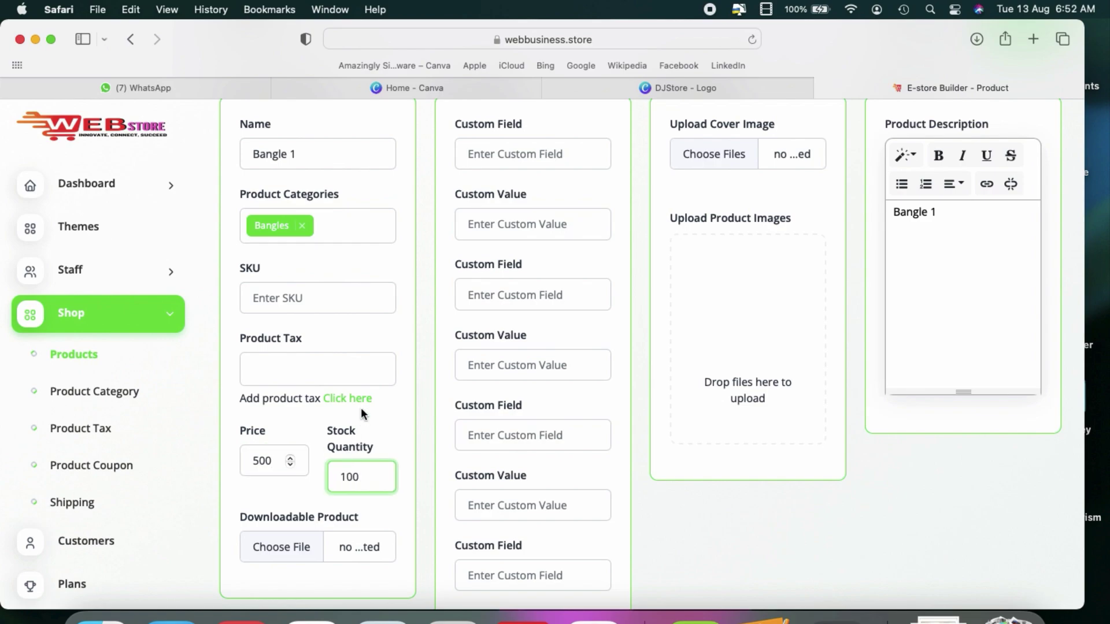
{"action": "scroll", "coordinate": [361, 407], "scroll_direction": "up", "scroll_amount": 3}
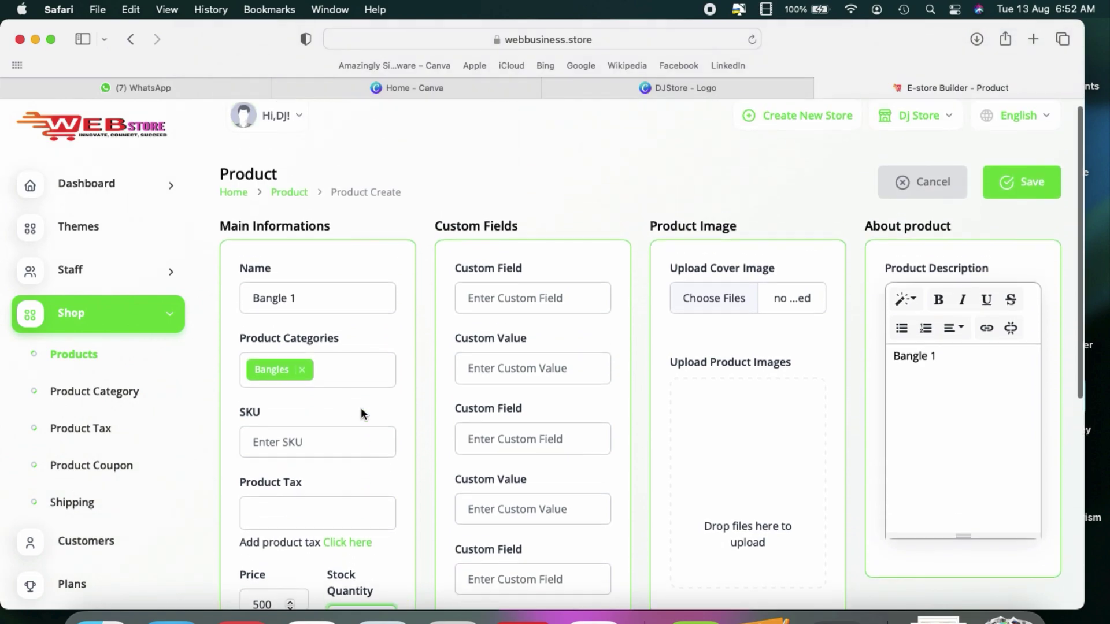
{"action": "scroll", "coordinate": [782, 341], "scroll_direction": "down", "scroll_amount": 4}
{"action": "scroll", "coordinate": [782, 343], "scroll_direction": "up", "scroll_amount": 3}
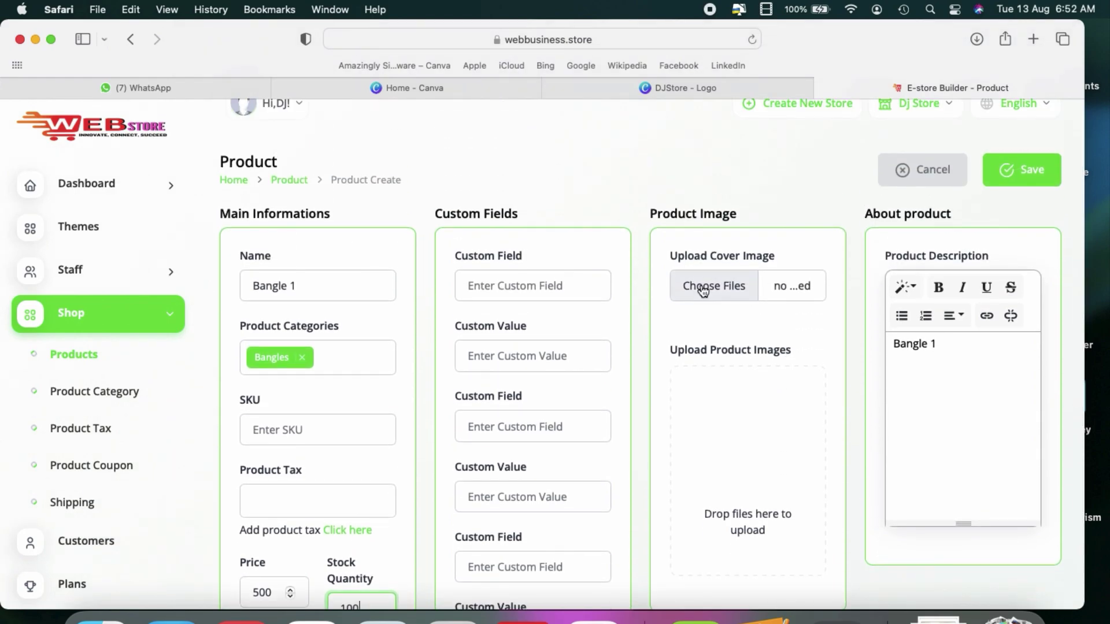
Step: Upload Unknown-3.jpeg from the Bangles folder as the cover image
{"action": "left_click", "coordinate": [703, 289]}
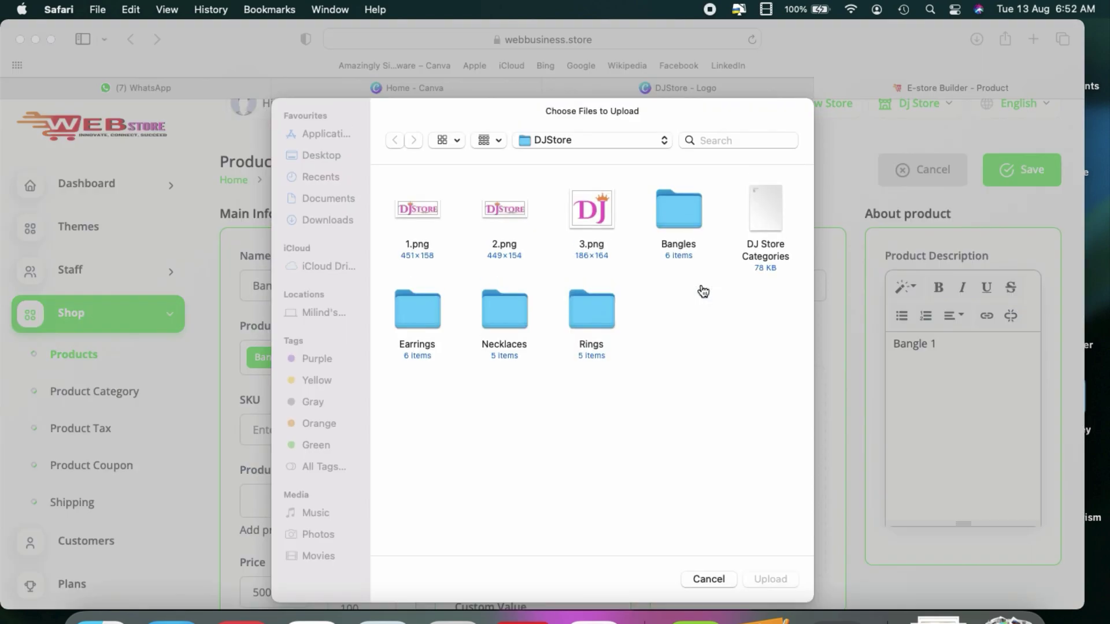
{"action": "double_click", "coordinate": [671, 222]}
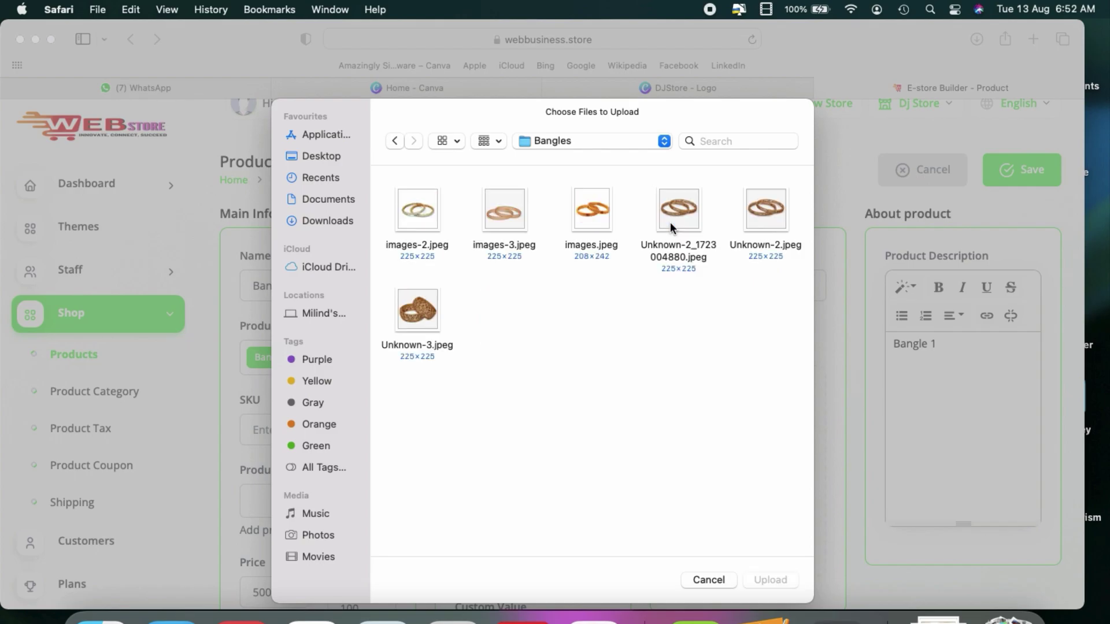
{"action": "left_click", "coordinate": [412, 305]}
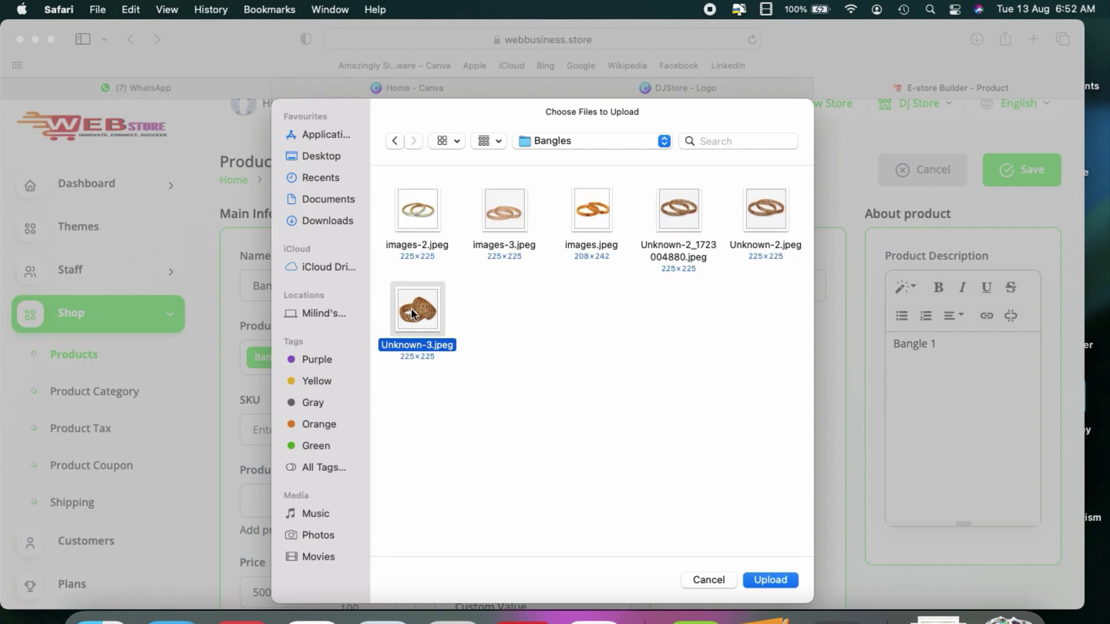
{"action": "left_click", "coordinate": [778, 581]}
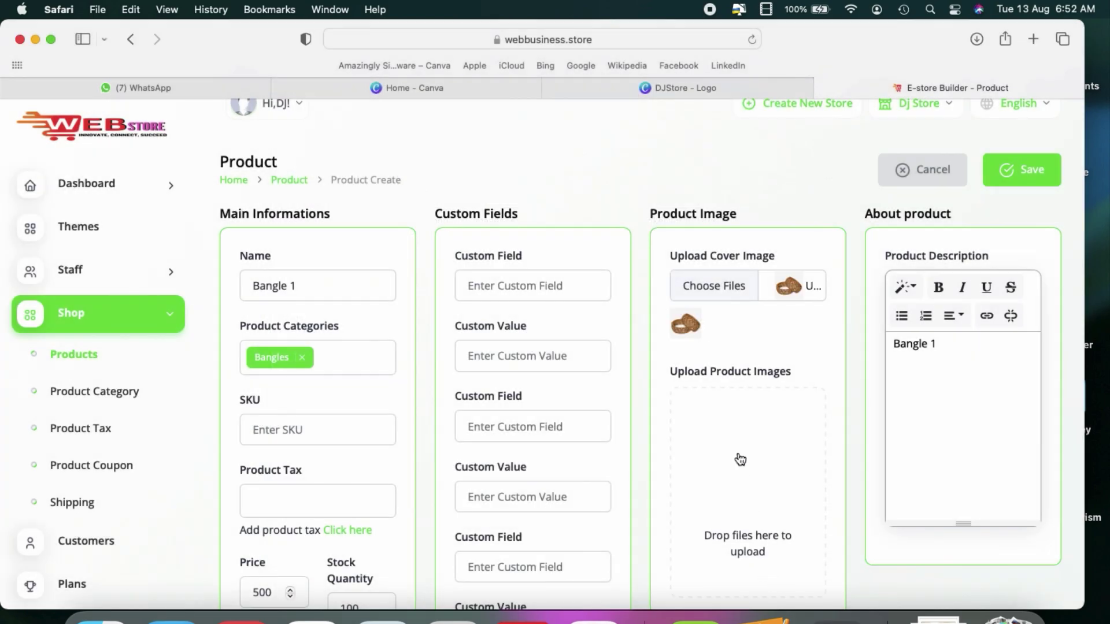
Step: Add Unknown-3.jpeg as a product image and save Bangle 1
{"action": "left_click", "coordinate": [740, 459]}
{"action": "left_click", "coordinate": [416, 312]}
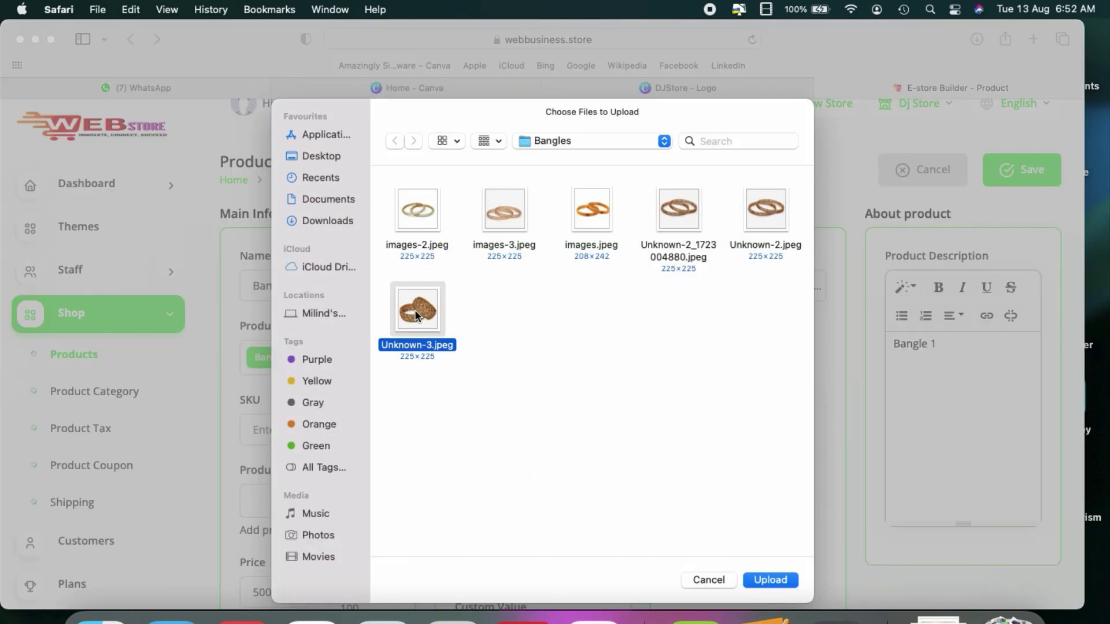
{"action": "left_click", "coordinate": [772, 580]}
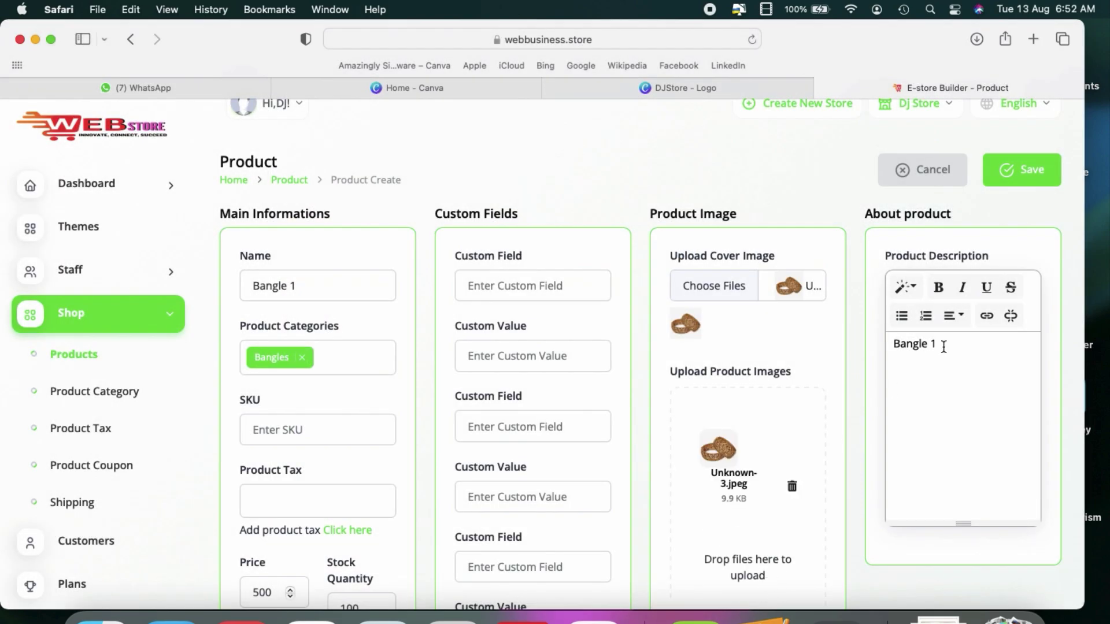
{"action": "scroll", "coordinate": [944, 346], "scroll_direction": "down", "scroll_amount": 6}
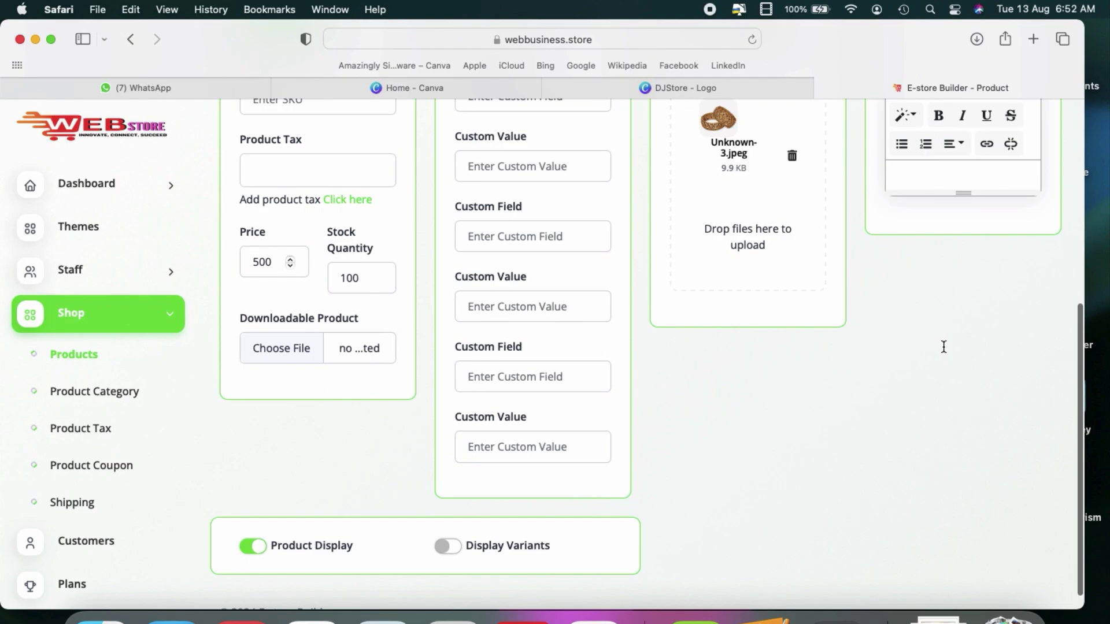
{"action": "scroll", "coordinate": [944, 347], "scroll_direction": "down", "scroll_amount": 1}
{"action": "scroll", "coordinate": [941, 345], "scroll_direction": "up", "scroll_amount": 4}
{"action": "scroll", "coordinate": [941, 345], "scroll_direction": "down", "scroll_amount": 4}
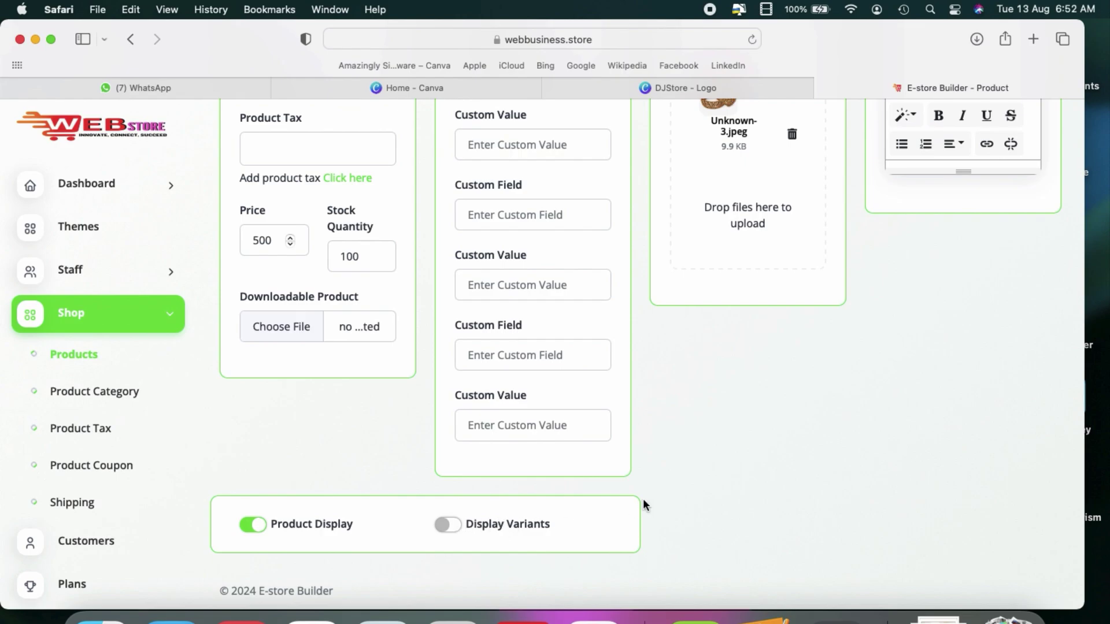
{"action": "scroll", "coordinate": [644, 502], "scroll_direction": "up", "scroll_amount": 10}
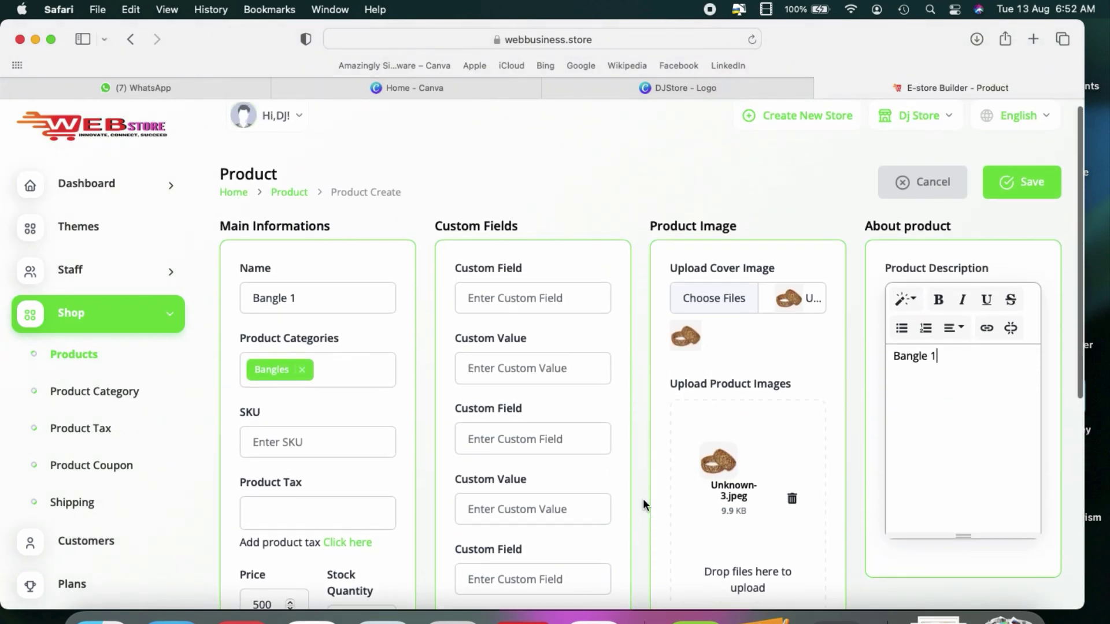
{"action": "left_click", "coordinate": [1032, 194]}
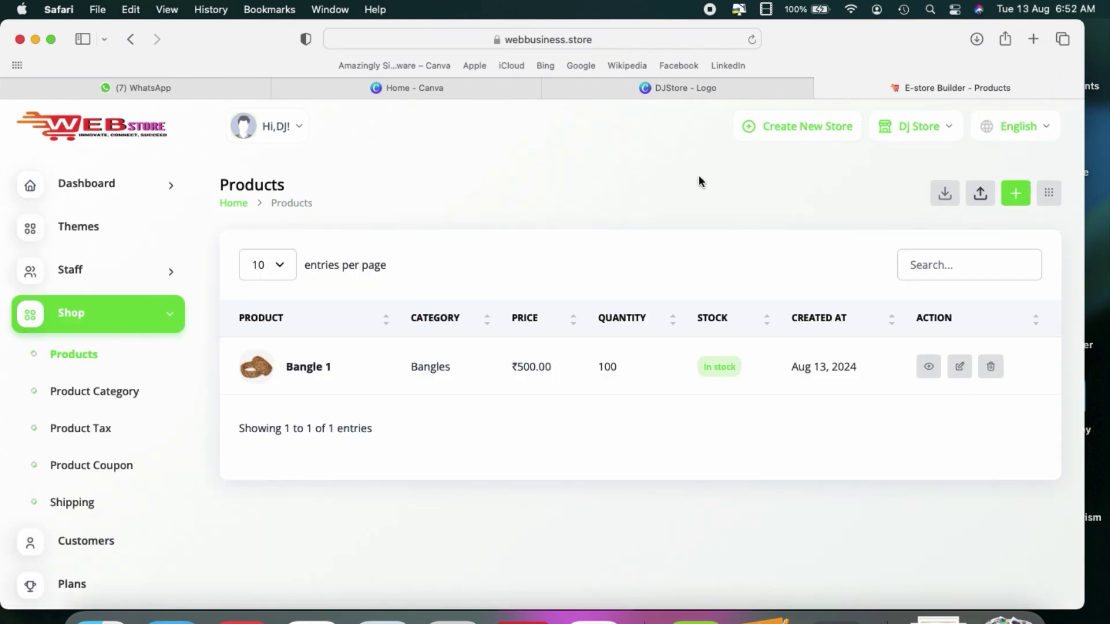
Step: Reload the Dj Store storefront to confirm Bangle 1 at ₹500, then return to the admin
{"action": "left_click", "coordinate": [602, 614]}
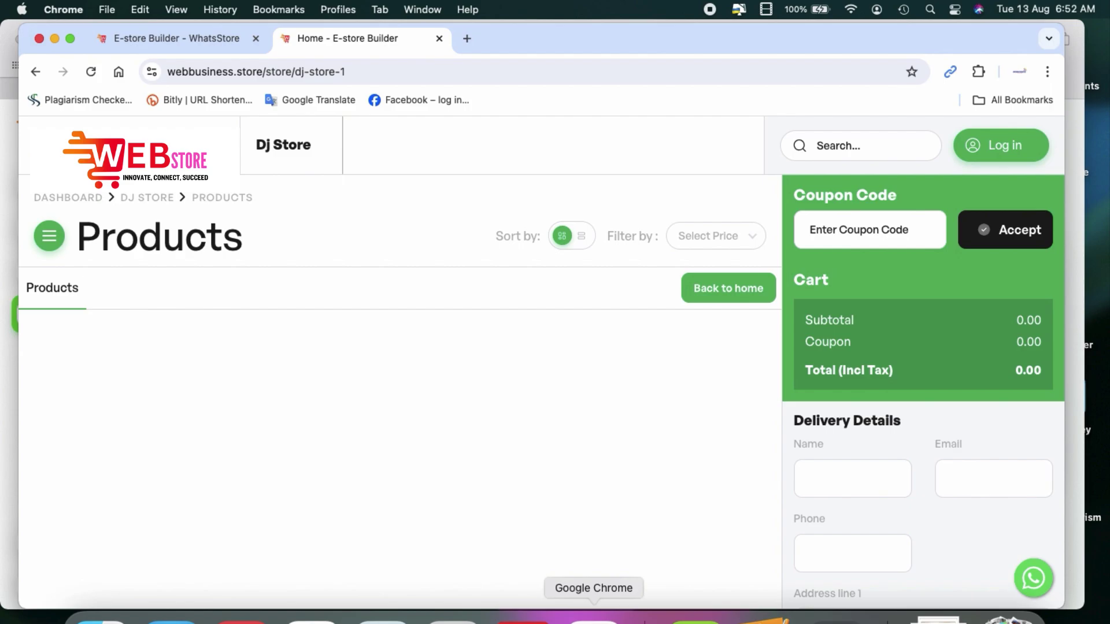
{"action": "left_click", "coordinate": [91, 71]}
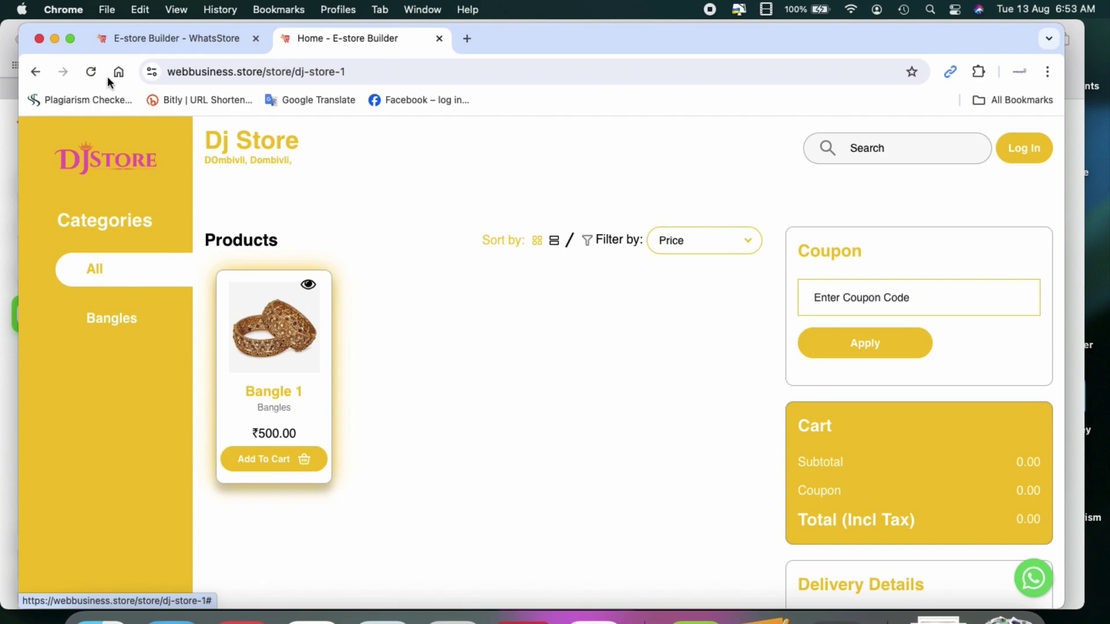
{"action": "left_click", "coordinate": [54, 38]}
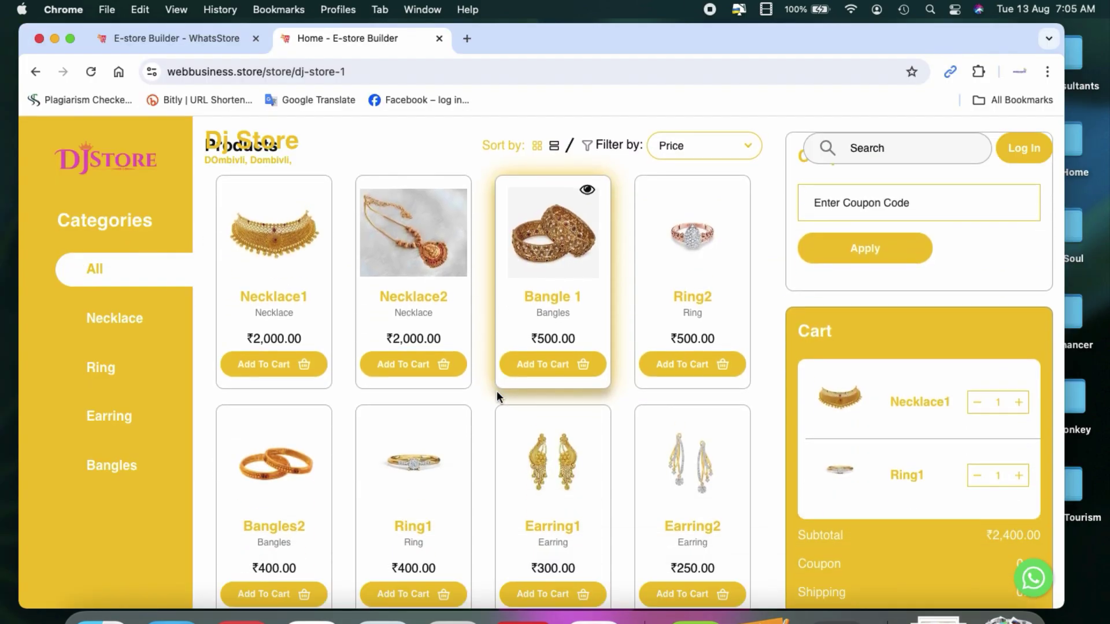
{"action": "scroll", "coordinate": [497, 391], "scroll_direction": "down", "scroll_amount": 5}
{"action": "scroll", "coordinate": [498, 391], "scroll_direction": "up", "scroll_amount": 7}
{"action": "scroll", "coordinate": [497, 391], "scroll_direction": "down", "scroll_amount": 1}
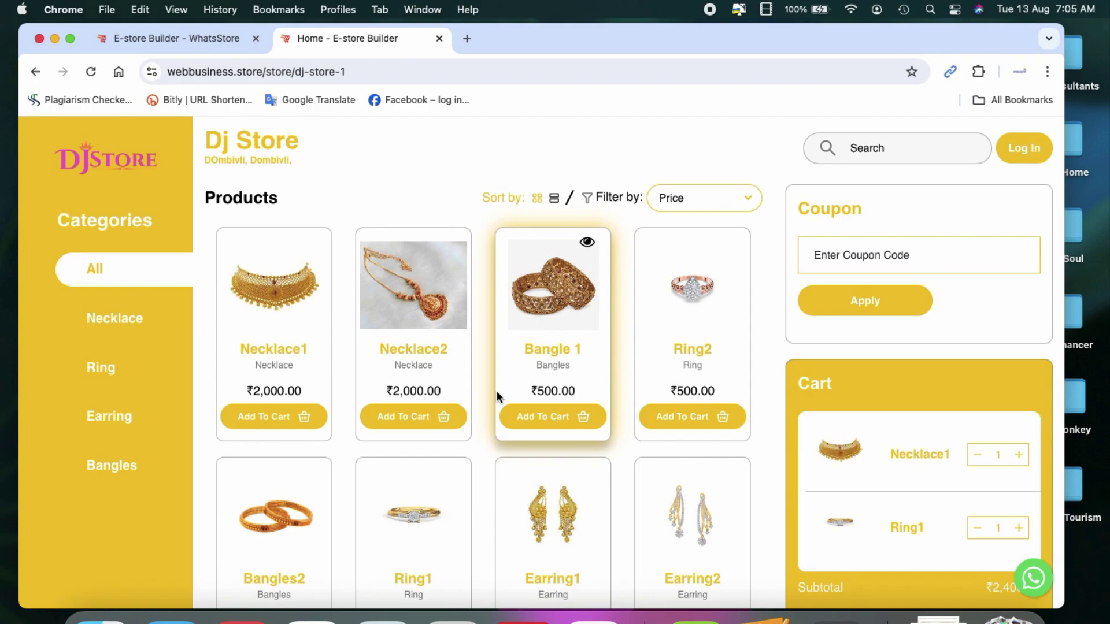
{"action": "scroll", "coordinate": [497, 390], "scroll_direction": "down", "scroll_amount": 3}
{"action": "scroll", "coordinate": [497, 390], "scroll_direction": "up", "scroll_amount": 4}
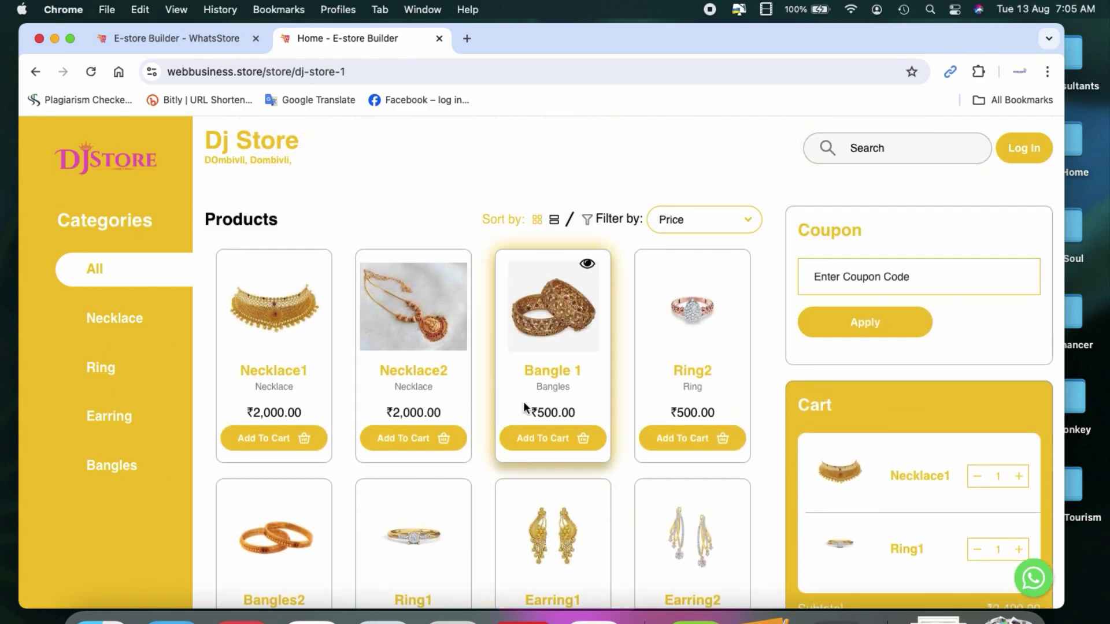
{"action": "scroll", "coordinate": [523, 407], "scroll_direction": "down", "scroll_amount": 4}
{"action": "scroll", "coordinate": [524, 408], "scroll_direction": "up", "scroll_amount": 5}
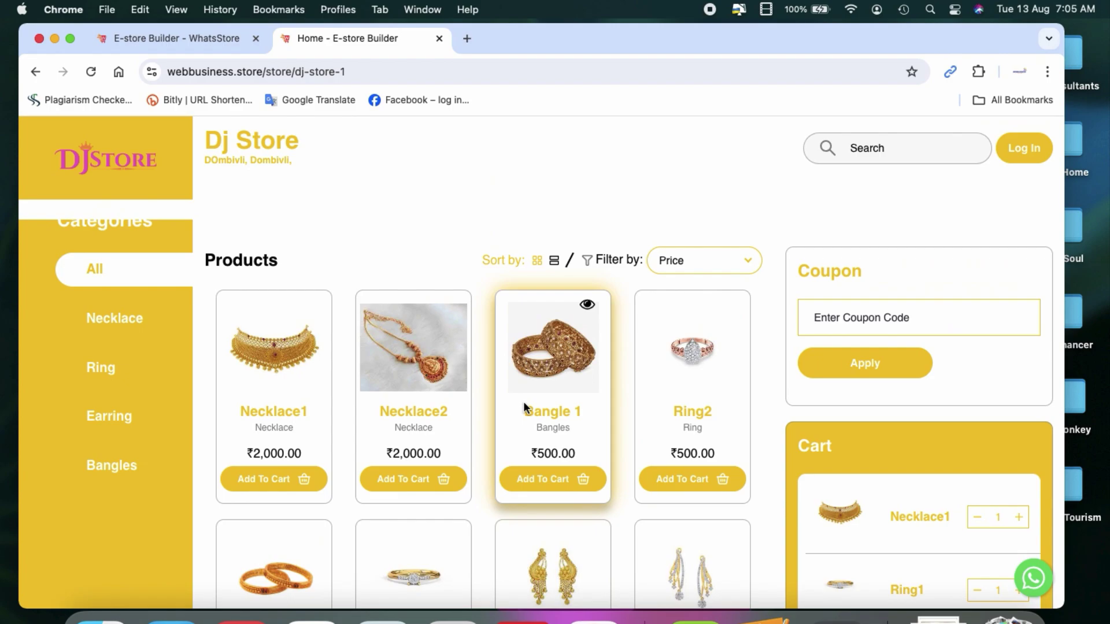
{"action": "scroll", "coordinate": [523, 401], "scroll_direction": "down", "scroll_amount": 2}
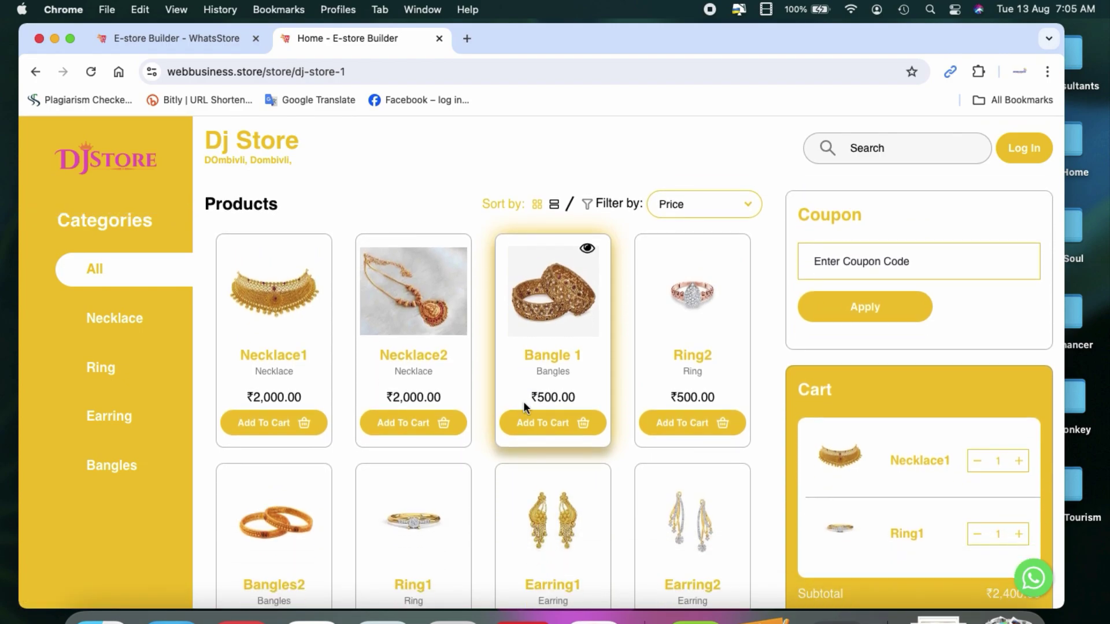
{"action": "left_click", "coordinate": [311, 618]}
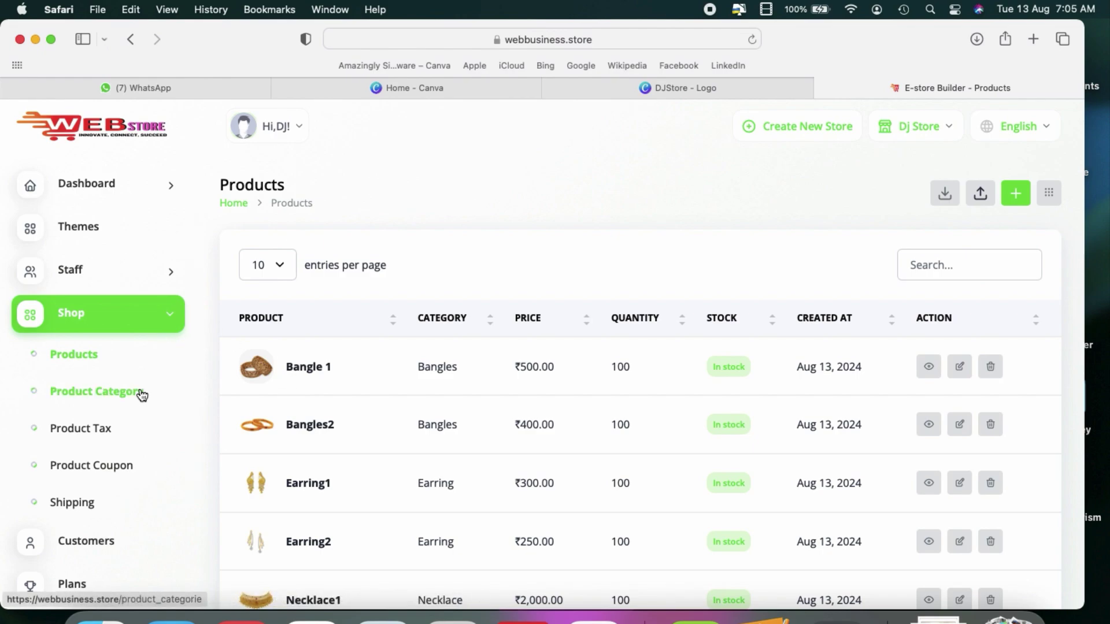
Step: Add a GST product tax at rate 18, removing the percent sign before saving
{"action": "left_click", "coordinate": [104, 437]}
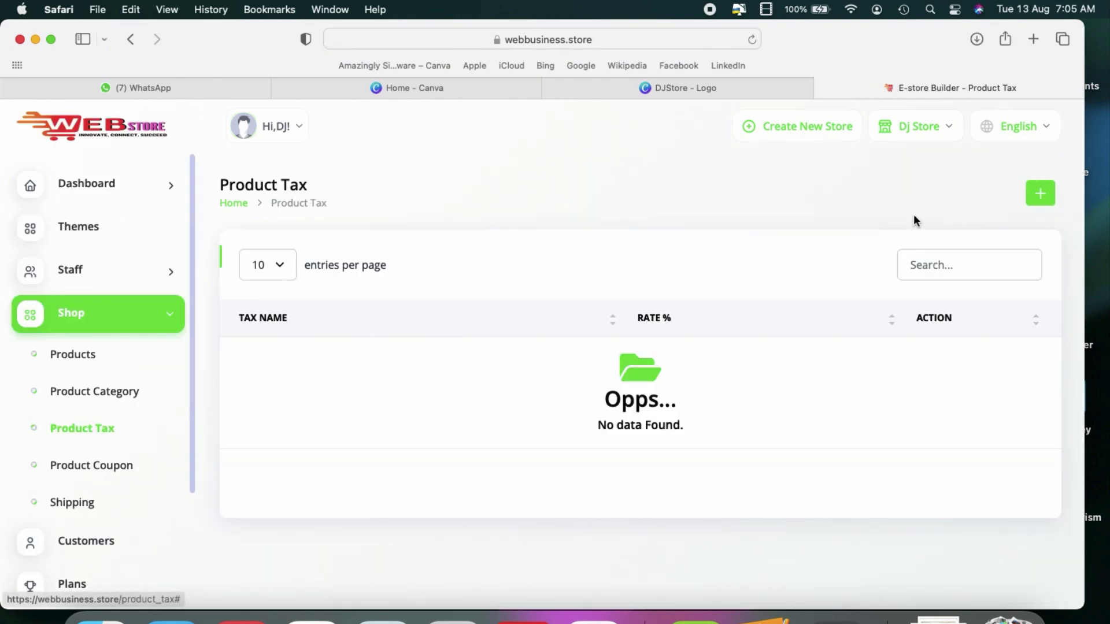
{"action": "left_click", "coordinate": [1045, 191]}
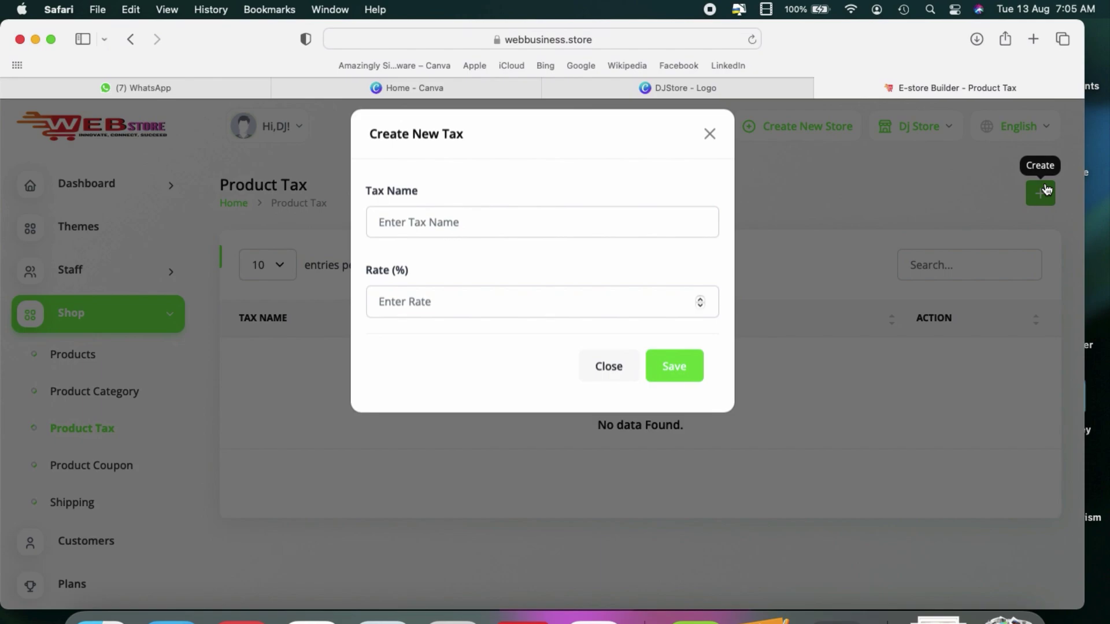
{"action": "left_click", "coordinate": [508, 233]}
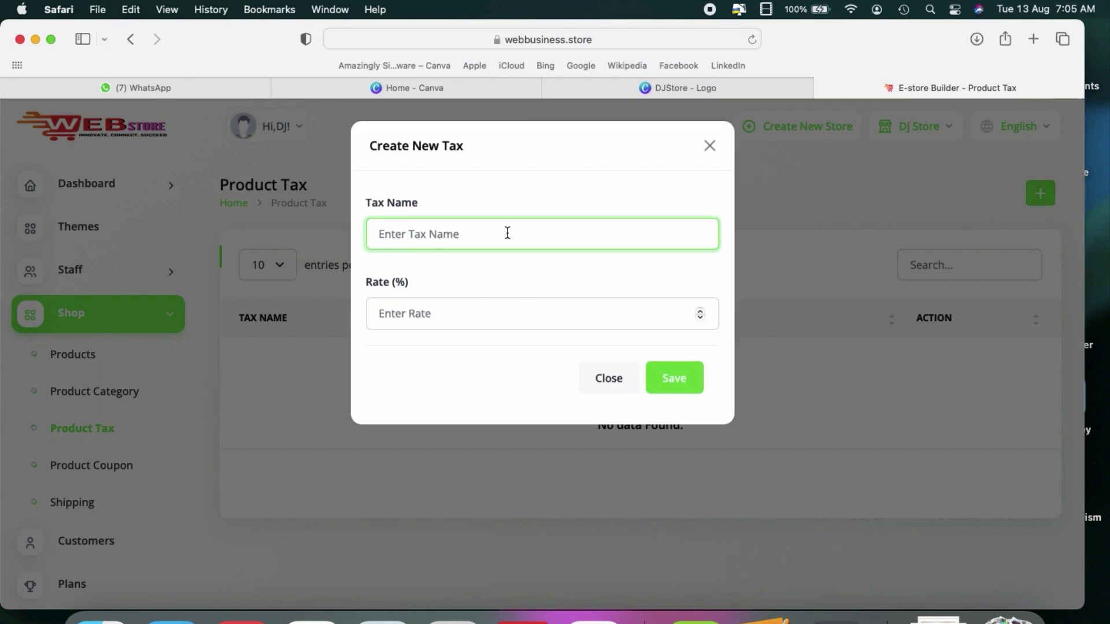
{"action": "type", "text": "GST"}
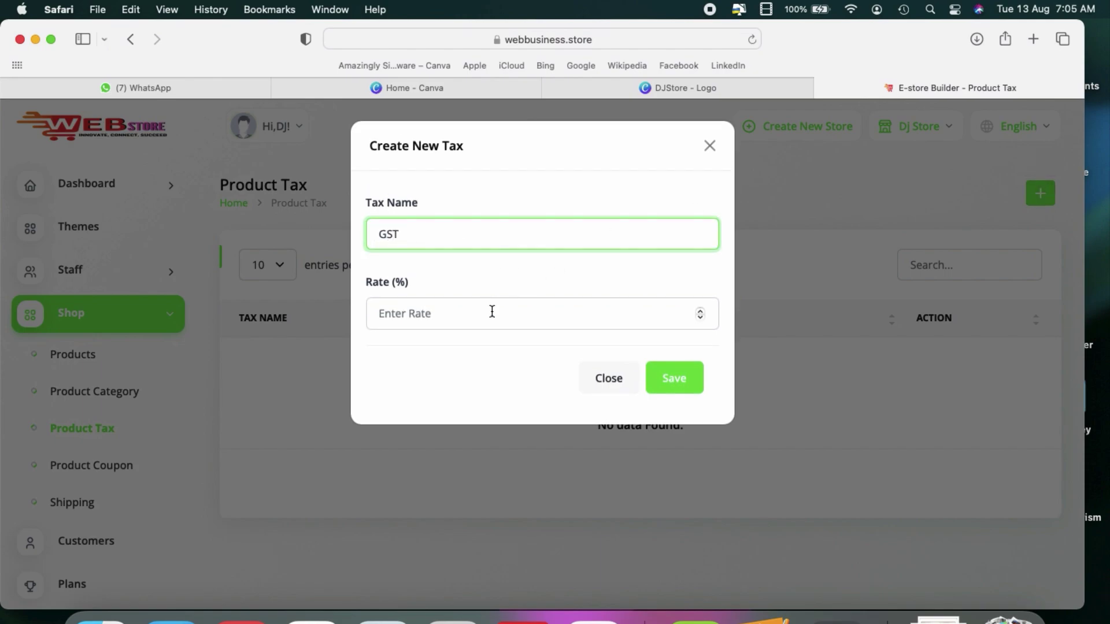
{"action": "left_click", "coordinate": [492, 312]}
{"action": "type", "text": "18%"}
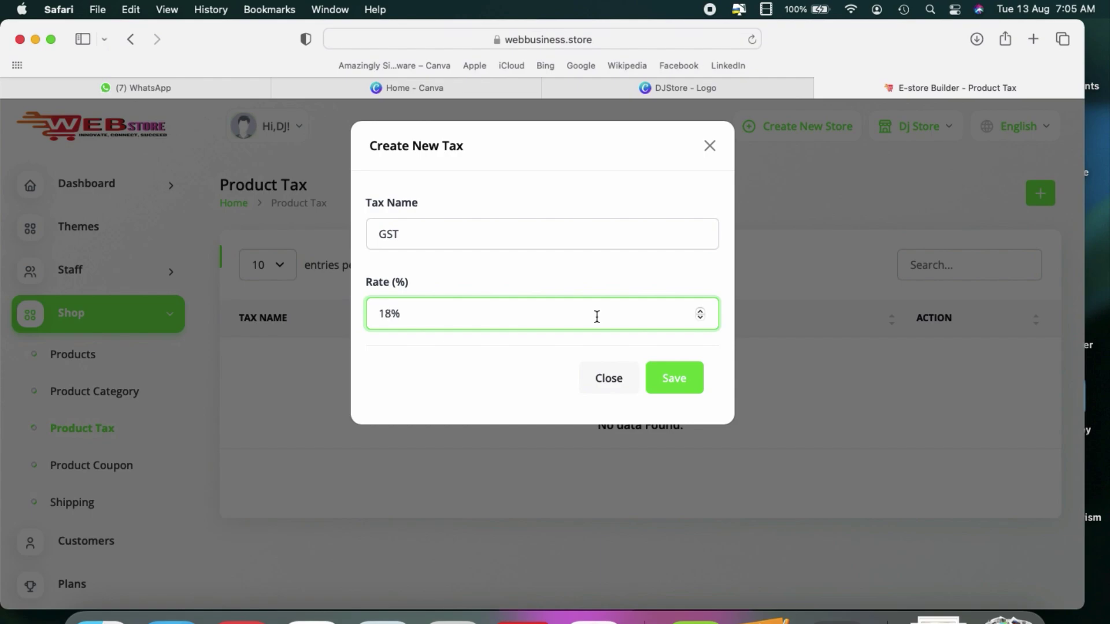
{"action": "left_click", "coordinate": [667, 385]}
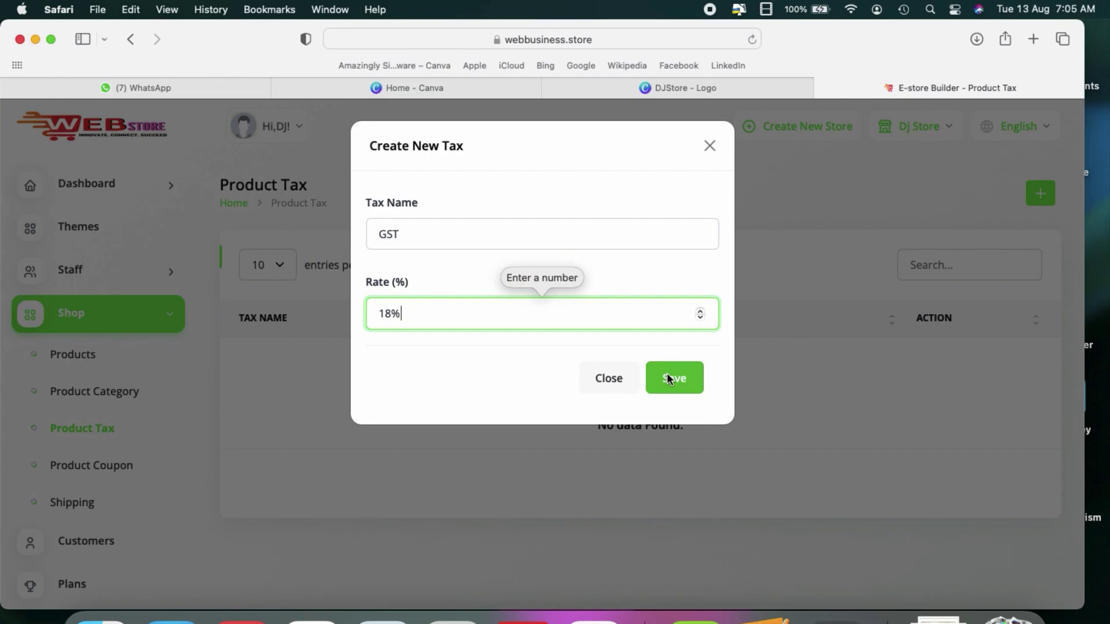
{"action": "key", "text": "BackSpace"}
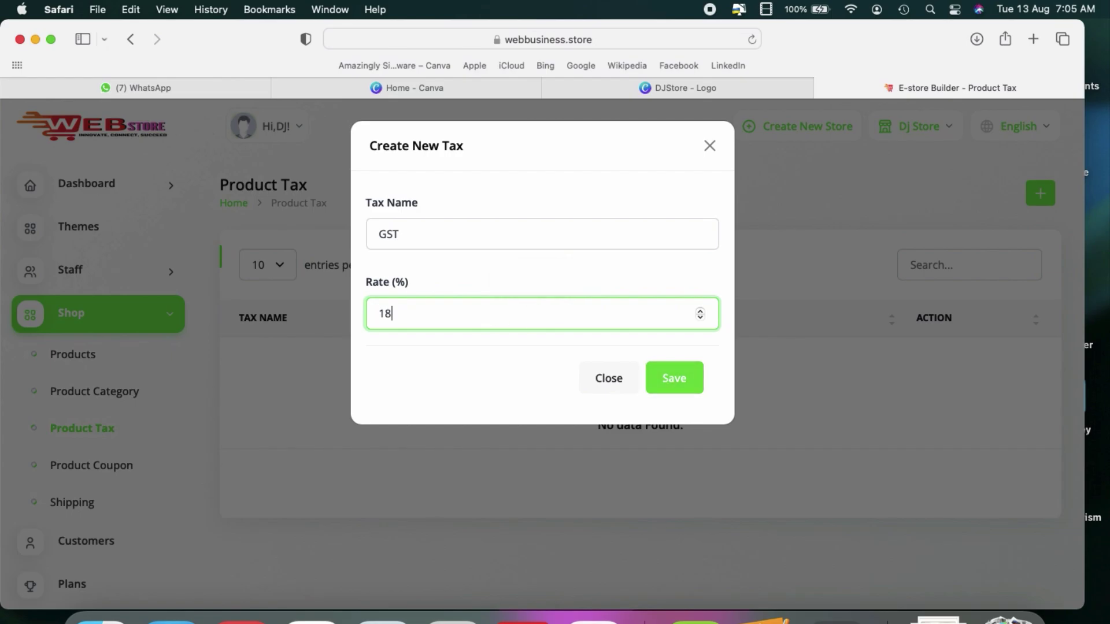
{"action": "left_click", "coordinate": [660, 379]}
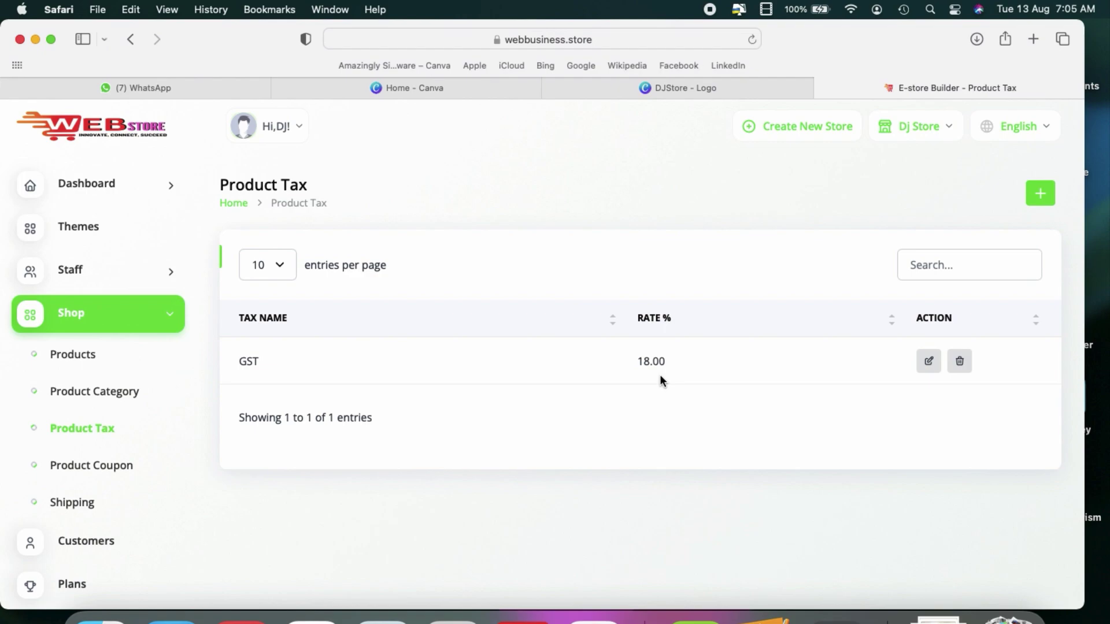
{"action": "left_click", "coordinate": [76, 474]}
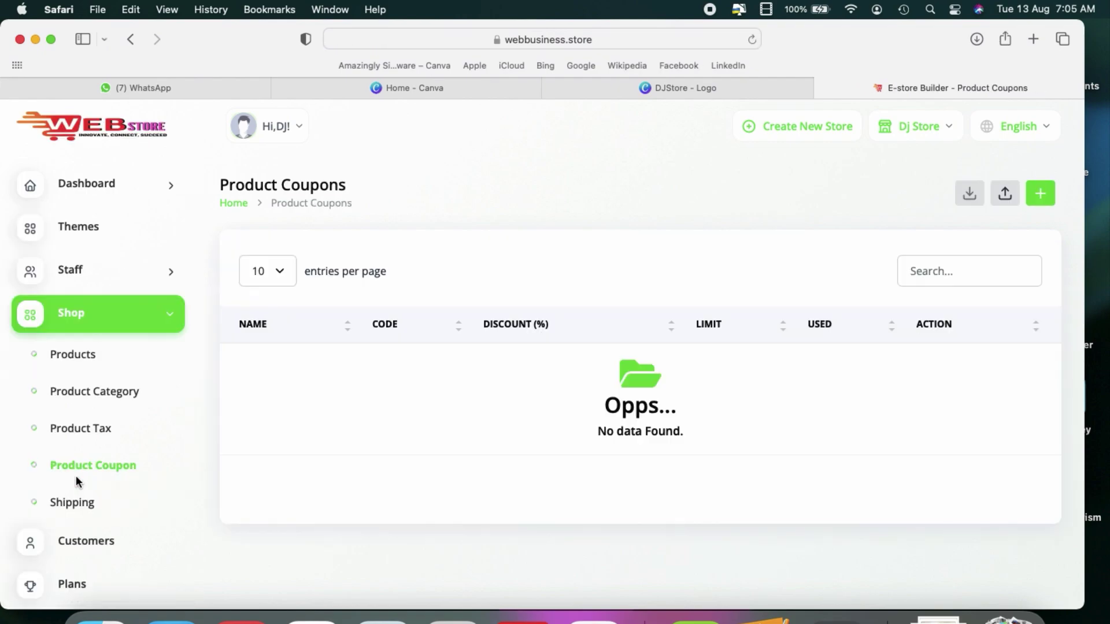
Step: Start a new coupon named Festive50
{"action": "left_click", "coordinate": [1040, 194]}
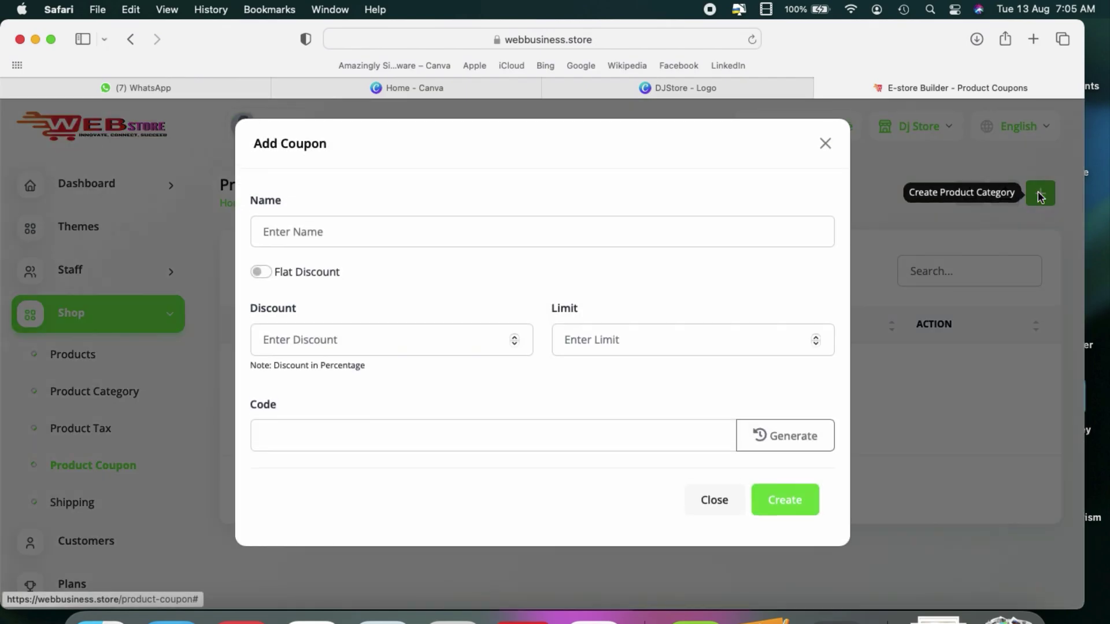
{"action": "left_click", "coordinate": [398, 246]}
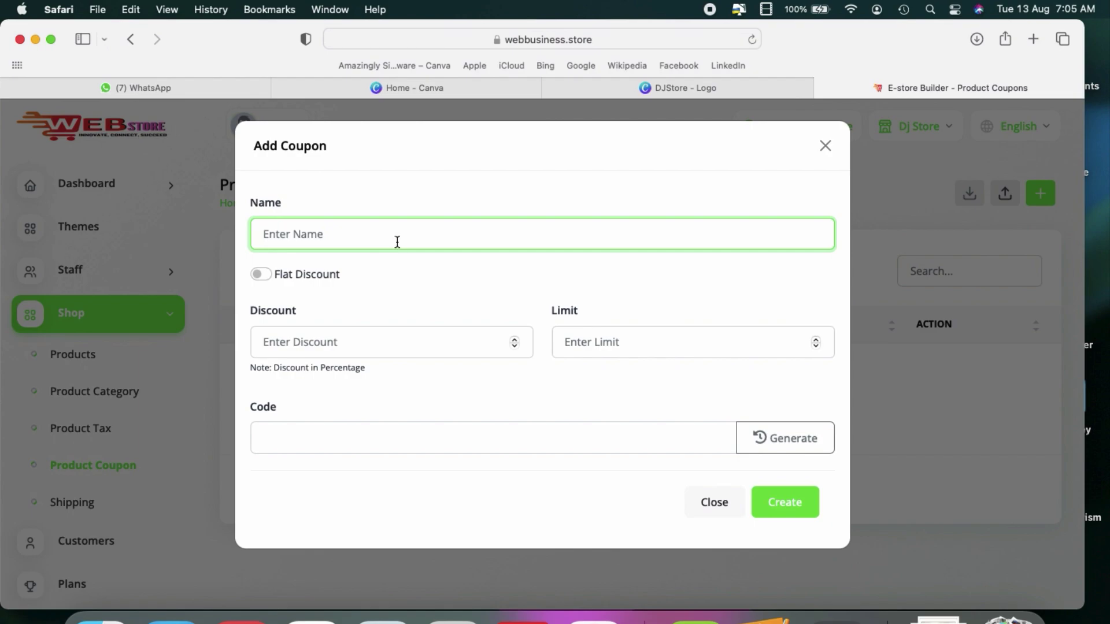
{"action": "type", "text": "Festive50"}
{"action": "double_click", "coordinate": [398, 243]}
{"action": "key", "text": "super+c"}
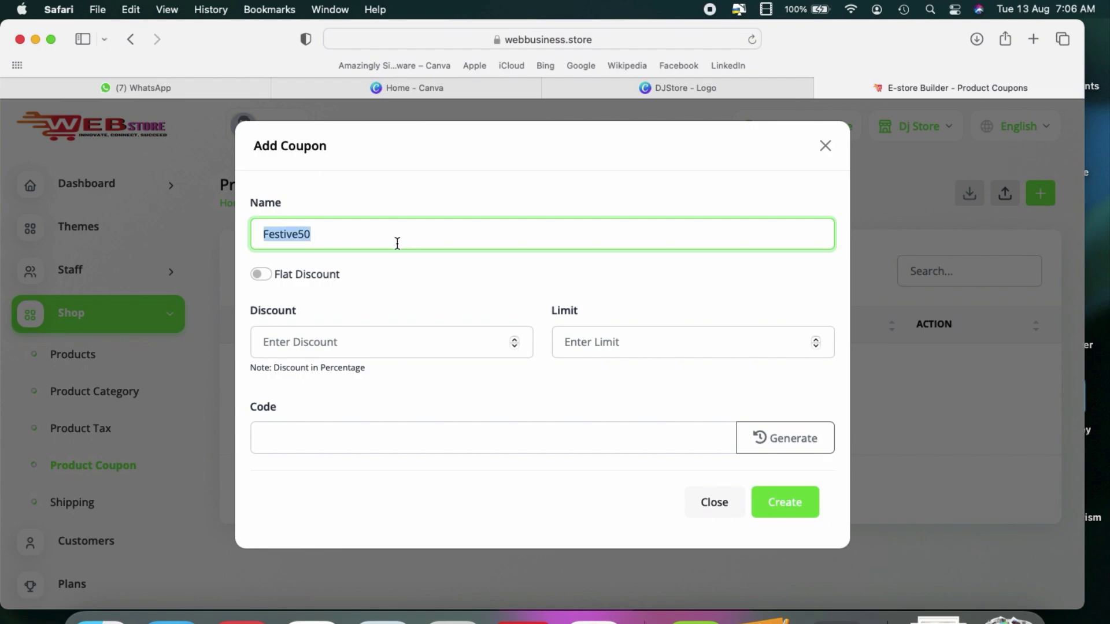
Step: Give the coupon 50% off, a 100-use limit and code Festive50, and create it
{"action": "left_click", "coordinate": [372, 342]}
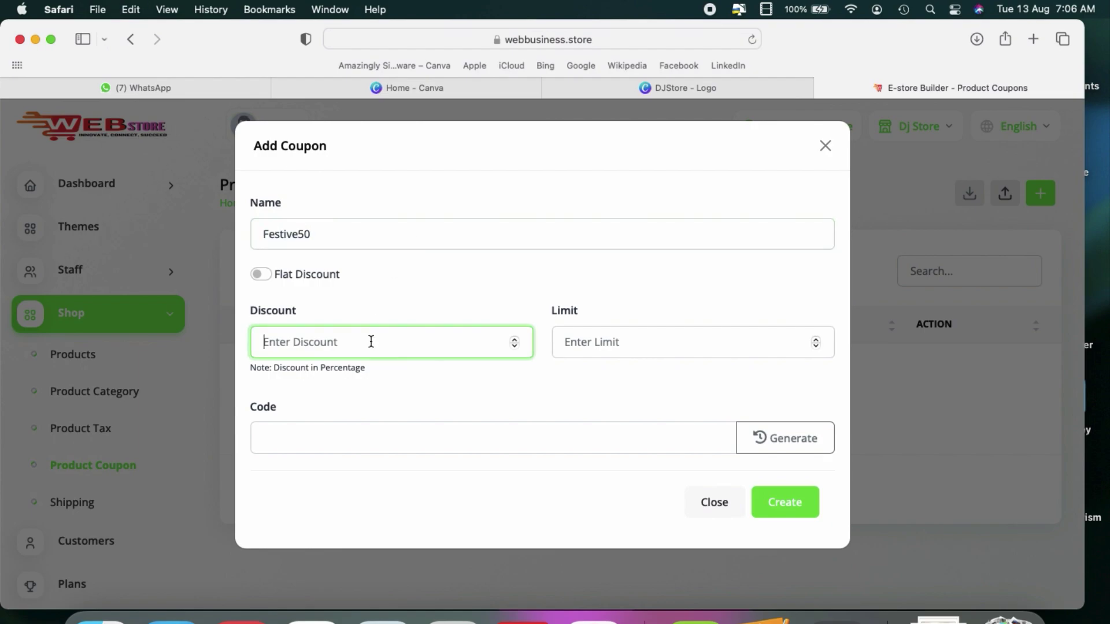
{"action": "type", "text": "50"}
{"action": "left_click", "coordinate": [590, 341]}
{"action": "type", "text": "100"}
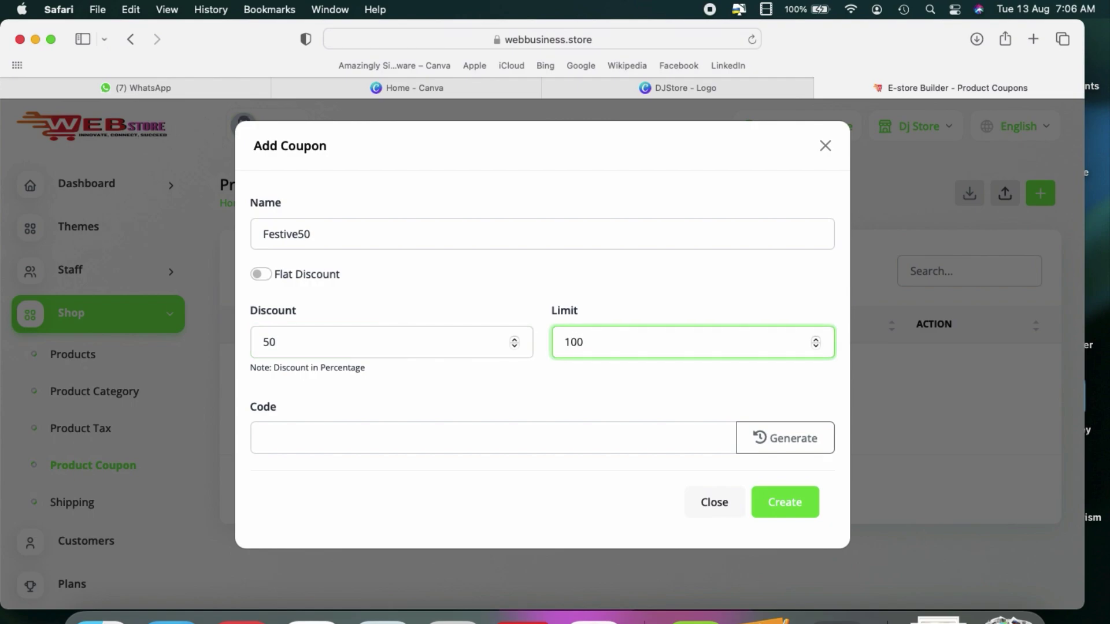
{"action": "left_click", "coordinate": [564, 448]}
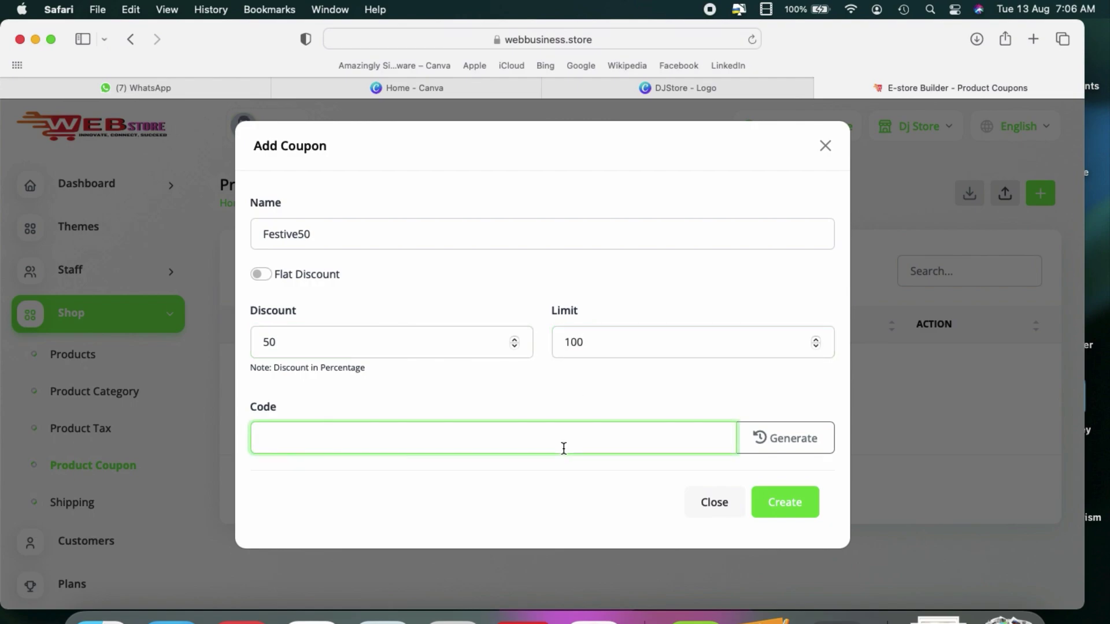
{"action": "key", "text": "super+v"}
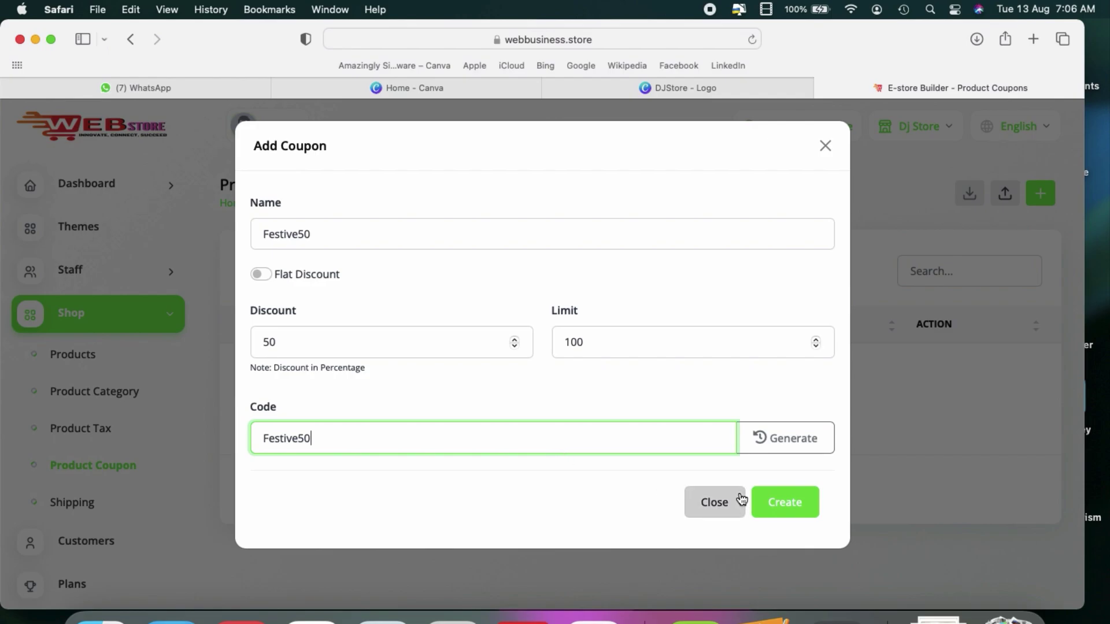
{"action": "left_click", "coordinate": [781, 498]}
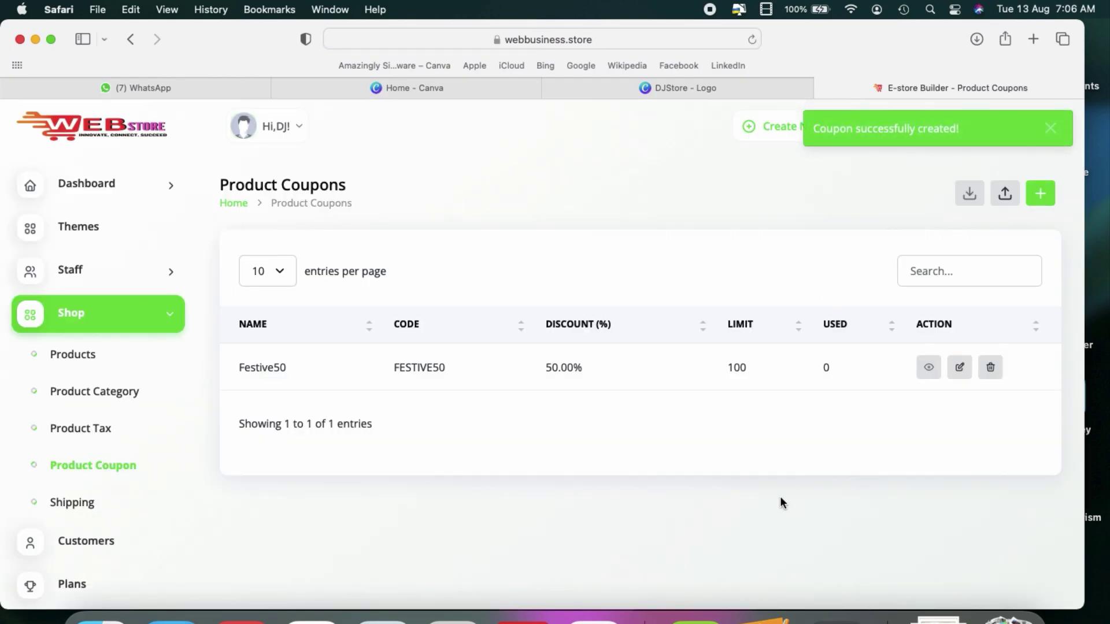
{"action": "left_click", "coordinate": [68, 506]}
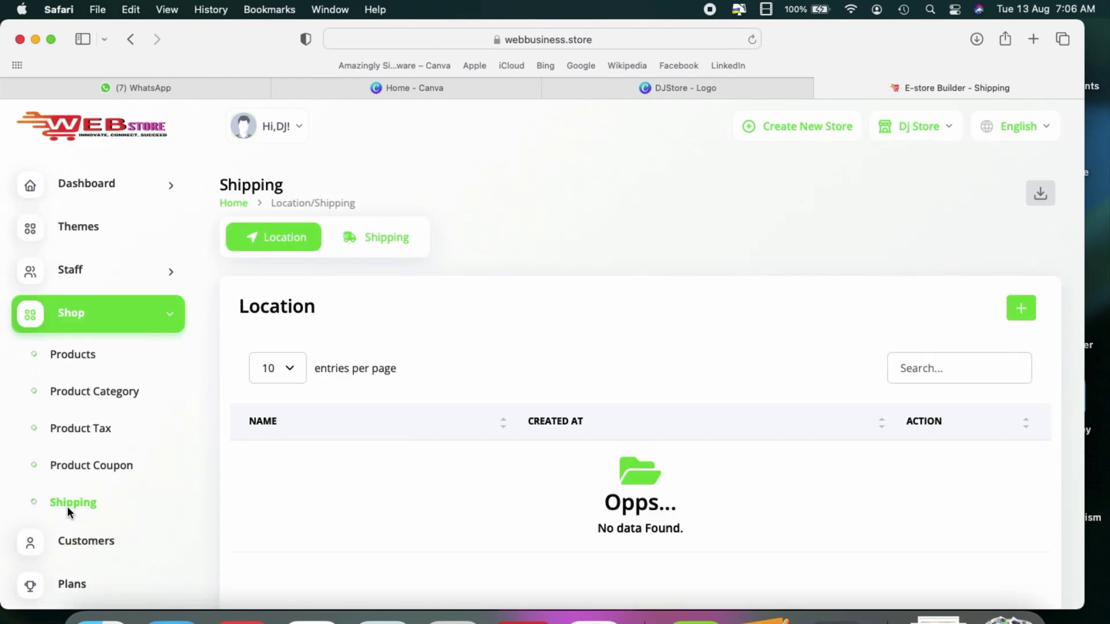
Step: Open and cancel the new shipping location form, then browse the Dj Store storefront products
{"action": "left_click", "coordinate": [1013, 311]}
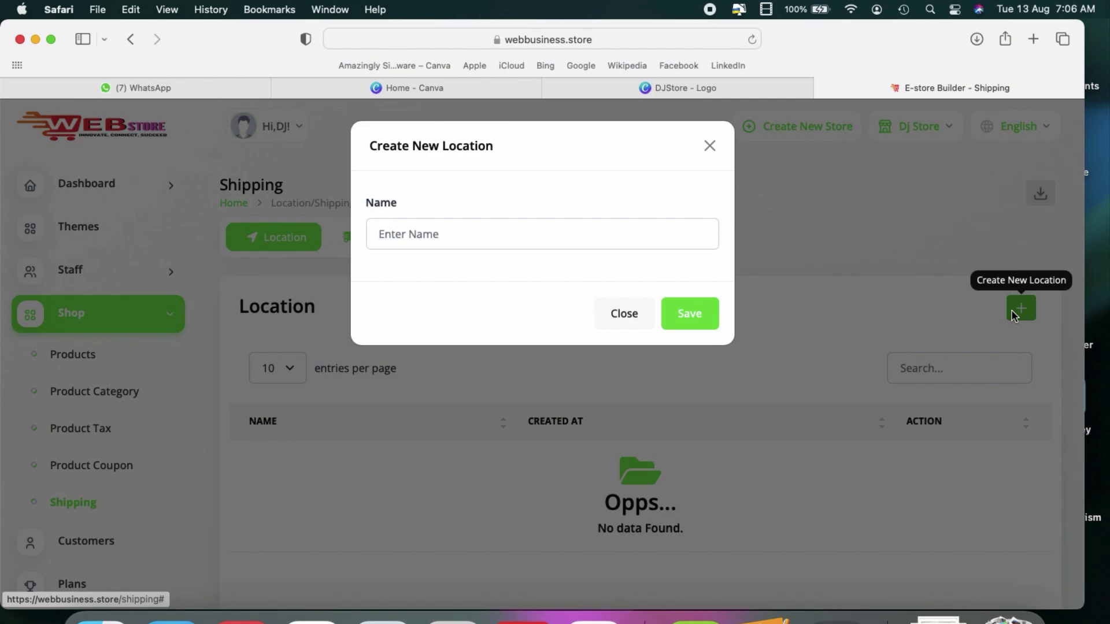
{"action": "left_click", "coordinate": [712, 147]}
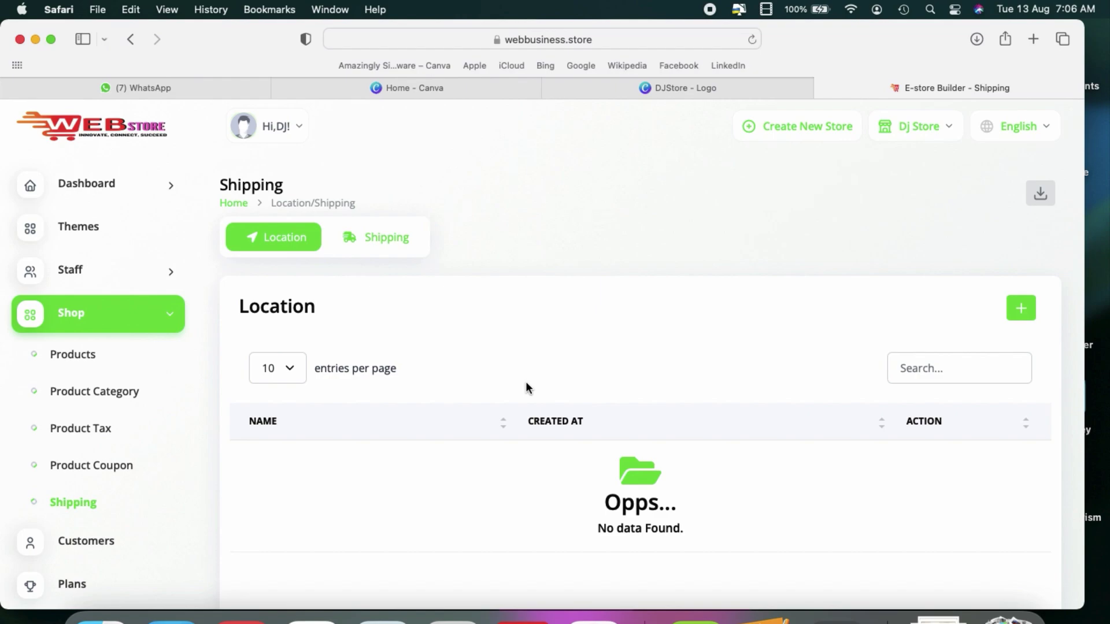
{"action": "scroll", "coordinate": [77, 412], "scroll_direction": "down", "scroll_amount": 5}
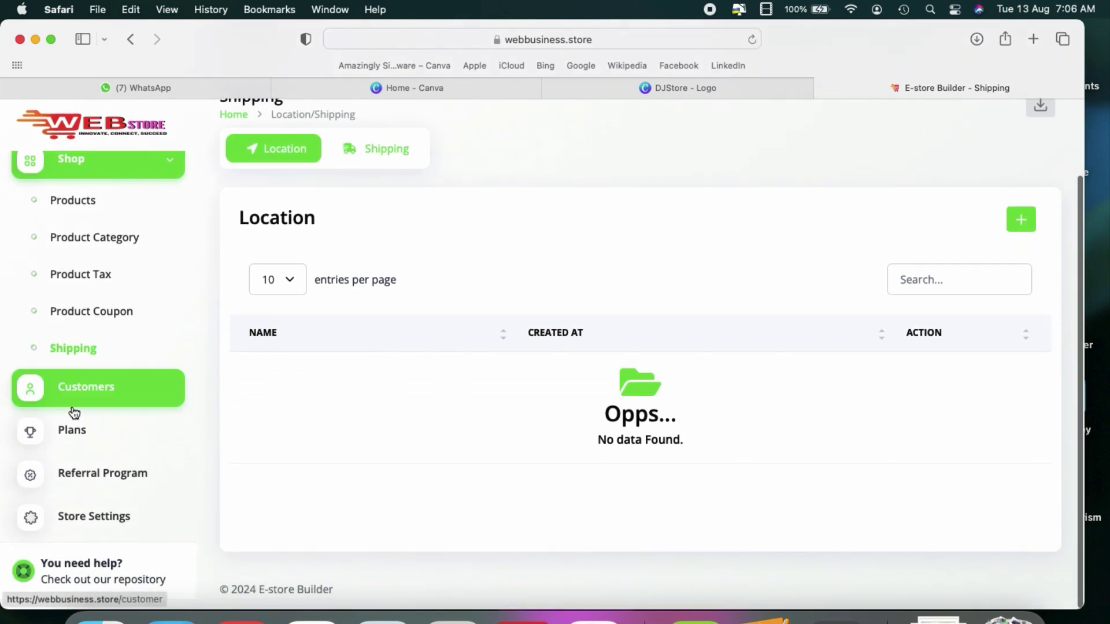
{"action": "scroll", "coordinate": [74, 412], "scroll_direction": "up", "scroll_amount": 4}
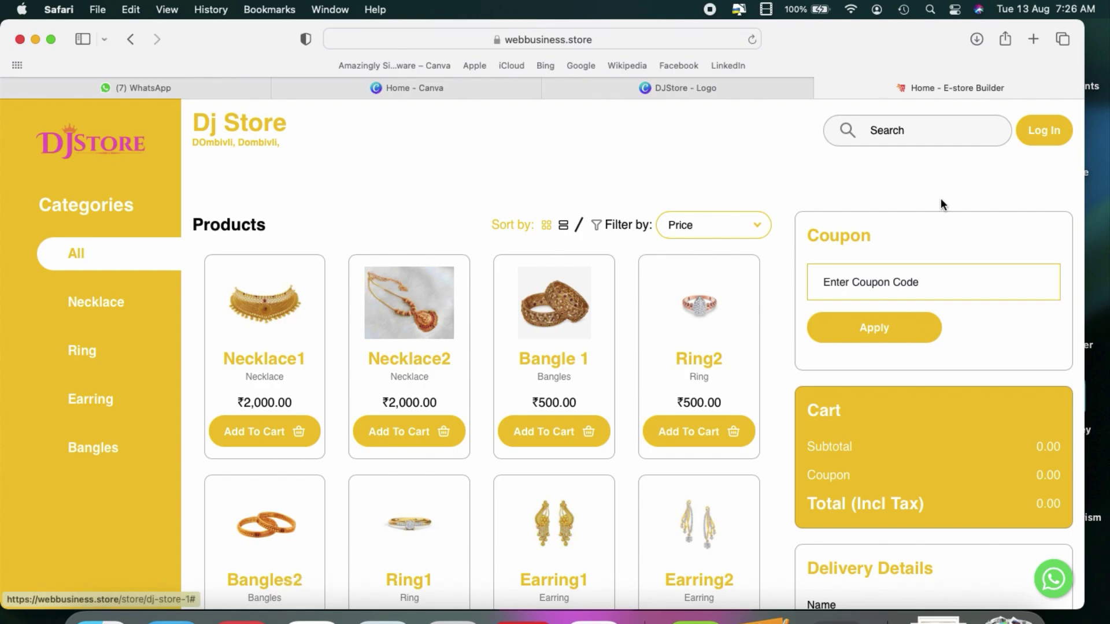
Step: Log in to the storefront with the saved customer email and password, declining the password prompt
{"action": "left_click", "coordinate": [1045, 136]}
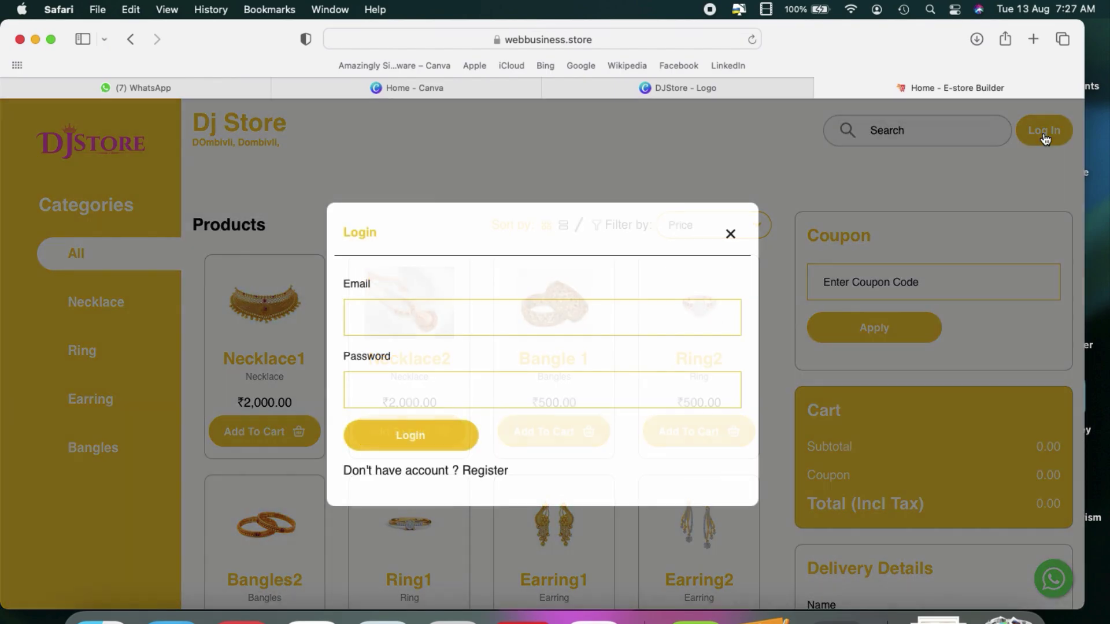
{"action": "left_click", "coordinate": [531, 320]}
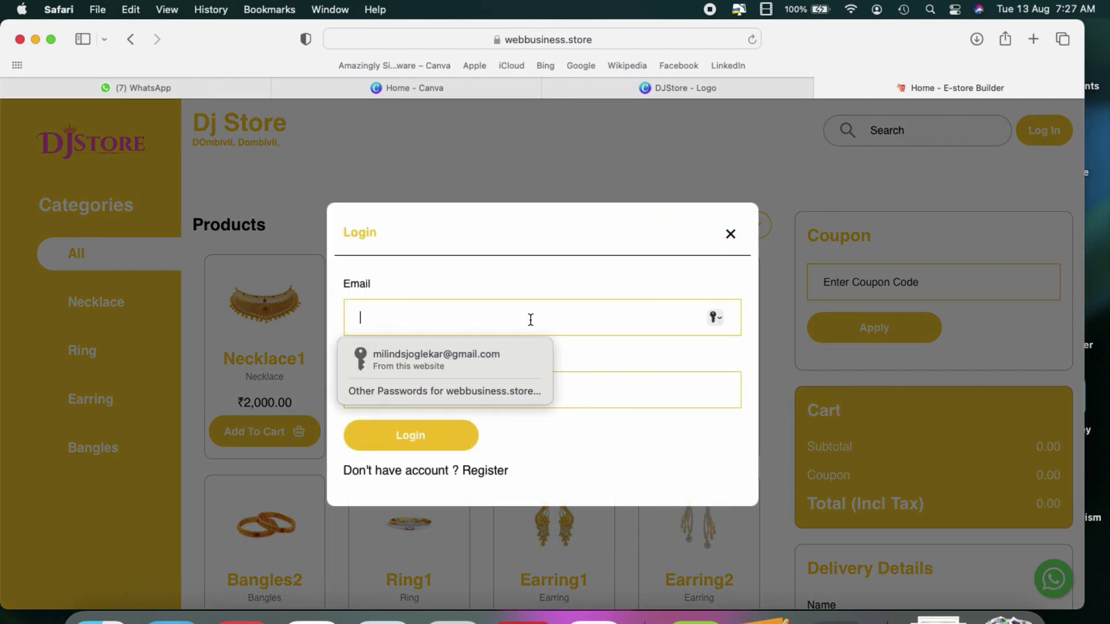
{"action": "left_click", "coordinate": [480, 359]}
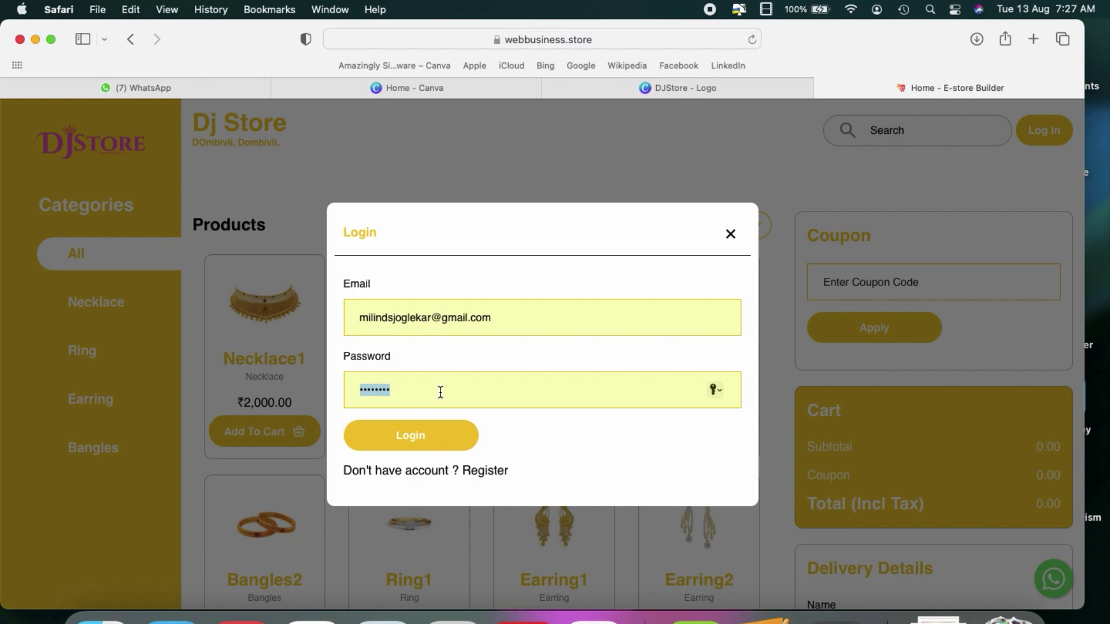
{"action": "type", "text": "•••••"}
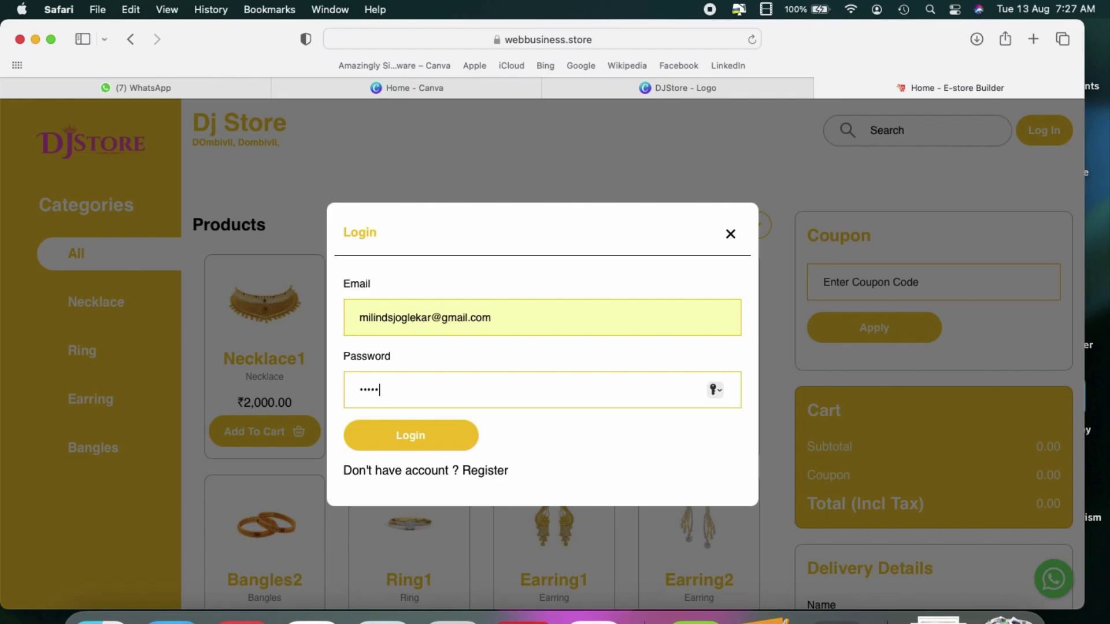
{"action": "type", "text": "•••••••••••"}
{"action": "left_click", "coordinate": [423, 434]}
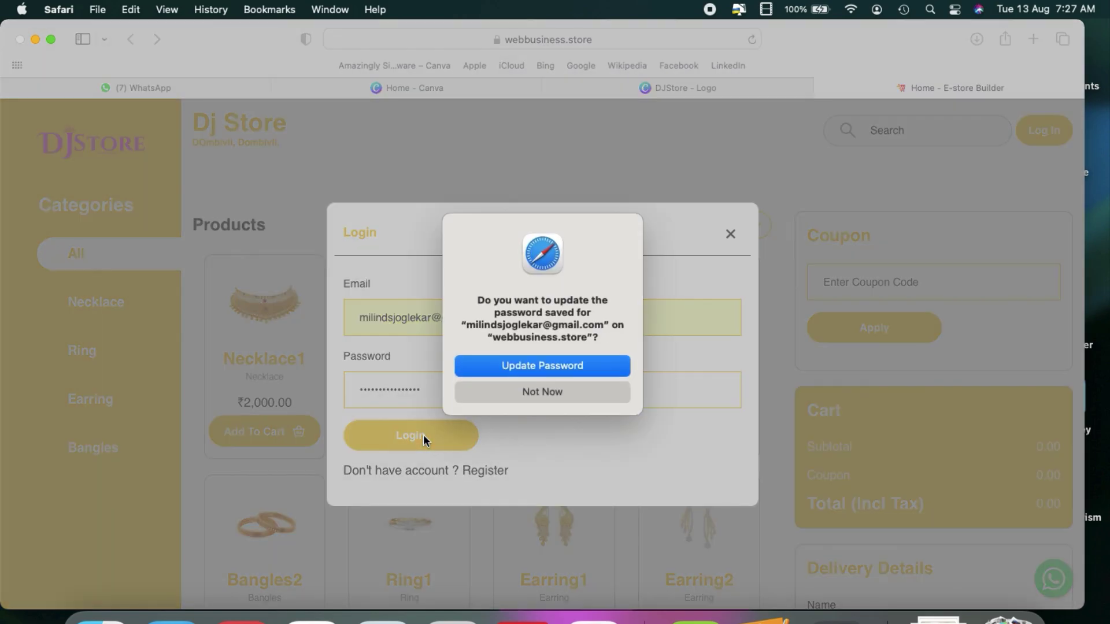
{"action": "left_click", "coordinate": [523, 393]}
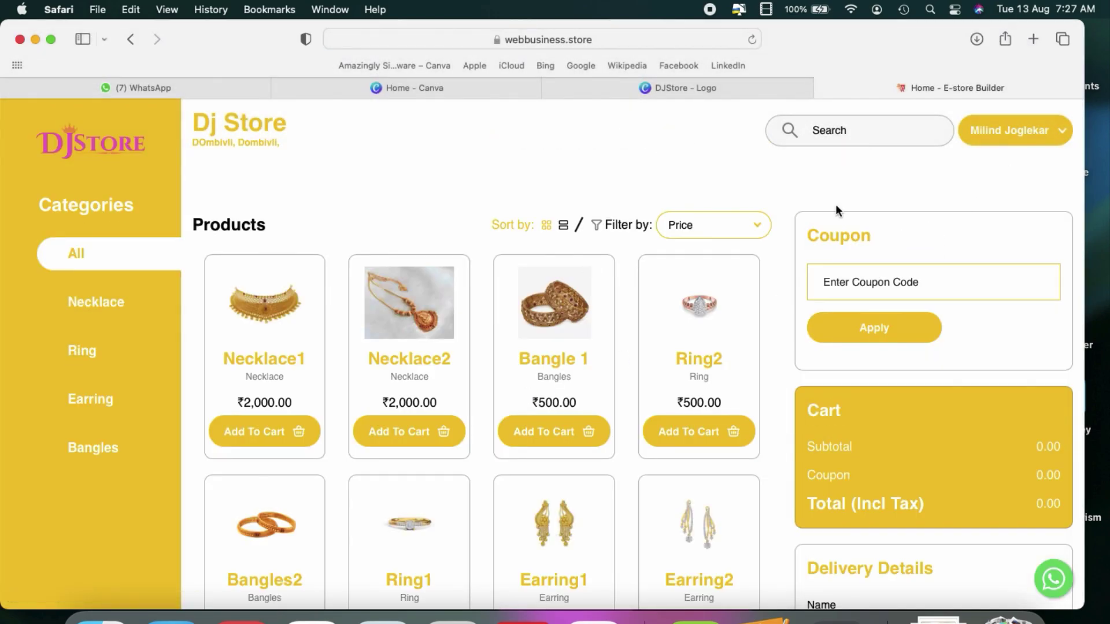
Step: Add Necklace1 and Bangles2 to the Dj Store cart, one each
{"action": "left_click", "coordinate": [253, 443]}
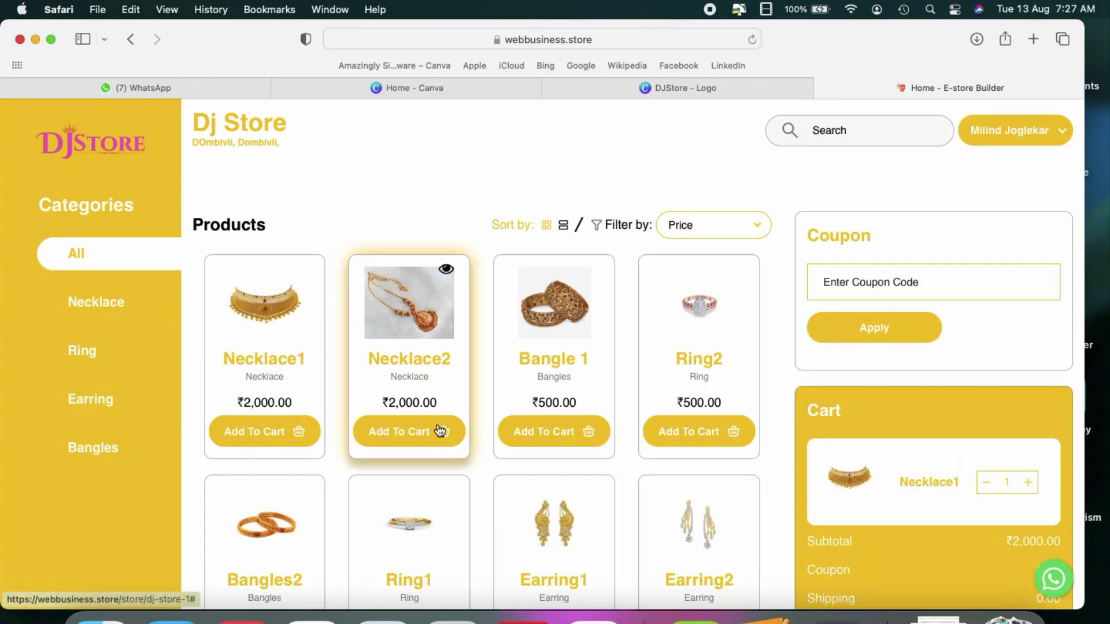
{"action": "scroll", "coordinate": [448, 492], "scroll_direction": "down", "scroll_amount": 3}
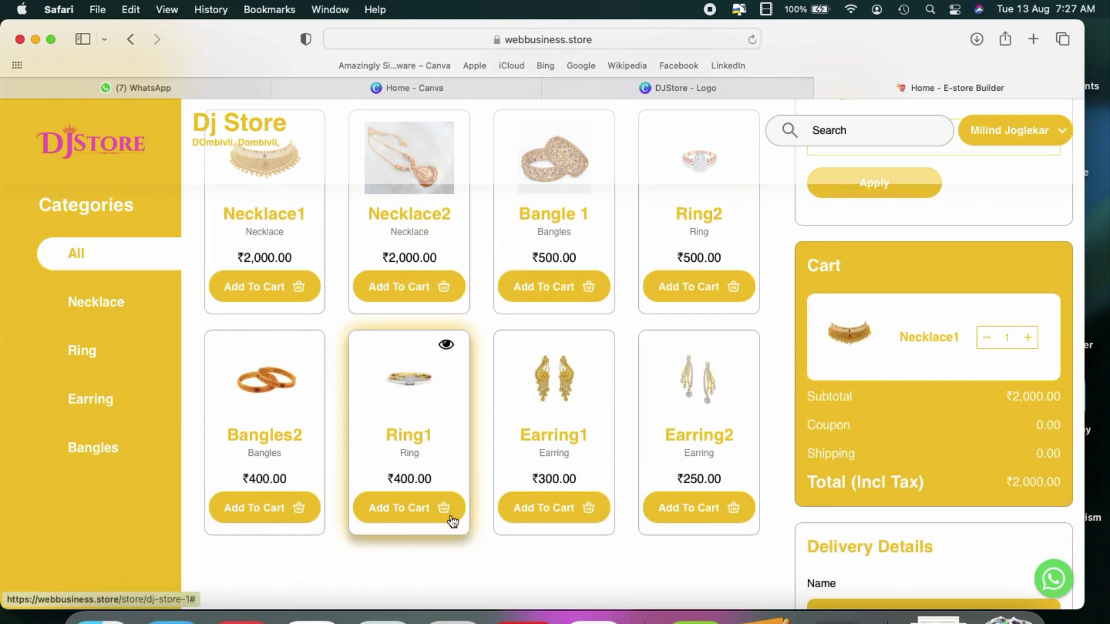
{"action": "left_click", "coordinate": [272, 509]}
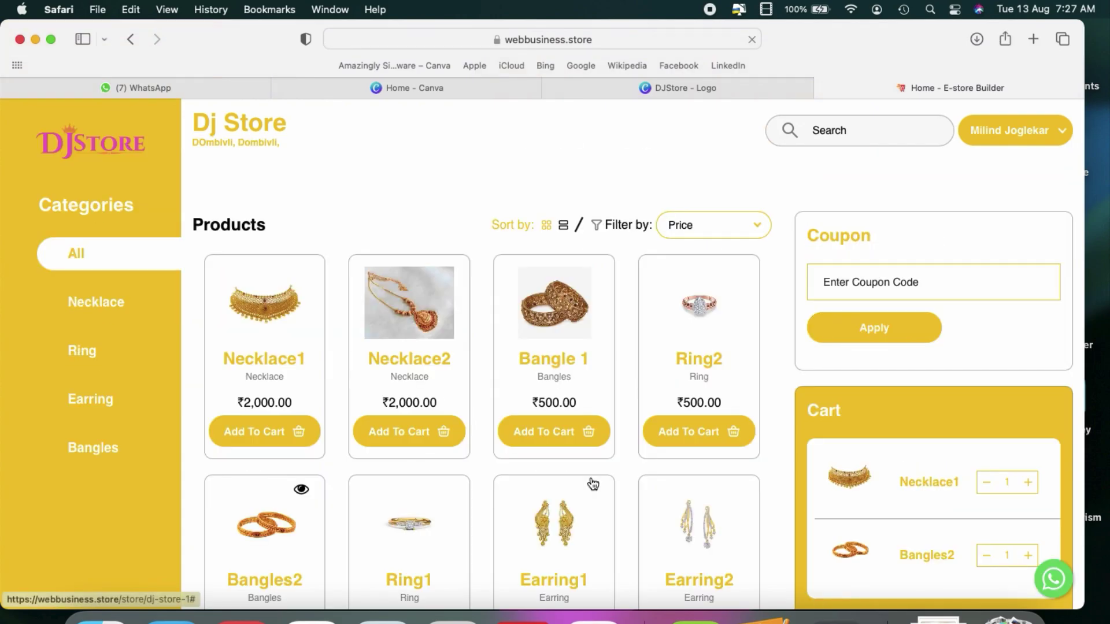
{"action": "scroll", "coordinate": [591, 482], "scroll_direction": "down", "scroll_amount": 5}
{"action": "scroll", "coordinate": [591, 482], "scroll_direction": "up", "scroll_amount": 4}
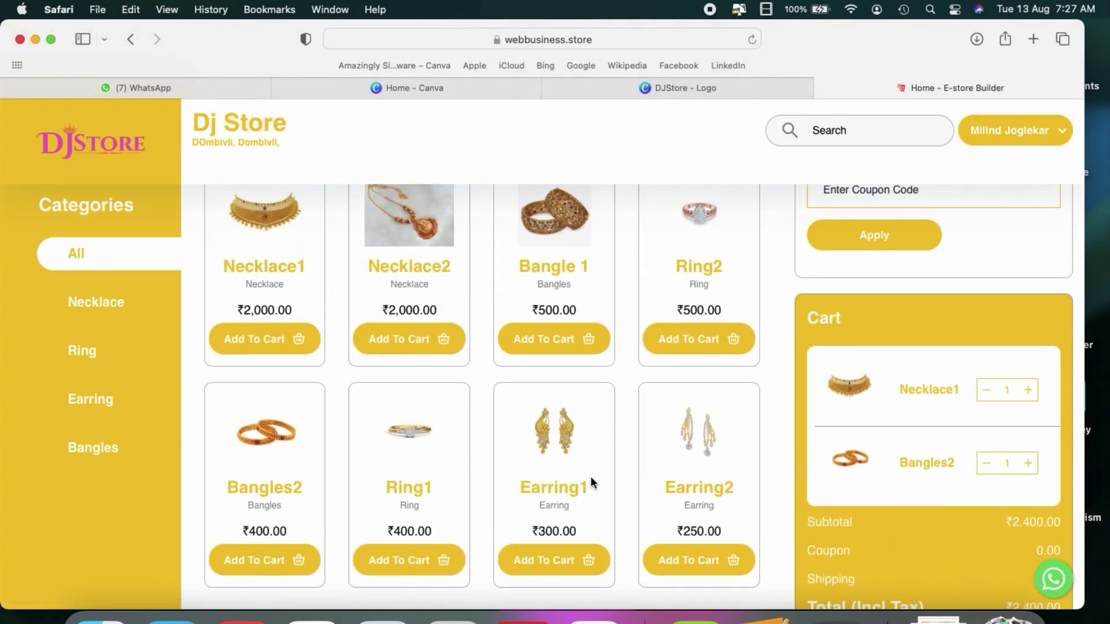
Step: Close the stray context menu and add Ring2, bringing the subtotal to ₹2,900.00
{"action": "right_click", "coordinate": [591, 480]}
{"action": "left_click", "coordinate": [716, 377]}
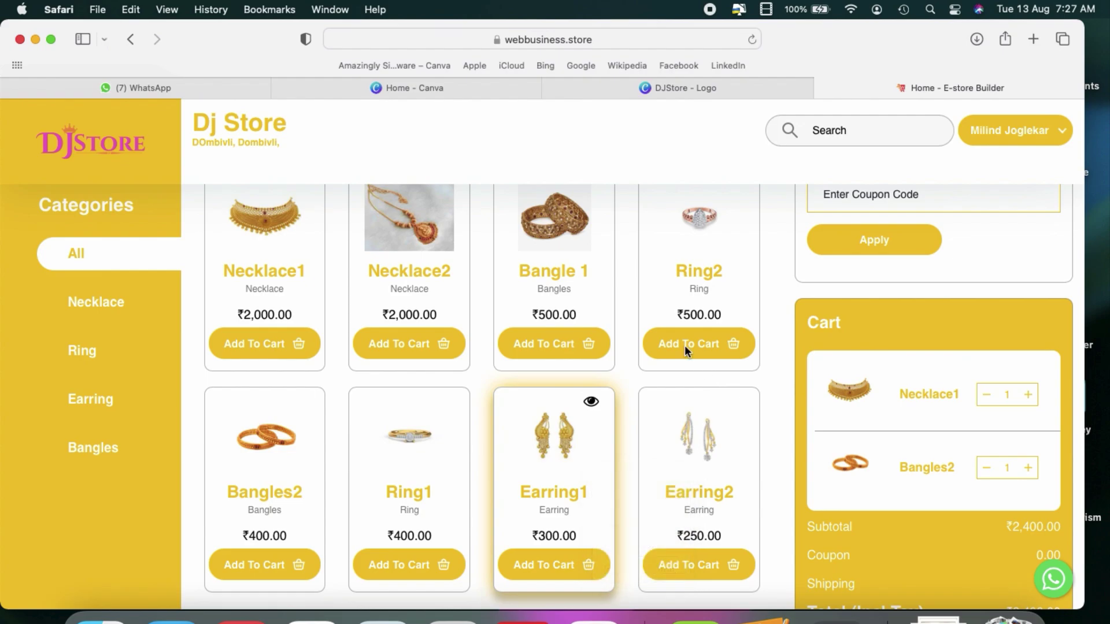
{"action": "left_click", "coordinate": [684, 345]}
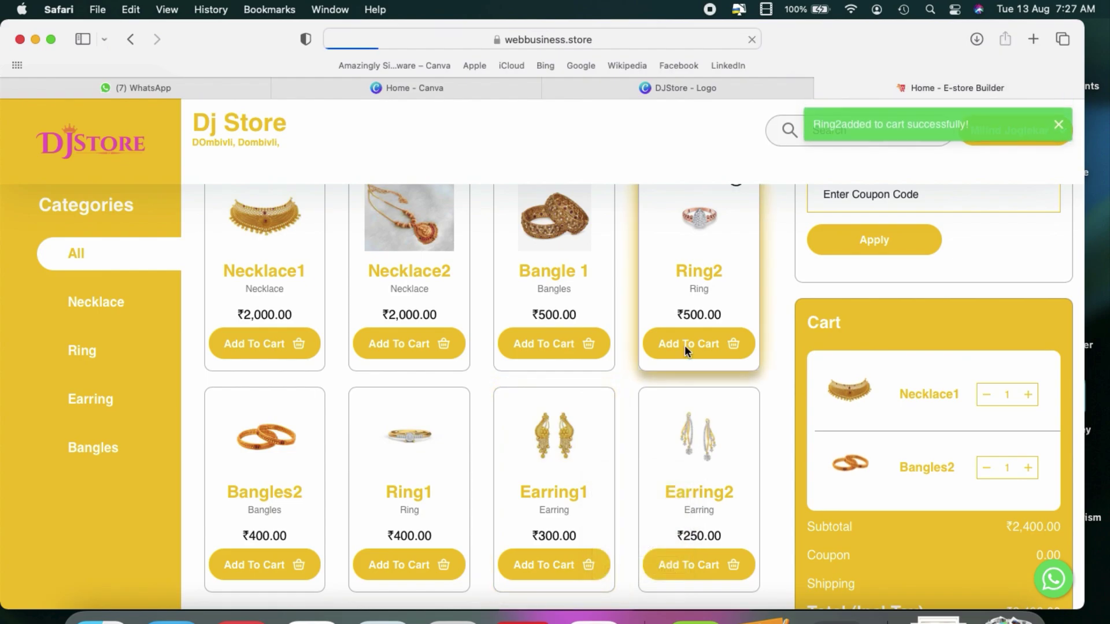
{"action": "scroll", "coordinate": [883, 542], "scroll_direction": "down", "scroll_amount": 2}
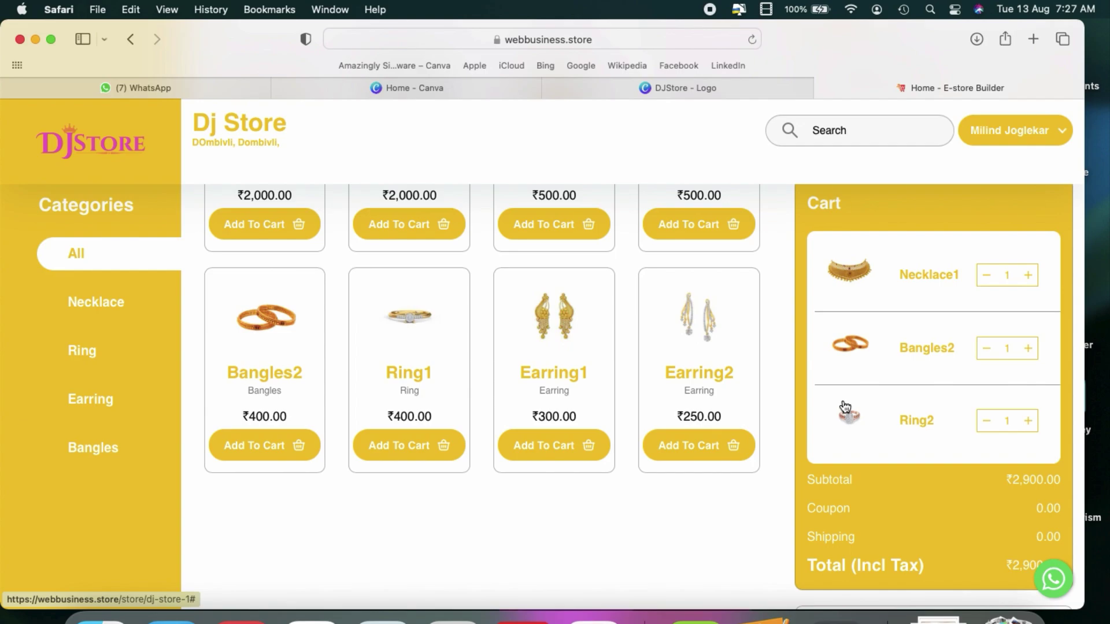
{"action": "scroll", "coordinate": [464, 411], "scroll_direction": "up", "scroll_amount": 5}
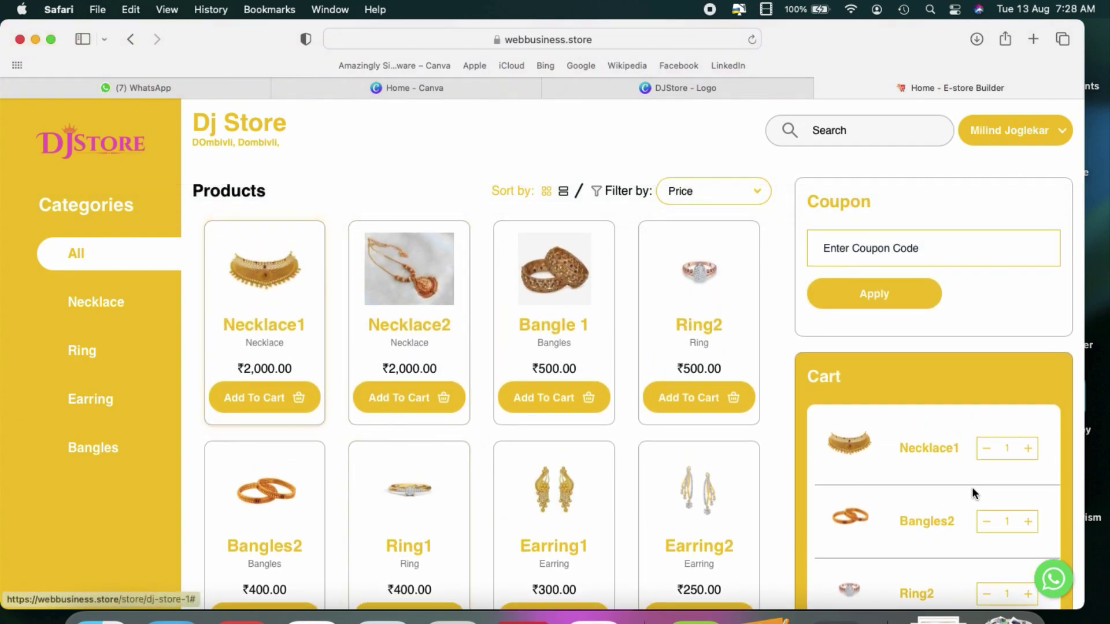
{"action": "scroll", "coordinate": [974, 491], "scroll_direction": "down", "scroll_amount": 3}
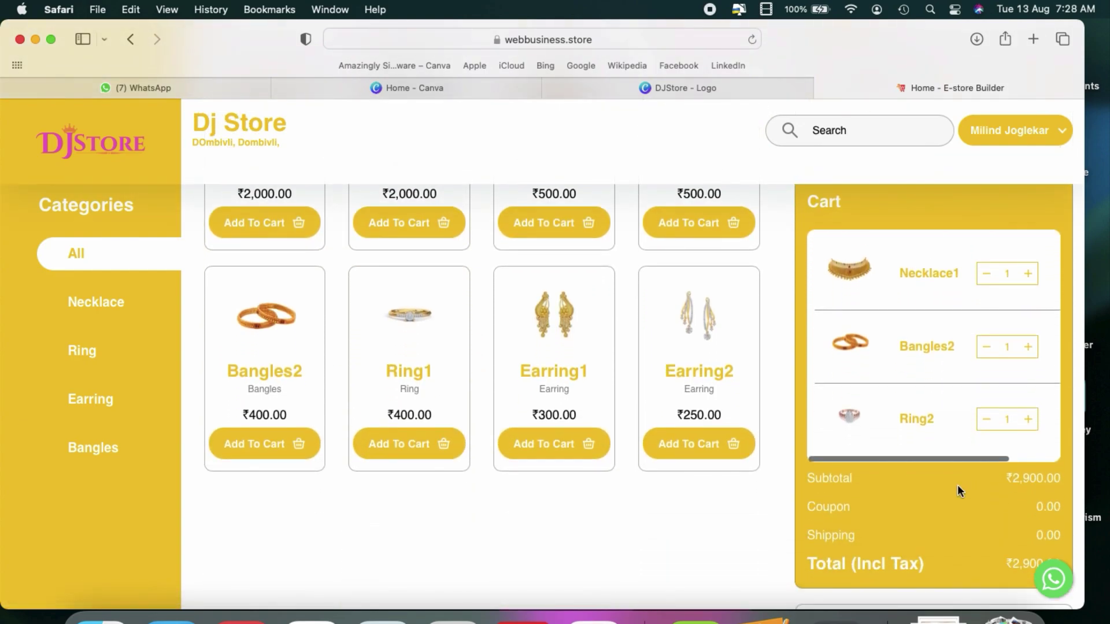
{"action": "scroll", "coordinate": [957, 485], "scroll_direction": "up", "scroll_amount": 3}
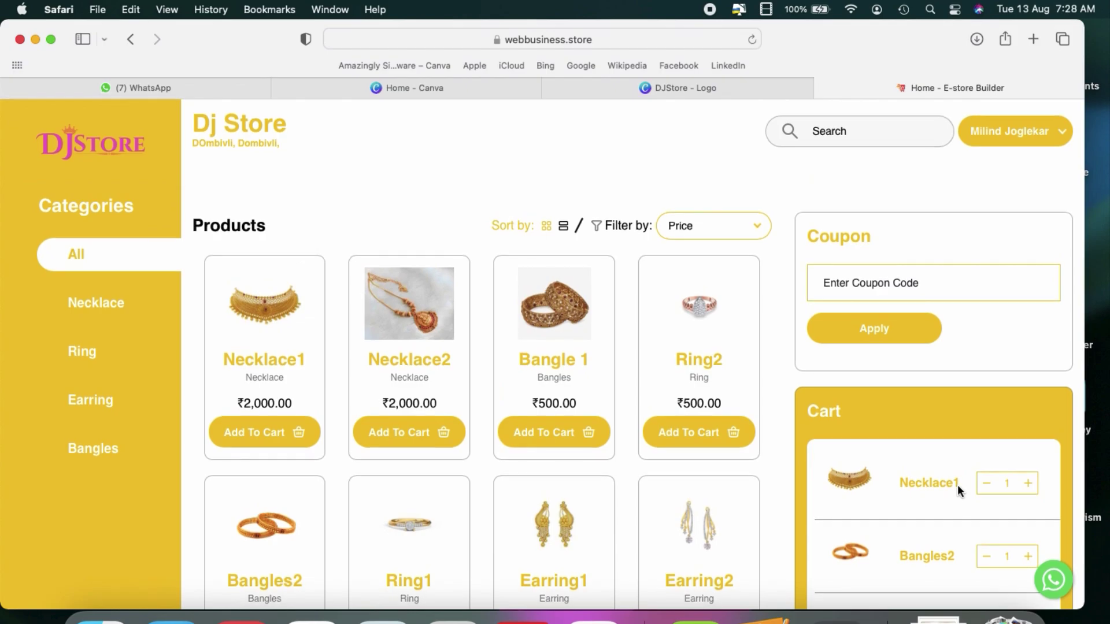
Step: Enter coupon code Festive50 on the cart and apply it
{"action": "left_click", "coordinate": [911, 275]}
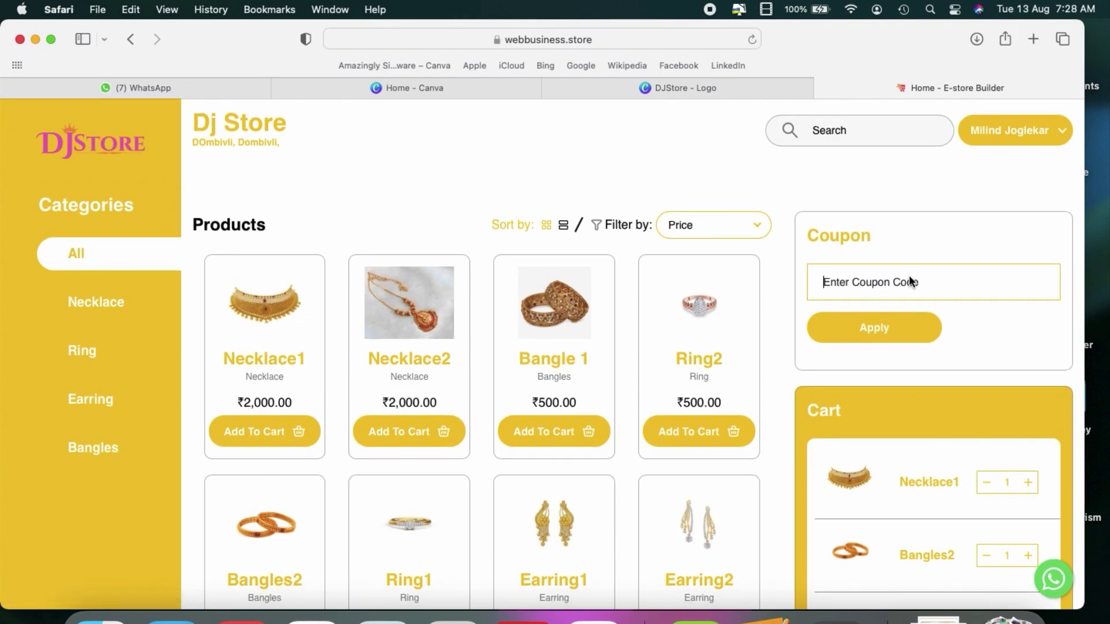
{"action": "type", "text": "Festive50"}
{"action": "left_click", "coordinate": [891, 329]}
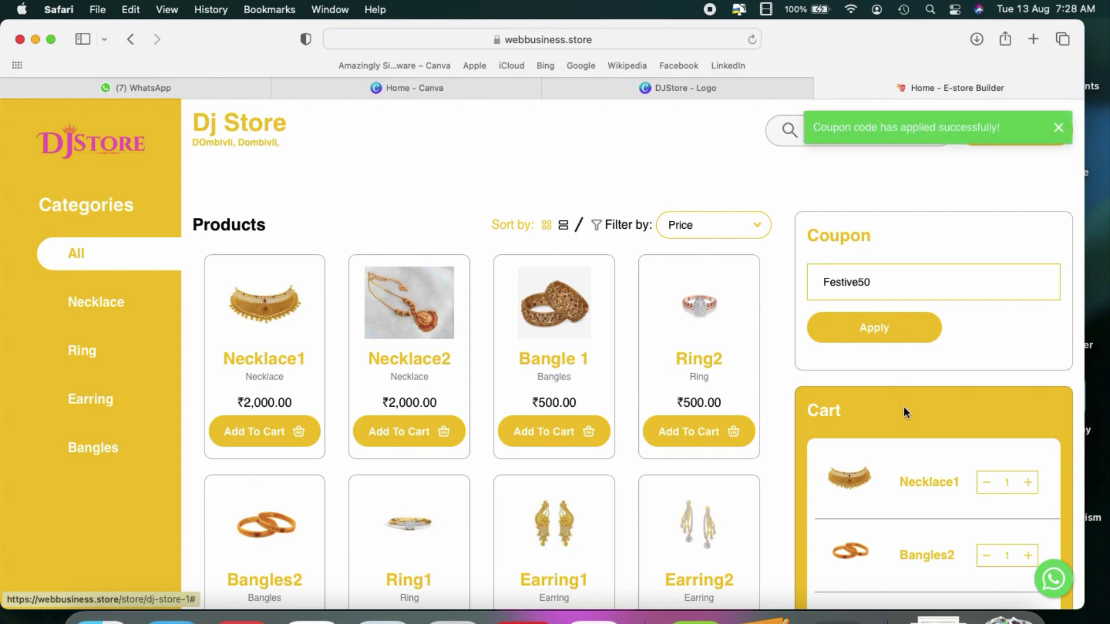